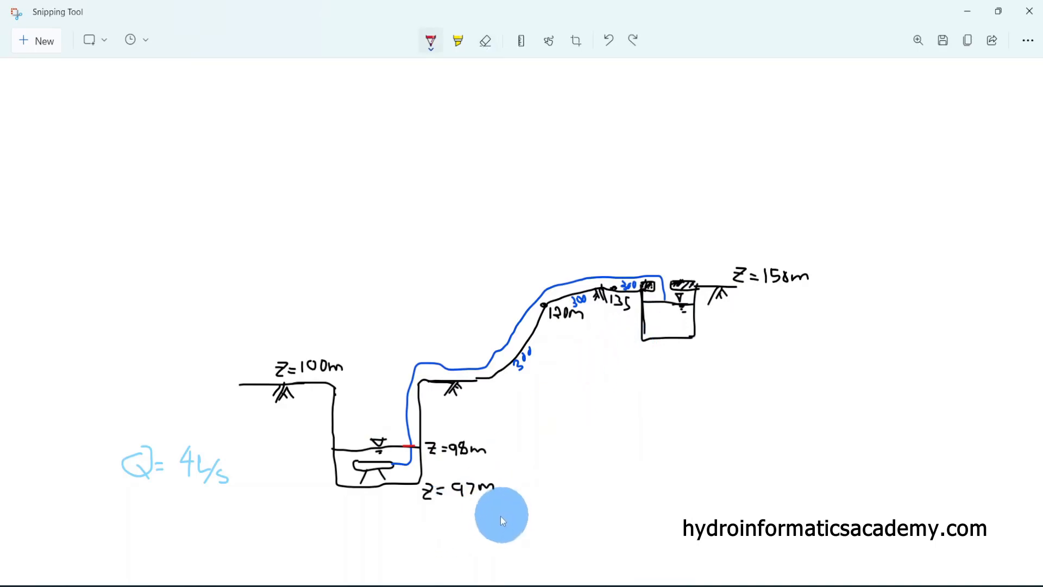
# Underline the reservoir levels and the ground elevations of 100 m, 97 m, 98 m and 158 m on the sketch in red
pyautogui.moveTo(389, 480)
pyautogui.mouseDown()
pyautogui.moveTo(435, 480)
pyautogui.moveTo(491, 504)
pyautogui.mouseUp()
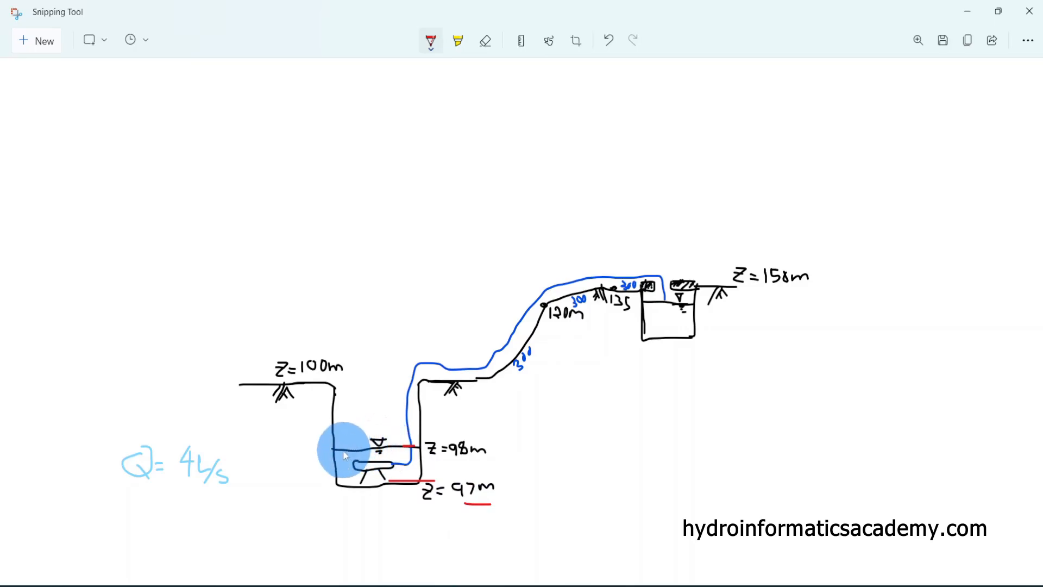
pyautogui.moveTo(343, 449); pyautogui.dragTo(418, 445)
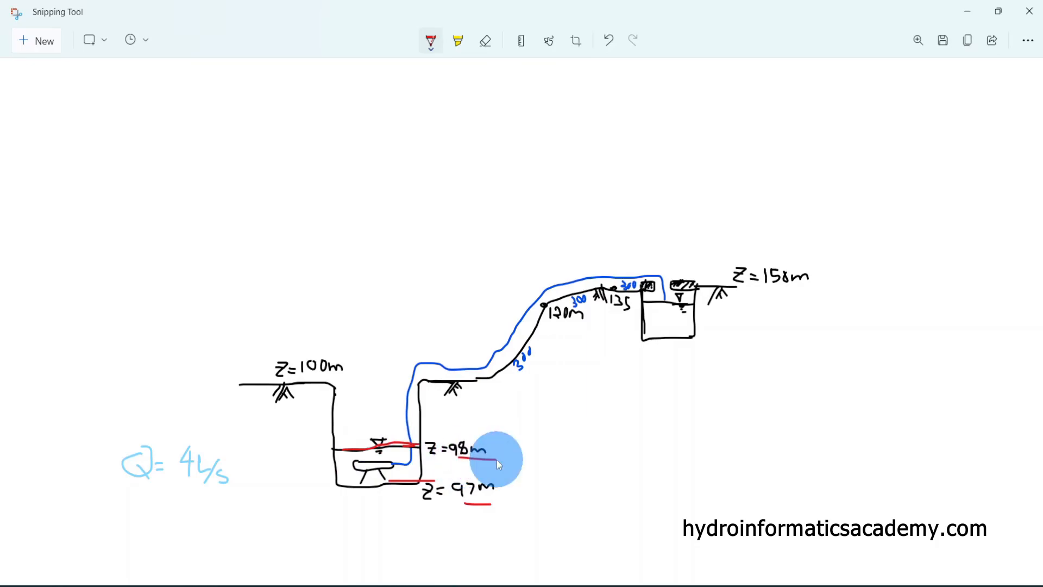
pyautogui.moveTo(238, 385); pyautogui.dragTo(318, 383)
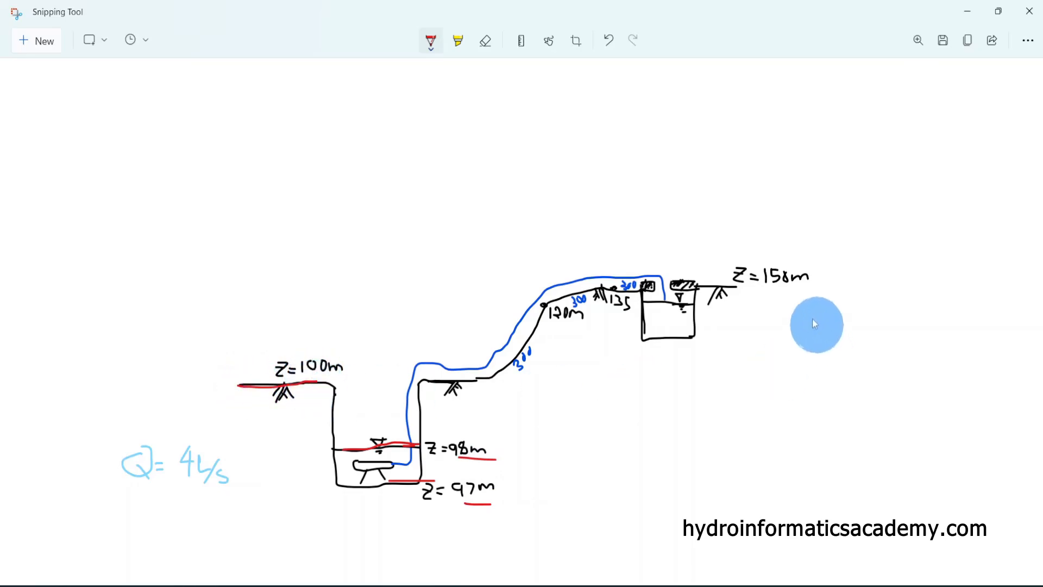
pyautogui.moveTo(763, 296); pyautogui.dragTo(797, 290)
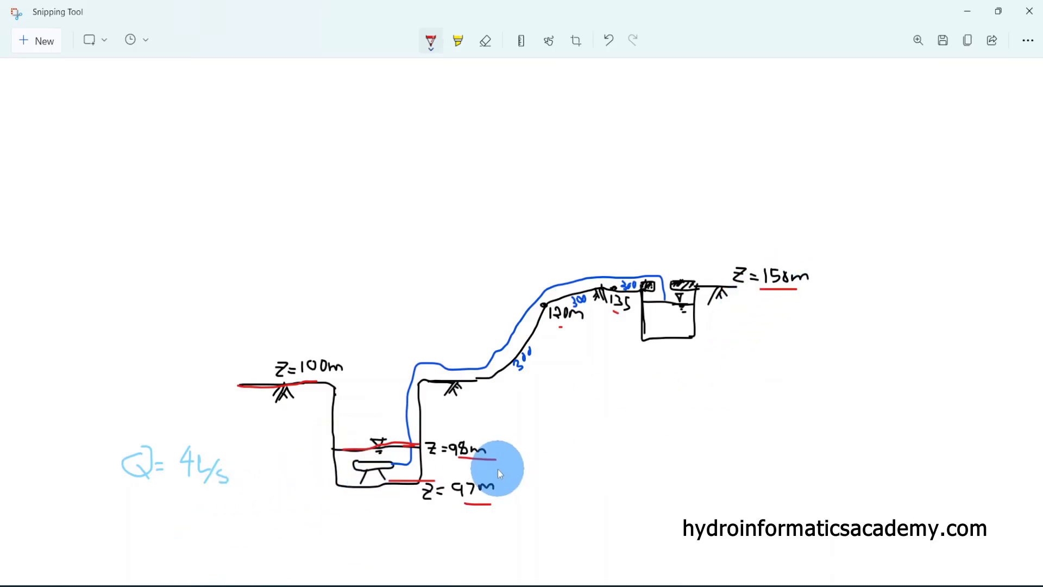
pyautogui.click(392, 465)
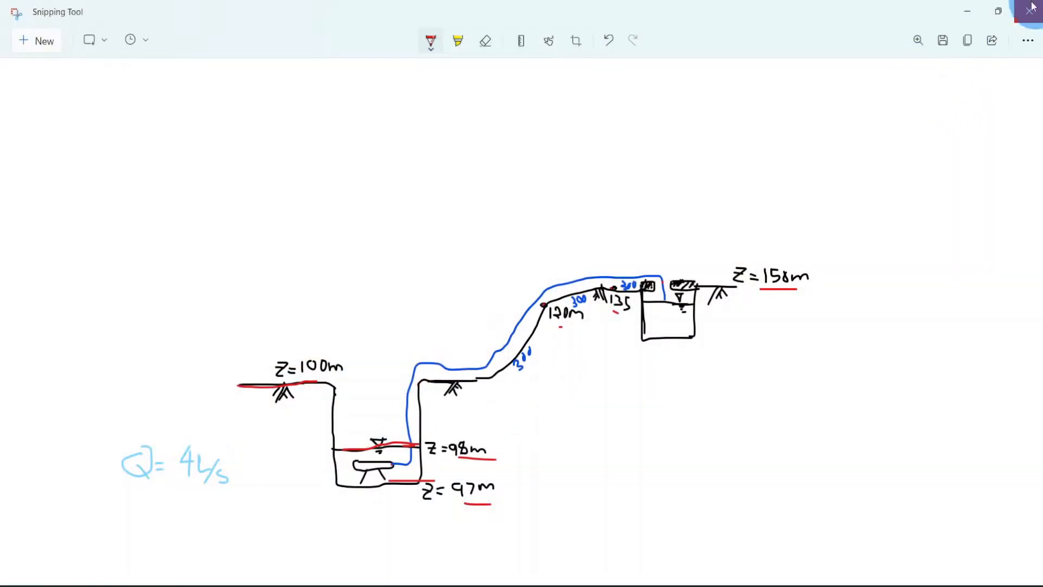
# Switch to WaterGEMS and create a new hydraulic model, enabling change tracking
pyautogui.rightClick(823, 19)
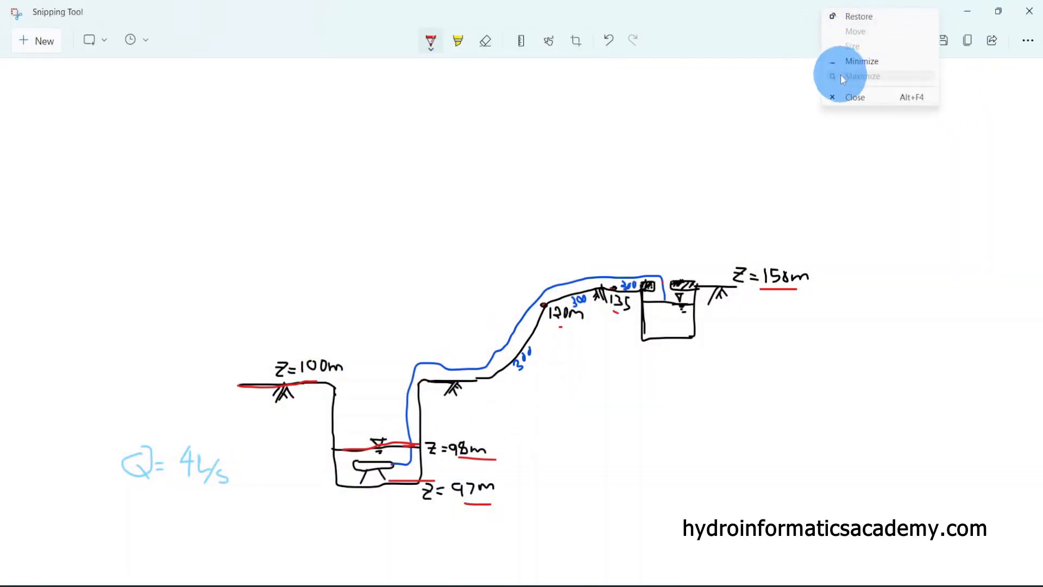
pyautogui.click(894, 64)
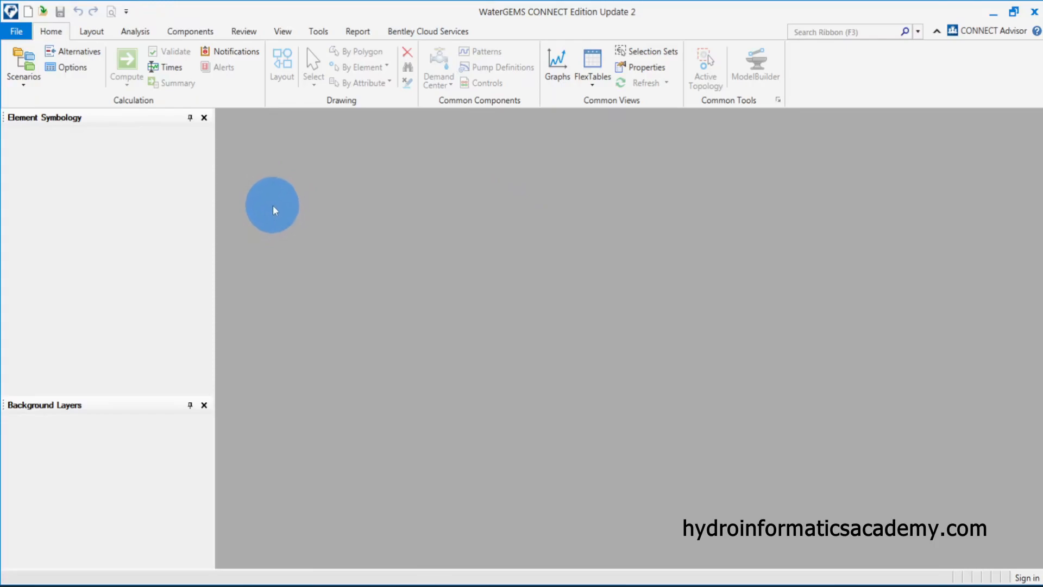
pyautogui.click(17, 32)
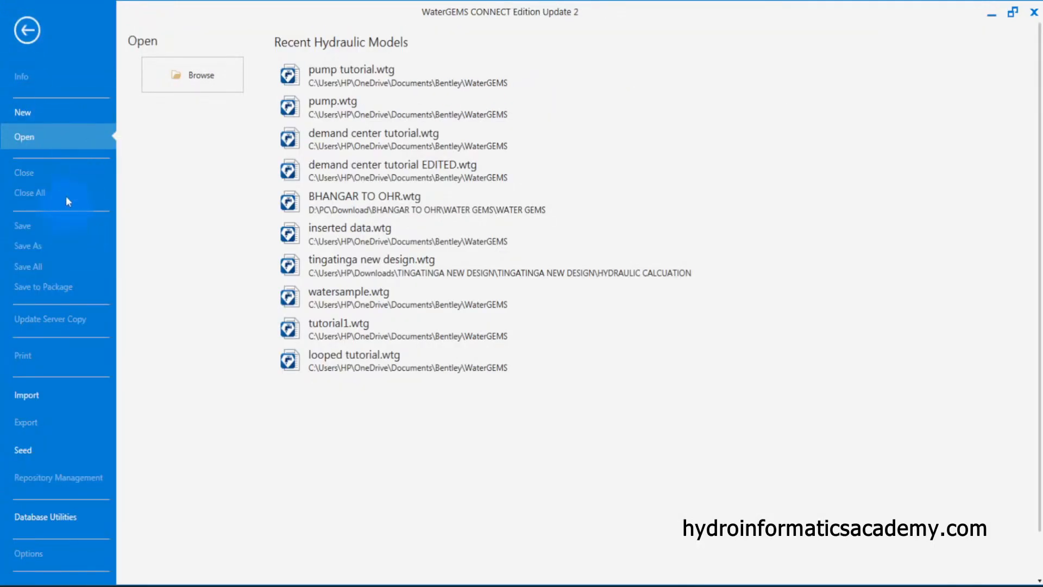
pyautogui.click(54, 110)
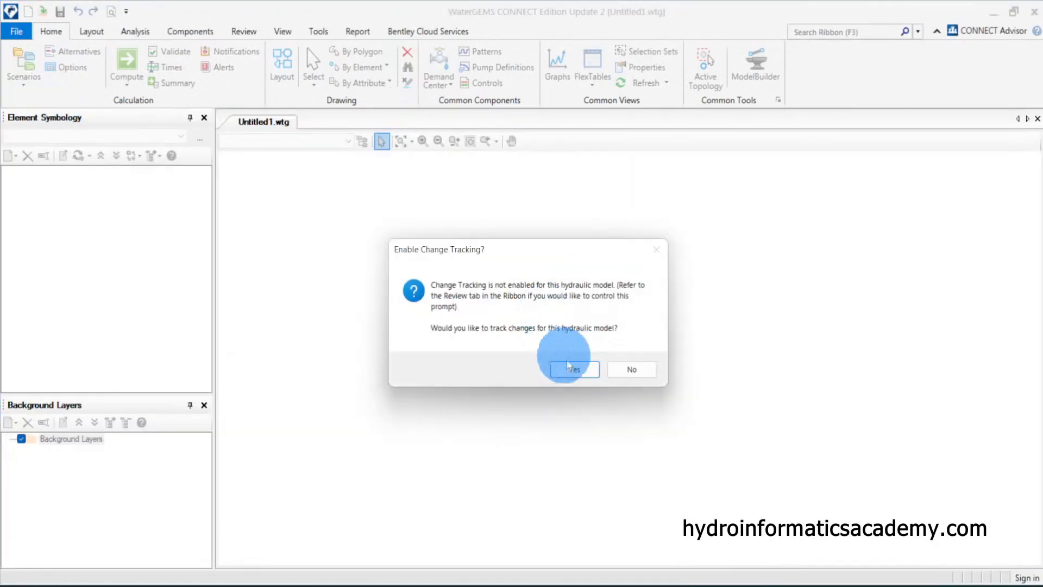
pyautogui.click(568, 365)
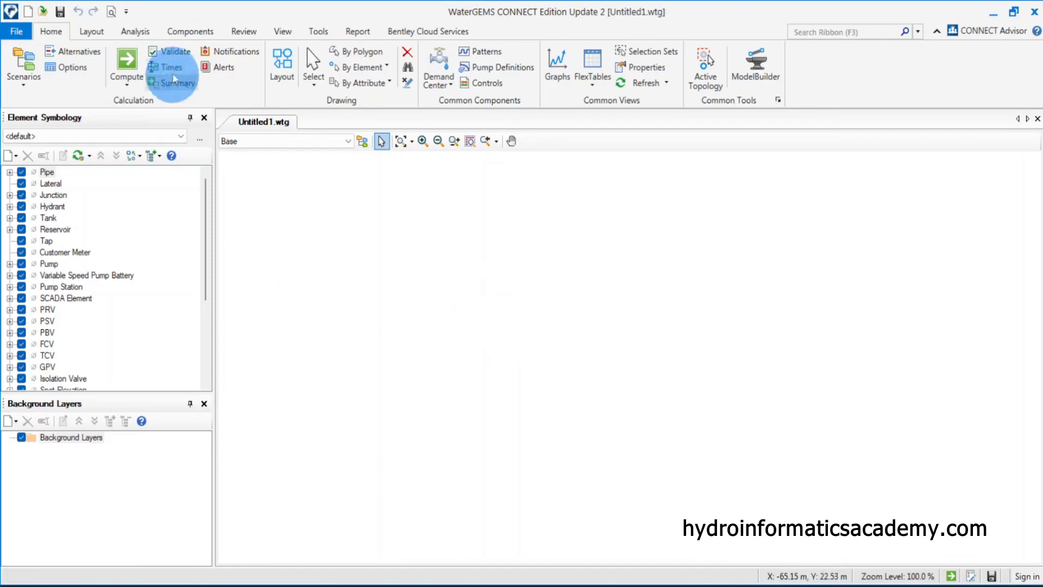
# Open the properties of the Steady State/EPS solver's Base Calculation Options
pyautogui.click(72, 67)
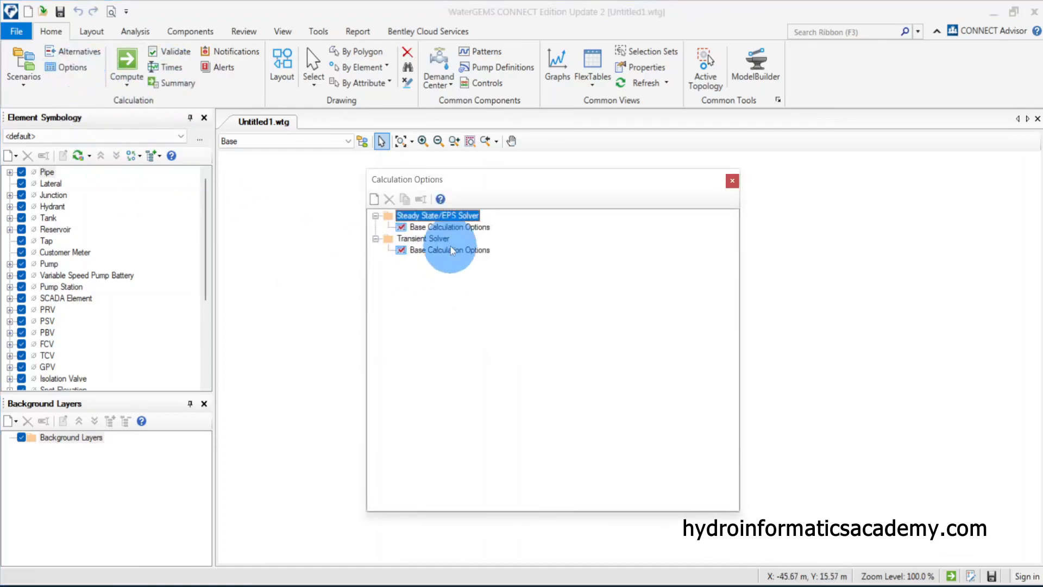
pyautogui.click(465, 227)
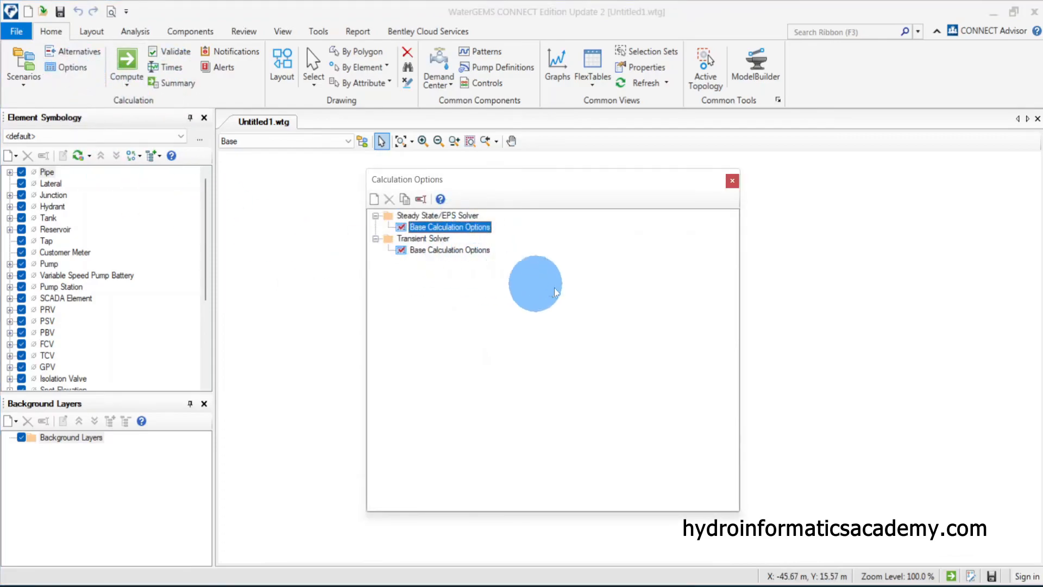
pyautogui.rightClick(478, 230)
pyautogui.click(542, 259)
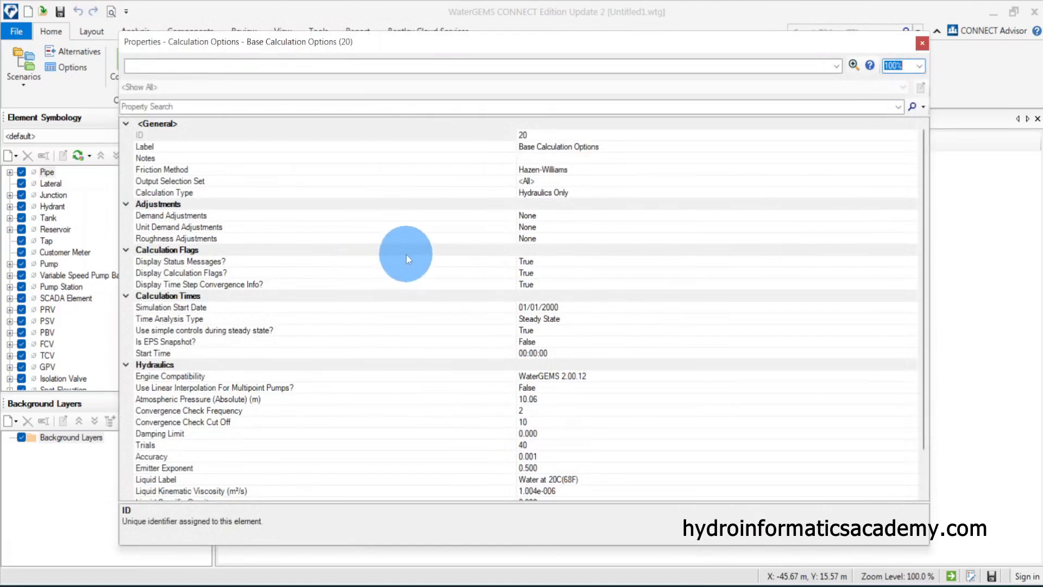
# Review the available friction methods and calculation types, keeping Hazen-Williams and Hydraulics Only
pyautogui.click(185, 197)
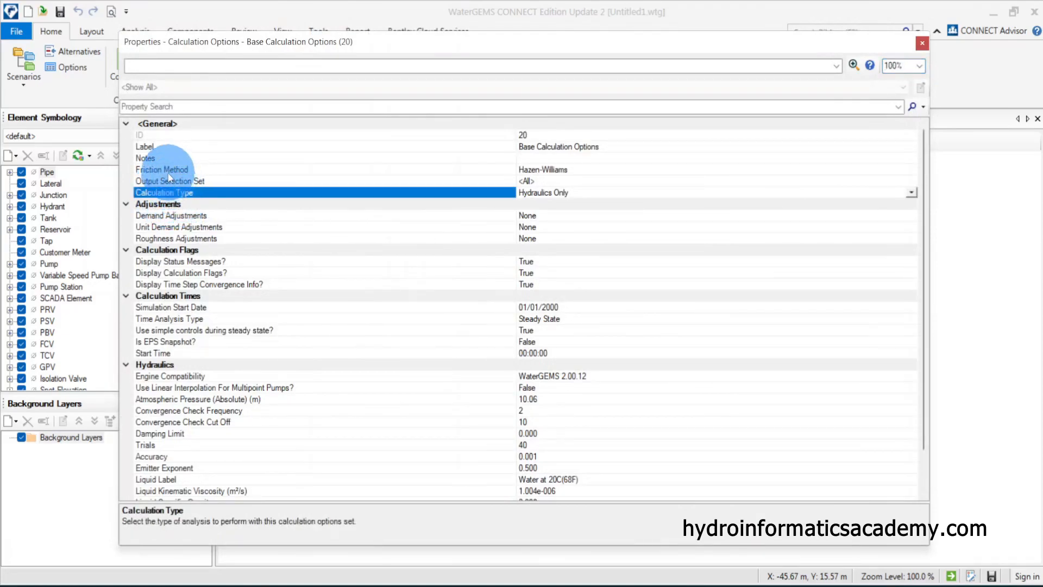
pyautogui.click(175, 169)
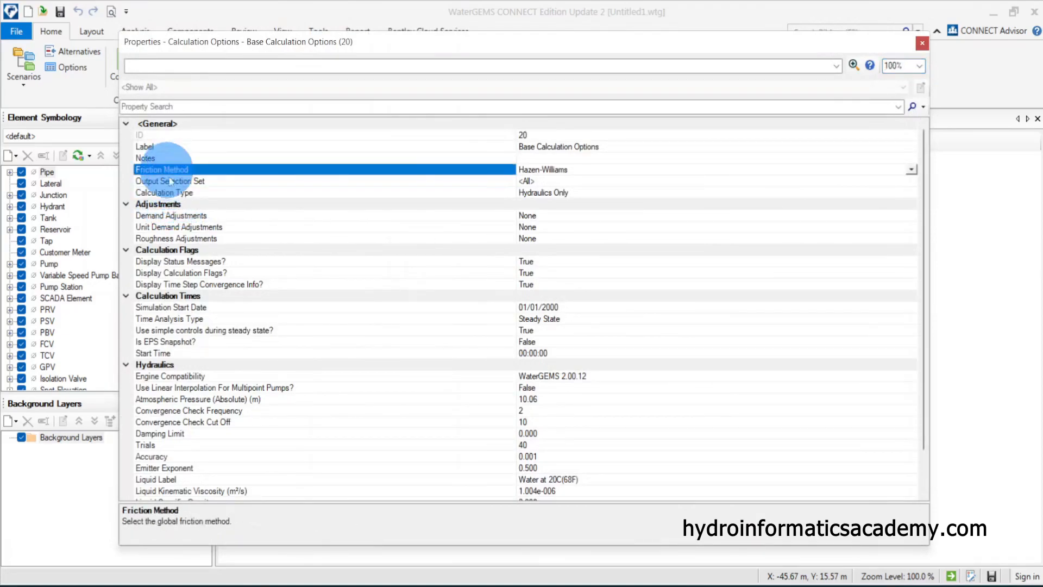
pyautogui.click(911, 169)
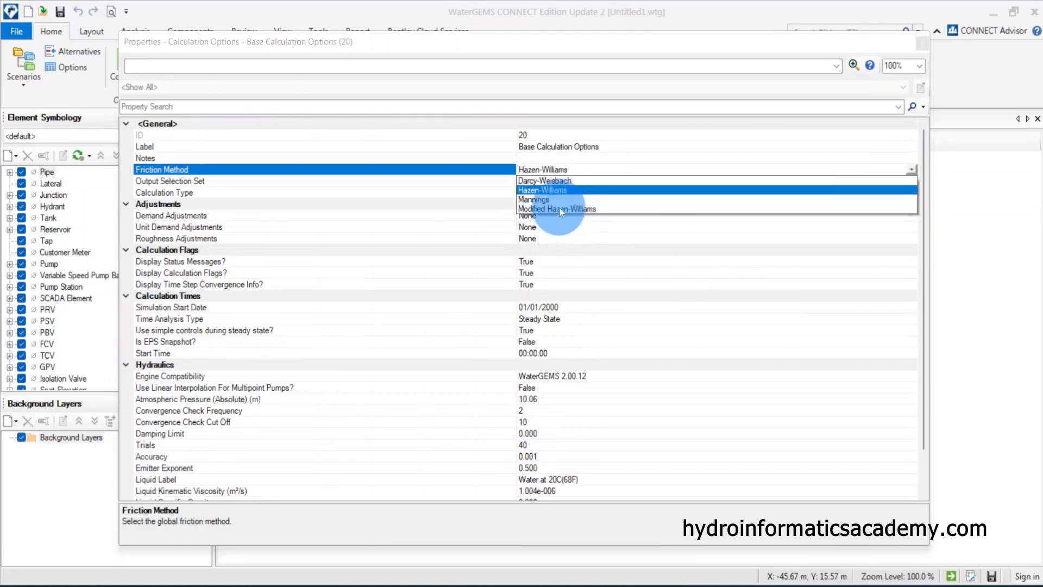
pyautogui.click(335, 173)
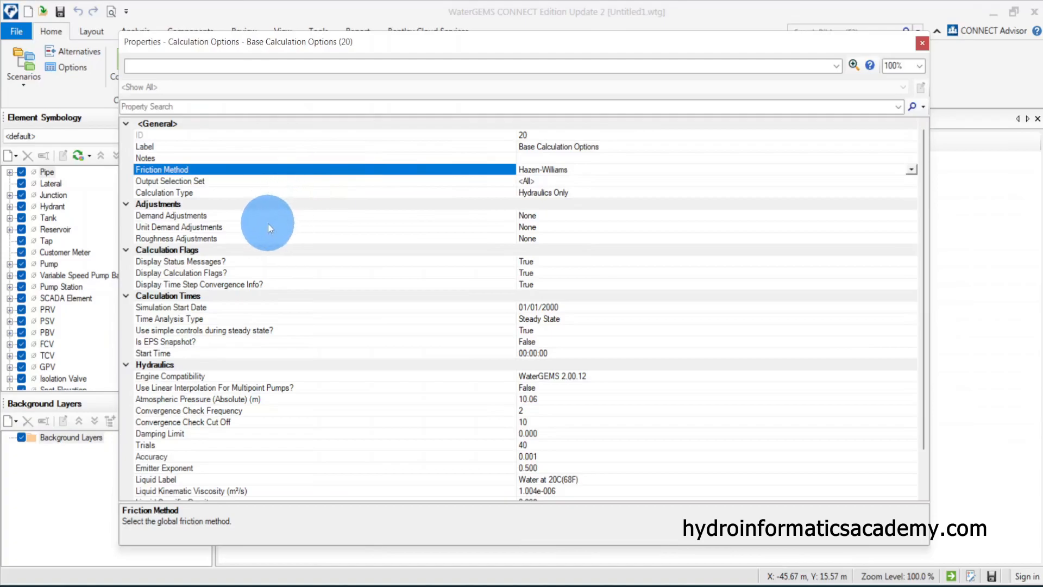
pyautogui.click(187, 194)
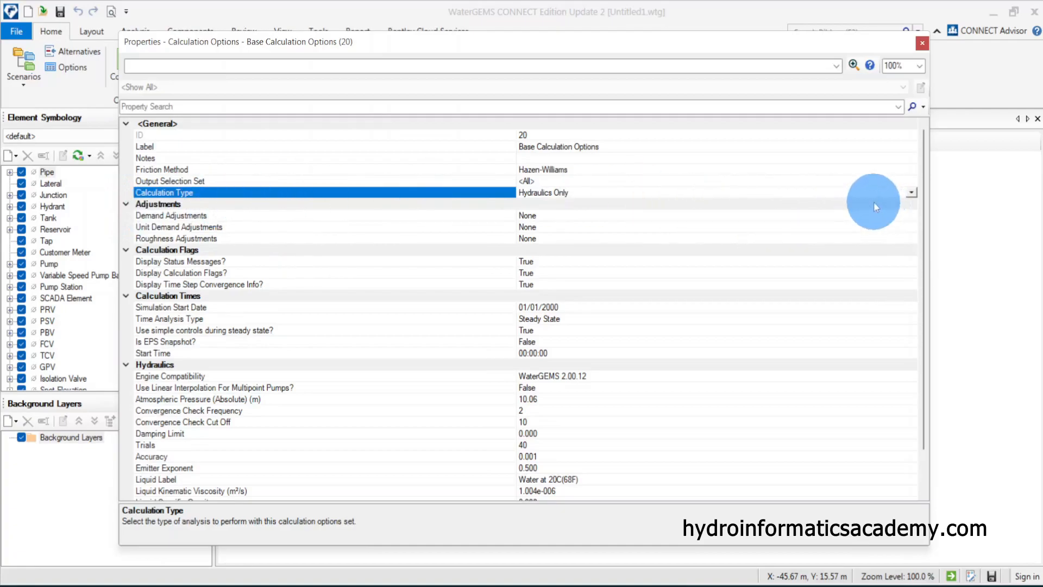
pyautogui.click(911, 193)
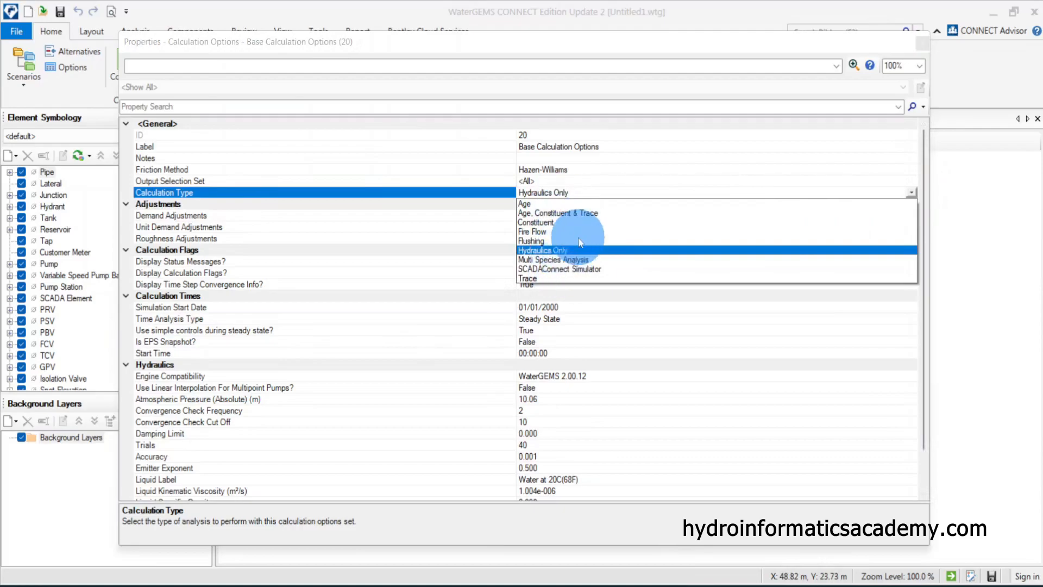
pyautogui.click(418, 189)
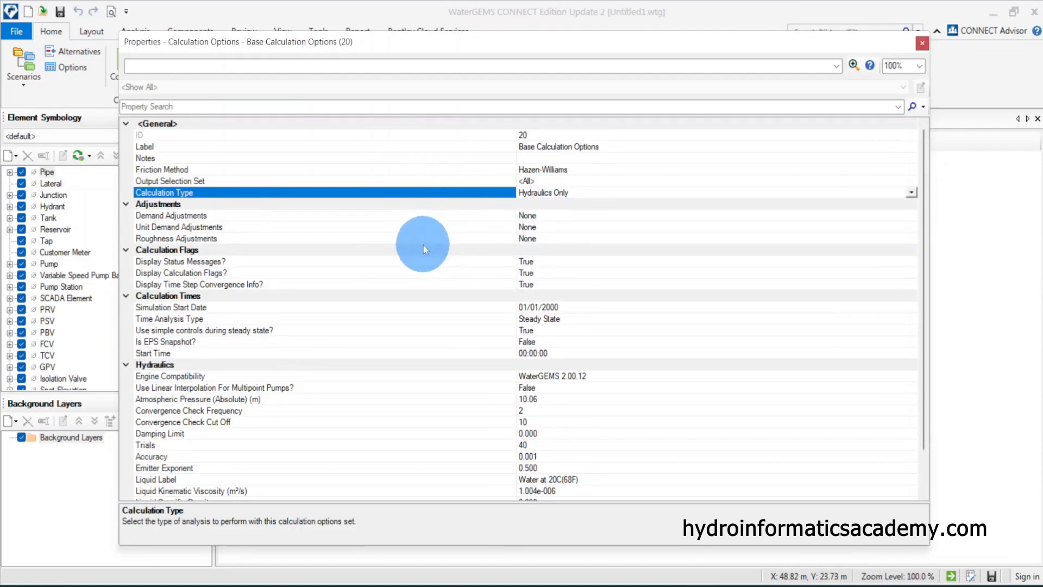
# Review the time analysis type, engine compatibility and hydraulic convergence settings, keeping Steady State and WaterGEMS 2.00.12
pyautogui.scroll(-1, 280, 341)
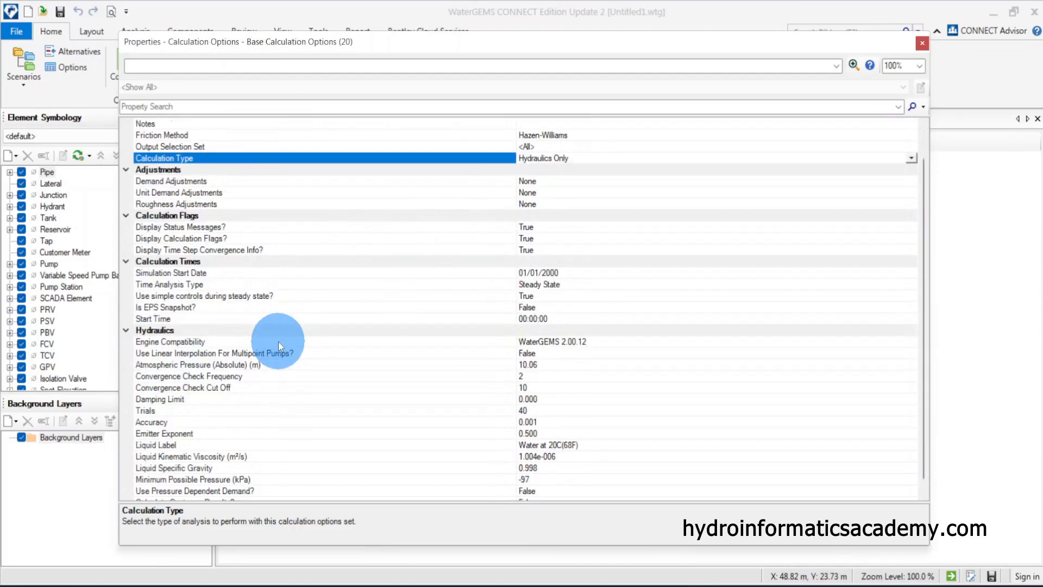
pyautogui.click(185, 285)
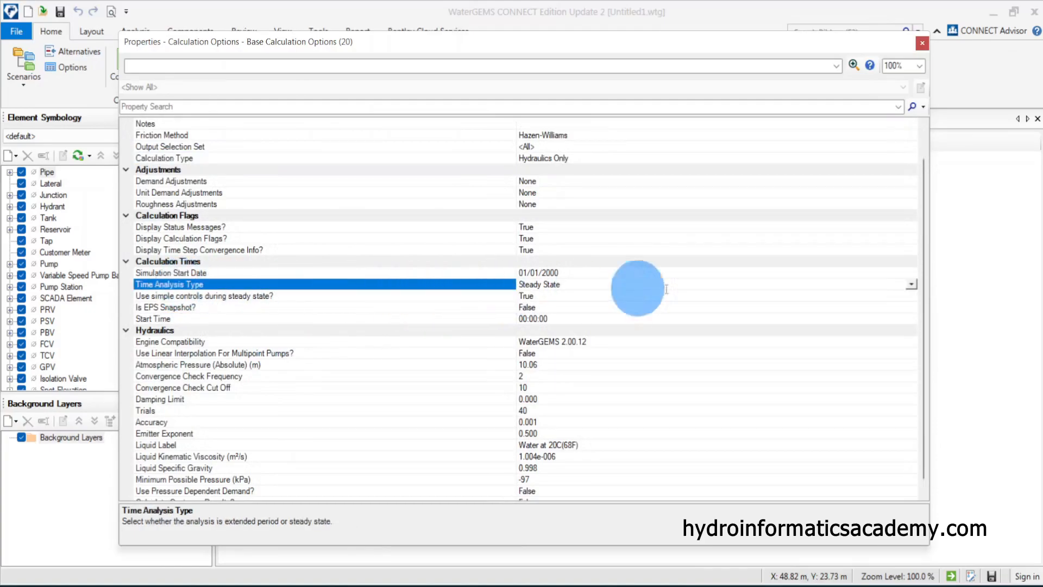
pyautogui.click(910, 284)
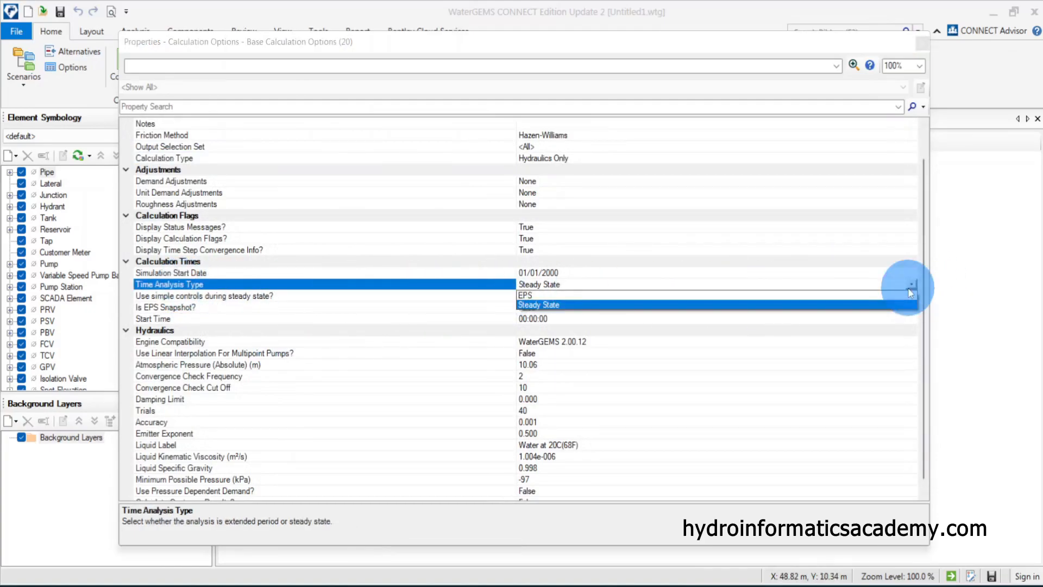
pyautogui.click(540, 307)
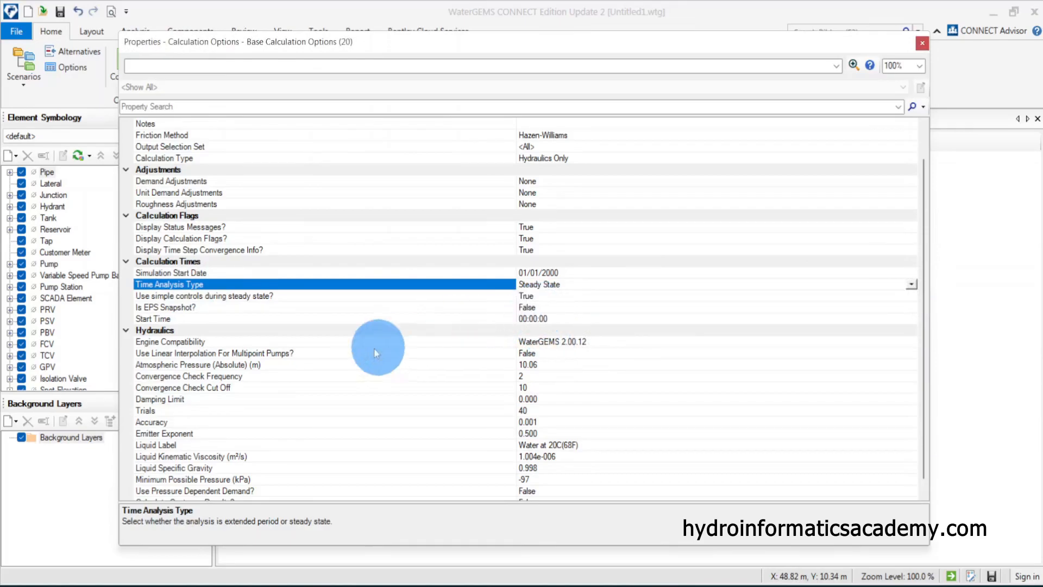
pyautogui.click(218, 345)
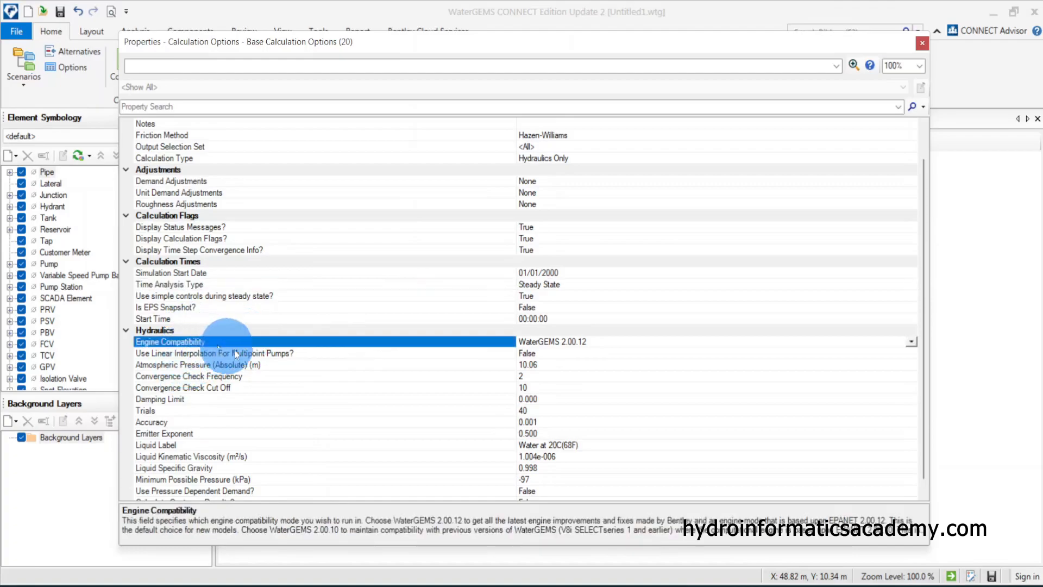
pyautogui.click(911, 341)
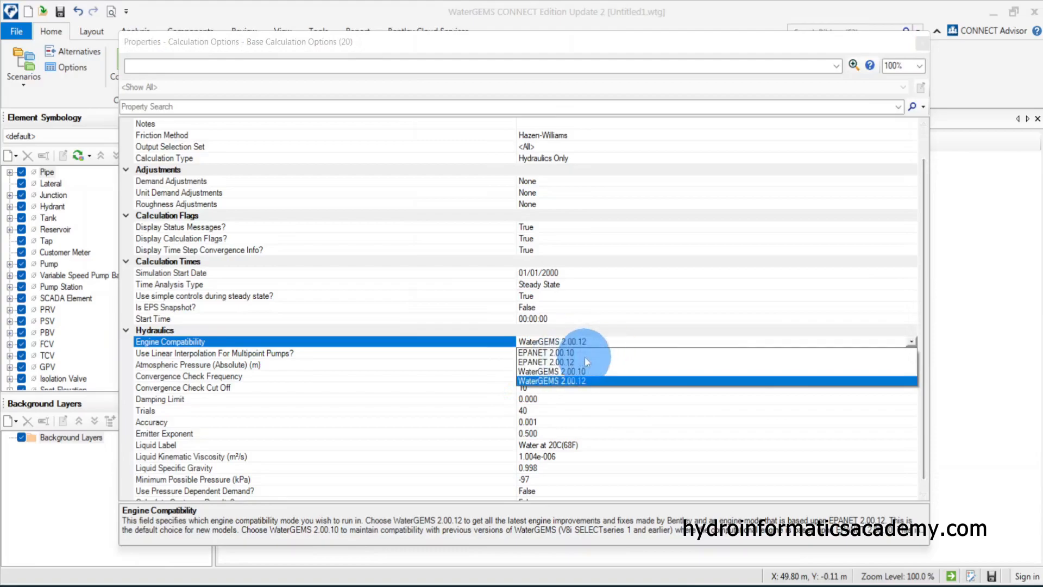
pyautogui.click(570, 382)
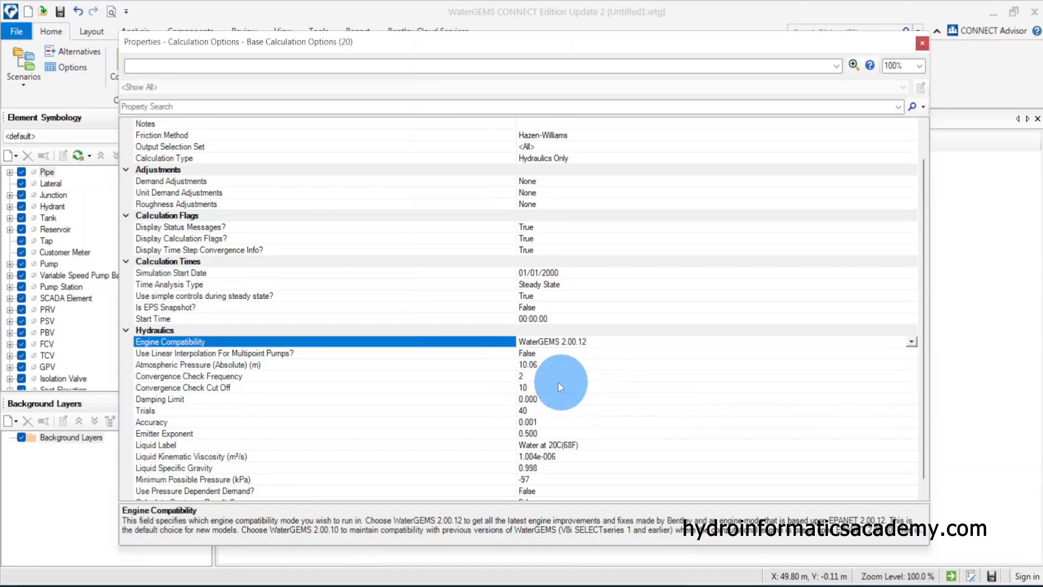
pyautogui.click(223, 374)
pyautogui.scroll(-1, 324, 452)
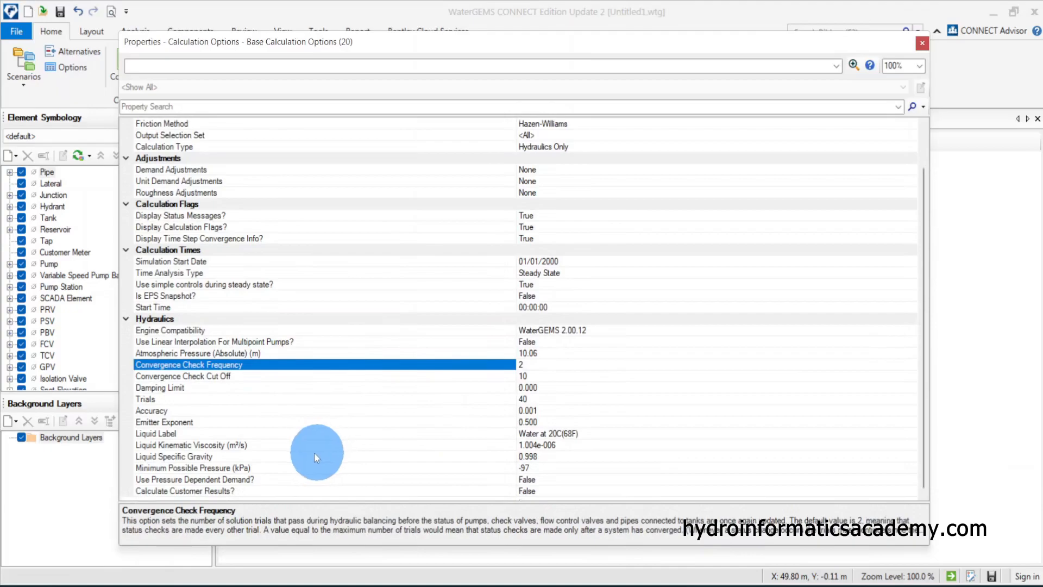
pyautogui.scroll(2, 318, 470)
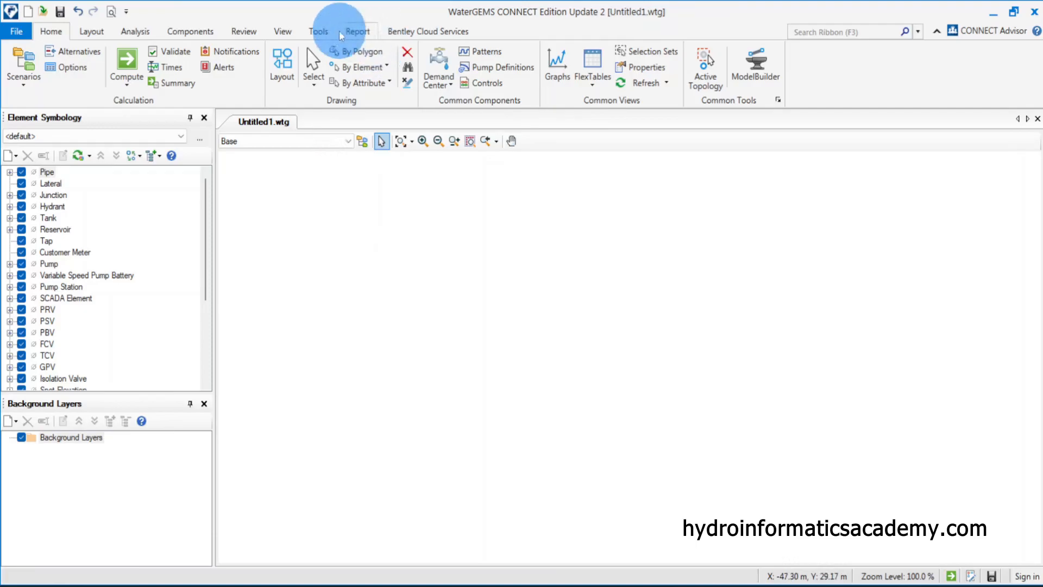
# Inspect the SI unit settings in the model options and close them without changes
pyautogui.click(323, 32)
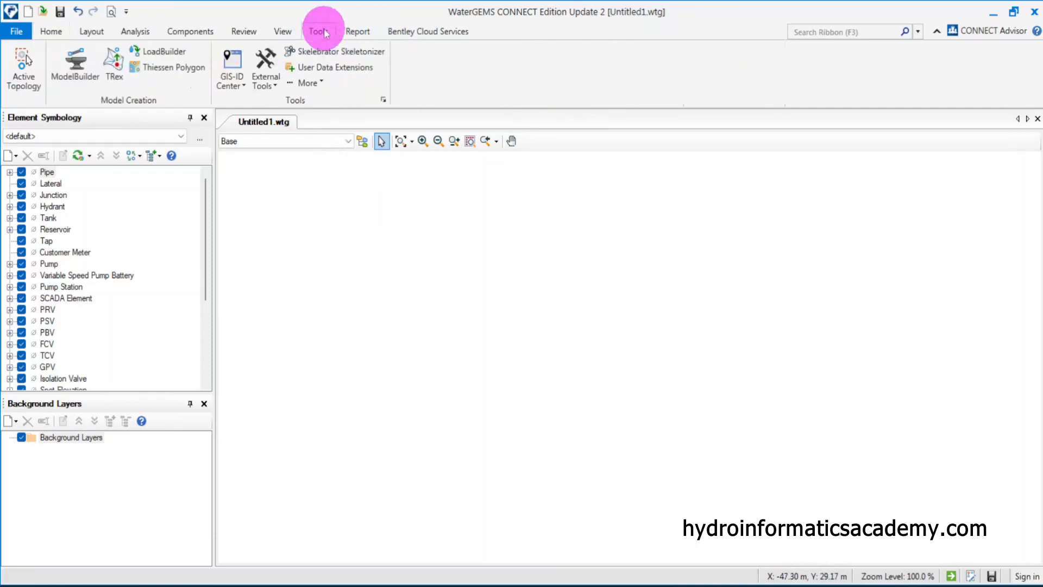
pyautogui.click(383, 100)
pyautogui.click(500, 110)
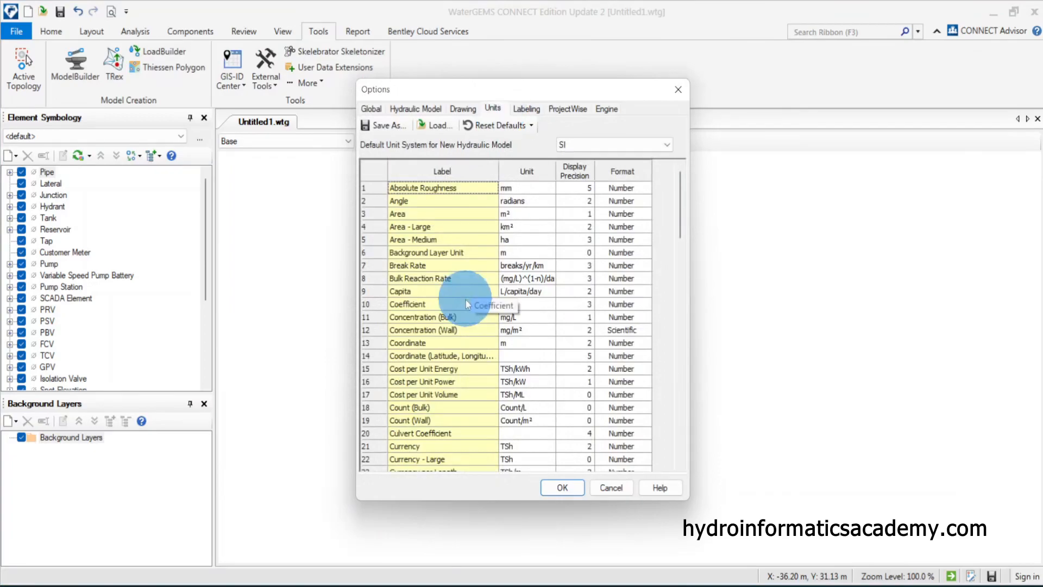
pyautogui.scroll(-16, 465, 299)
pyautogui.scroll(-1, 465, 304)
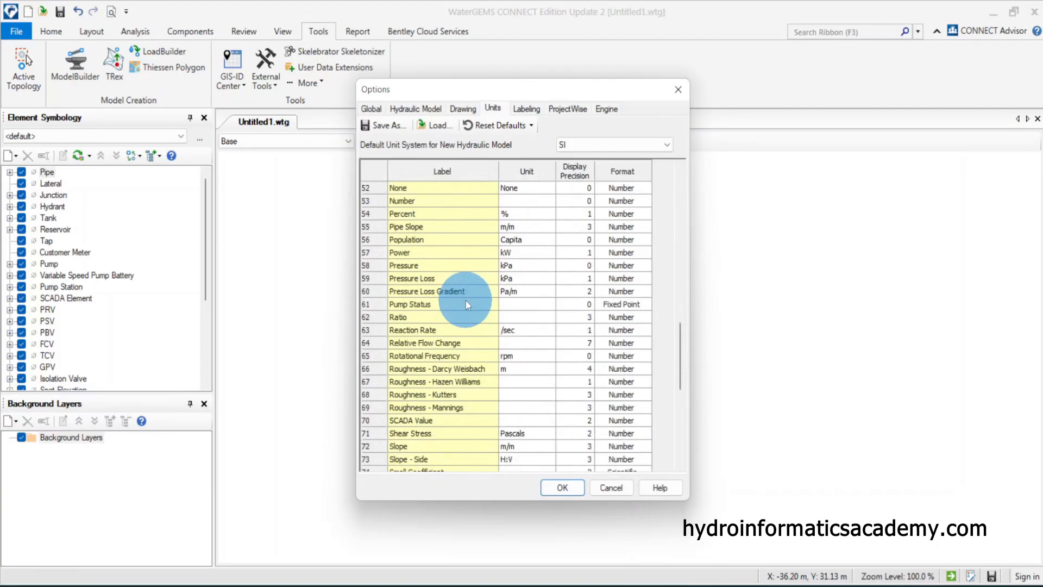
pyautogui.click(610, 486)
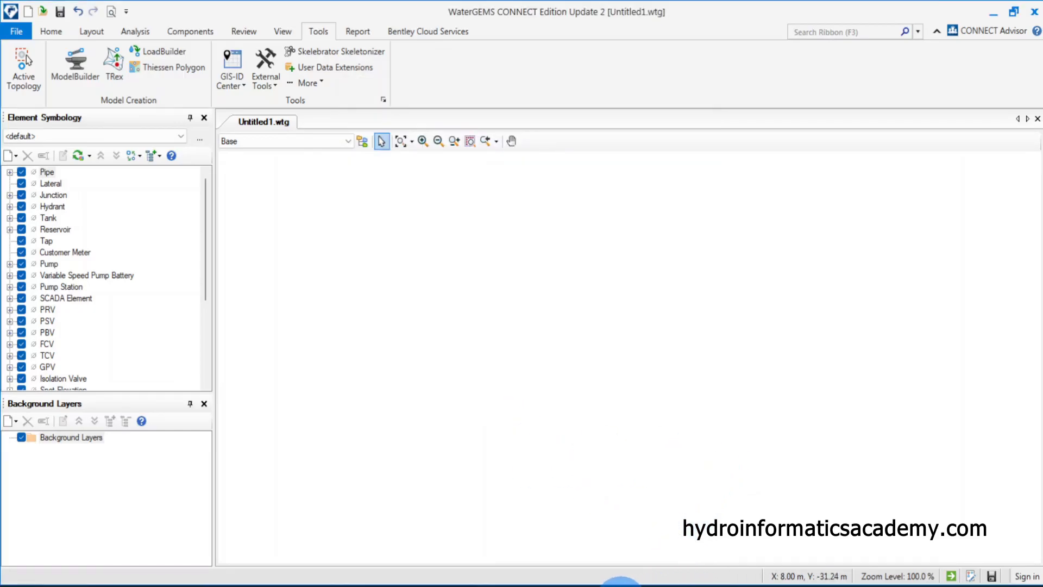
# Switch back to the Snipping Tool sketch
pyautogui.click(621, 583)
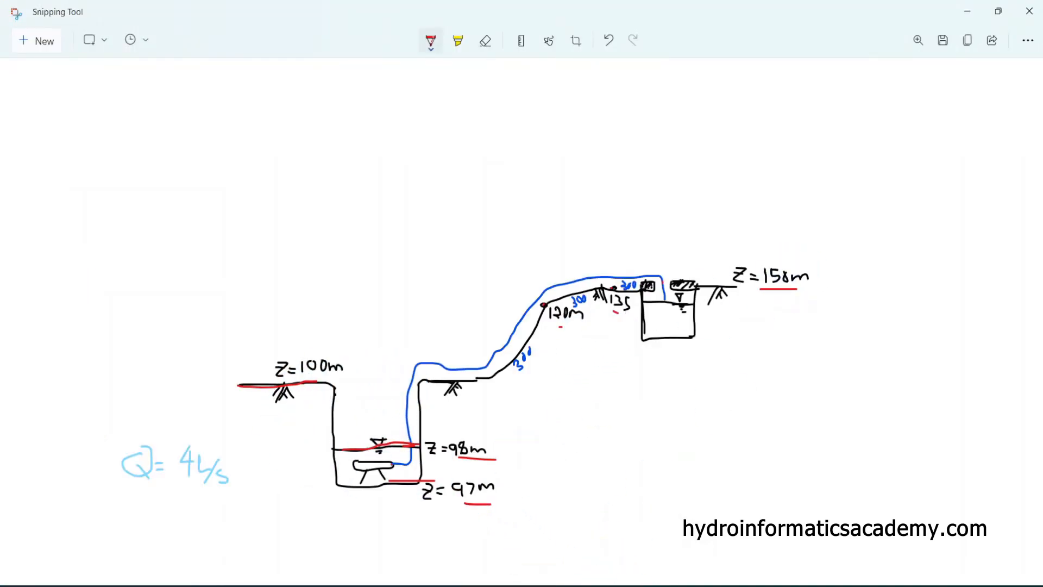
pyautogui.moveTo(618, 584)
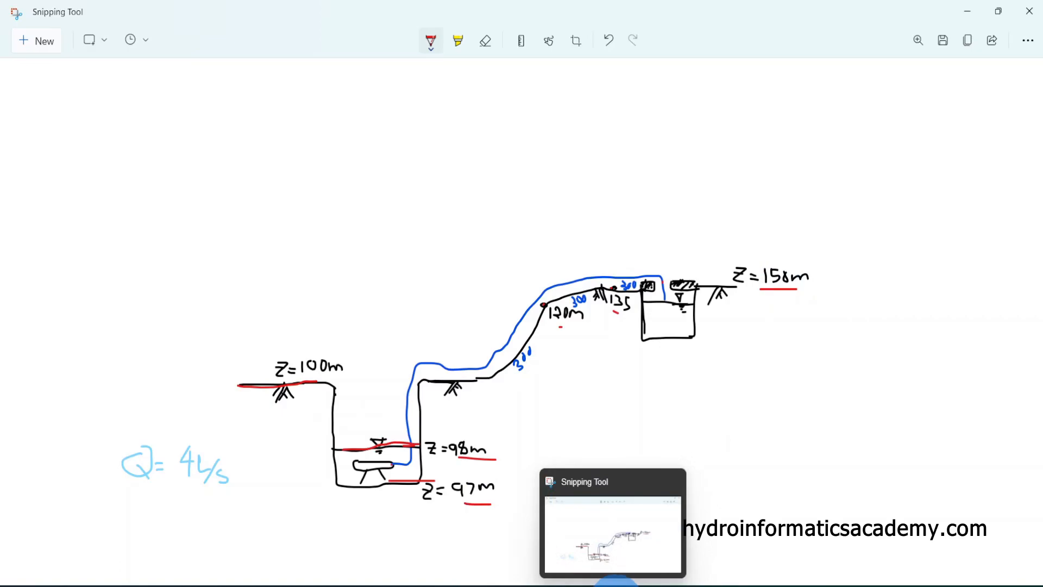
# Compare the hand-drawn sketch with the empty drawing, returning to the WaterGEMS window
pyautogui.click(615, 583)
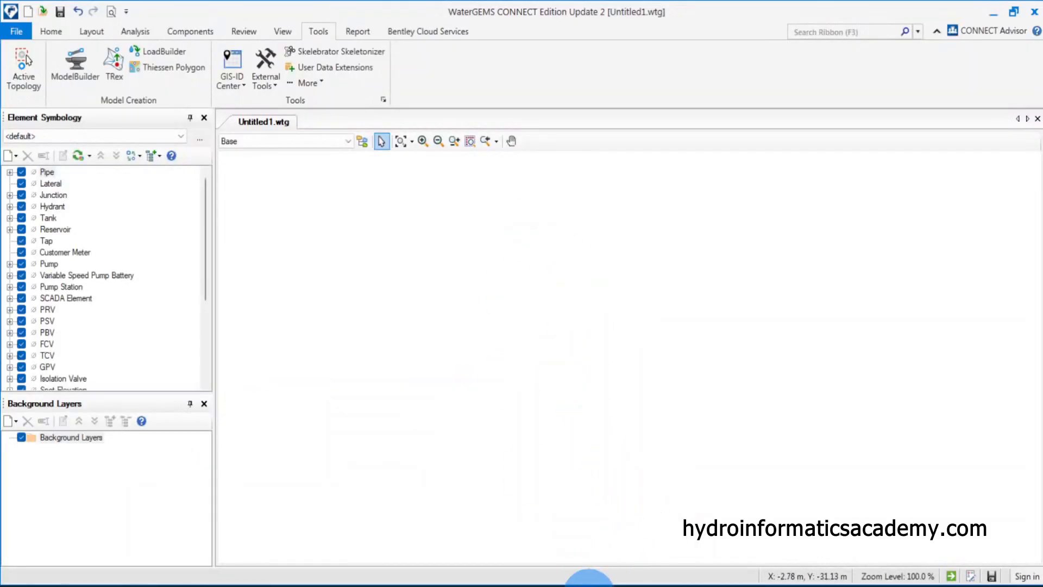
pyautogui.click(604, 584)
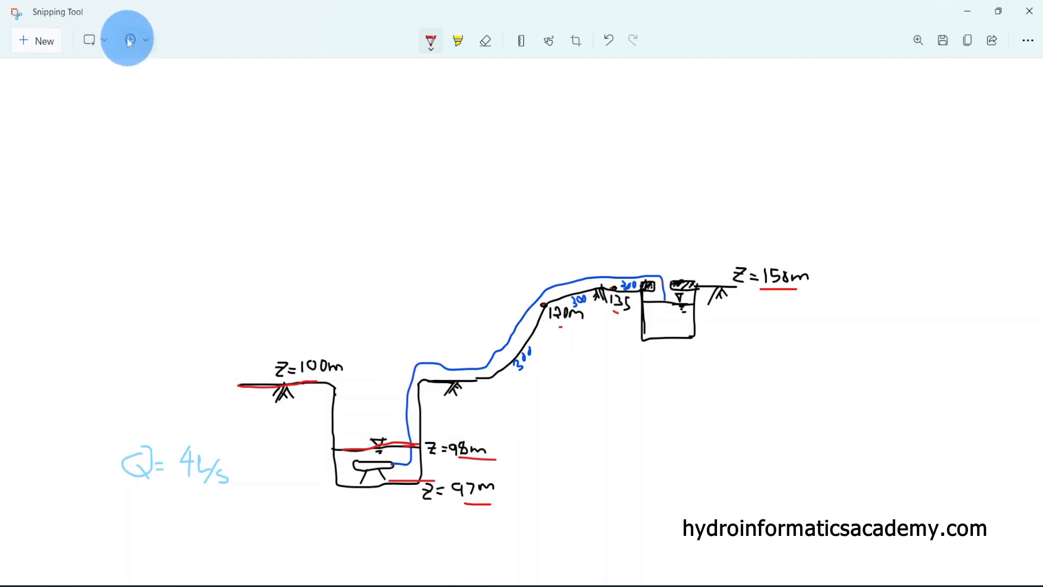
pyautogui.click(967, 19)
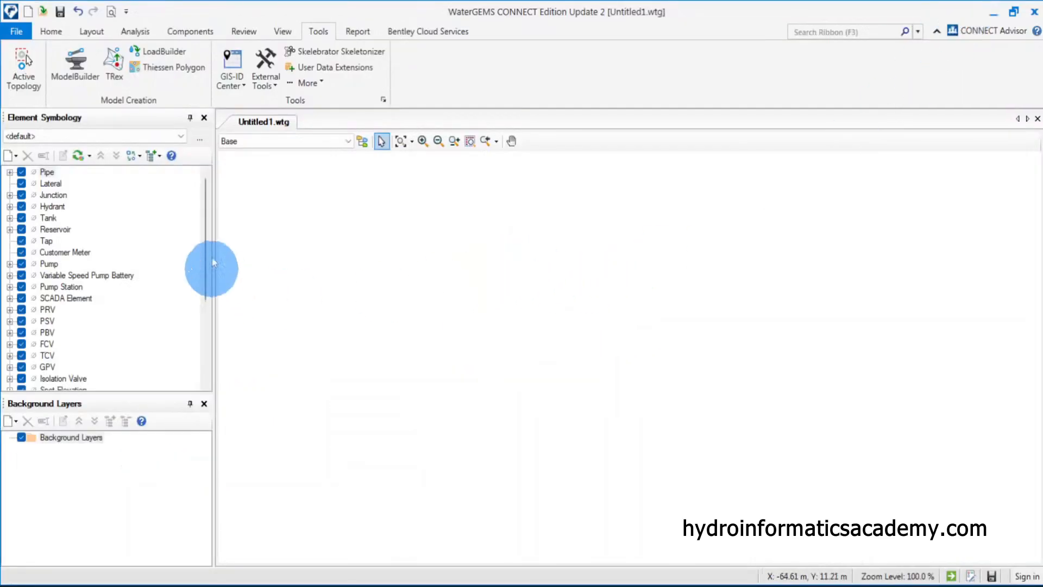
# Start the Layout tool and place a reservoir at the left side of the drawing
pyautogui.click(51, 33)
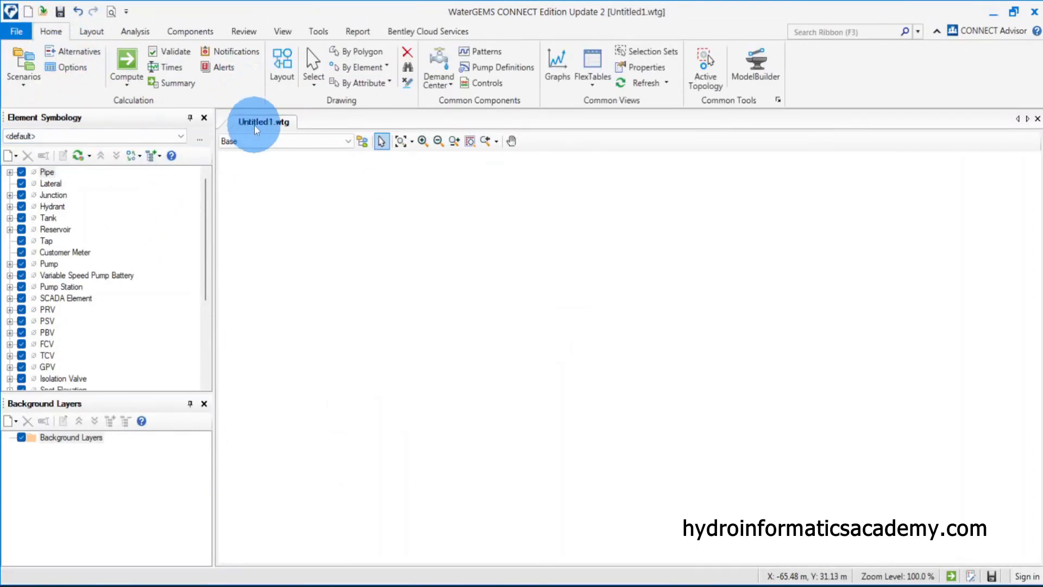
pyautogui.click(289, 76)
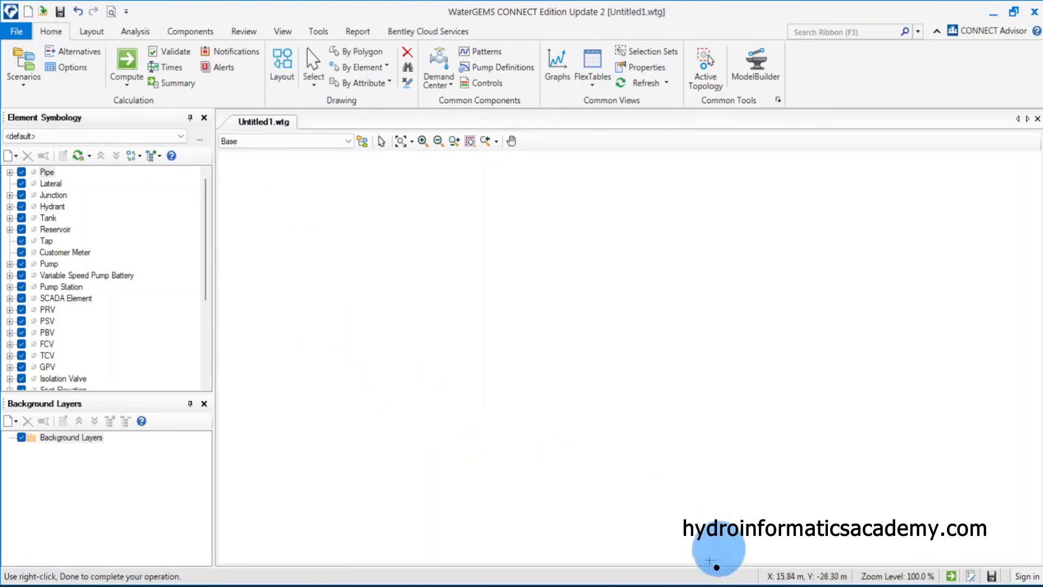
pyautogui.click(619, 586)
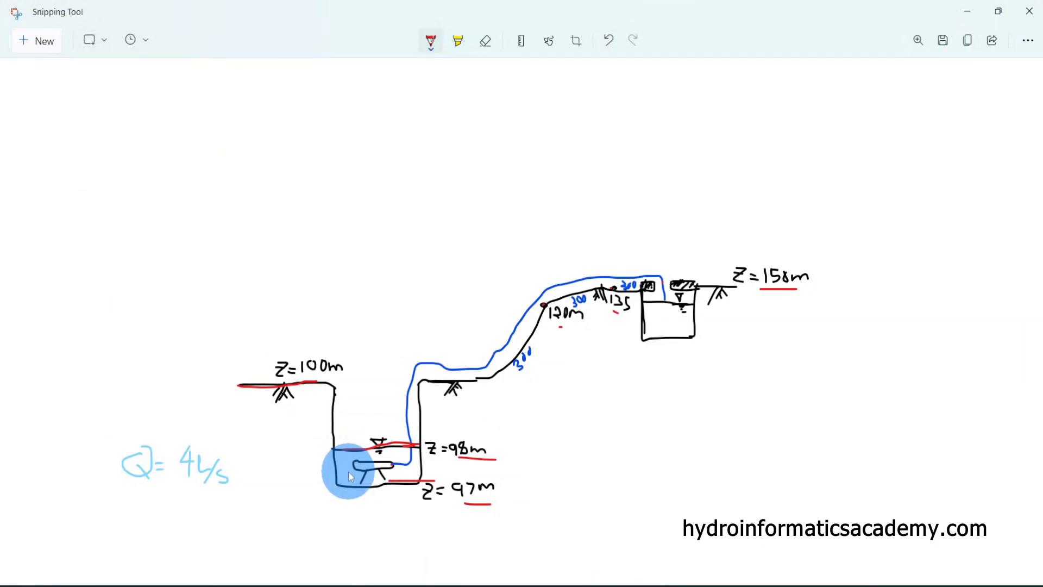
pyautogui.click(967, 13)
pyautogui.click(286, 71)
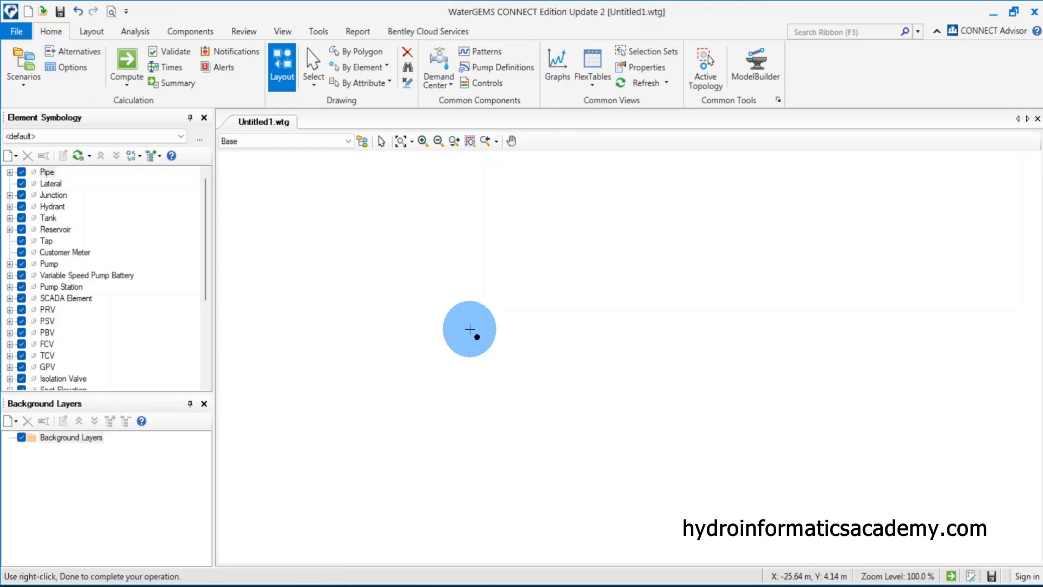
pyautogui.rightClick(354, 317)
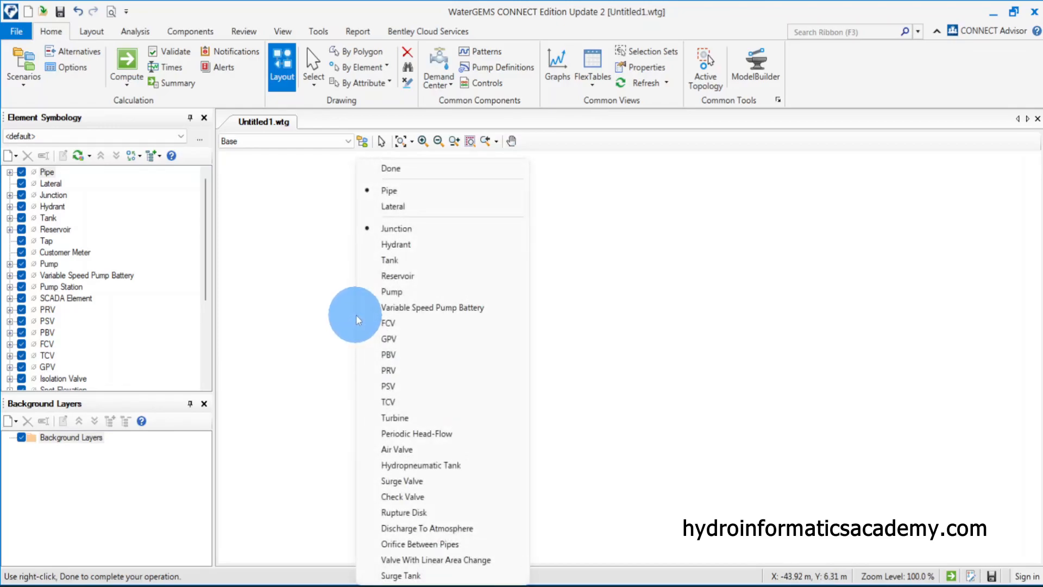
pyautogui.click(418, 275)
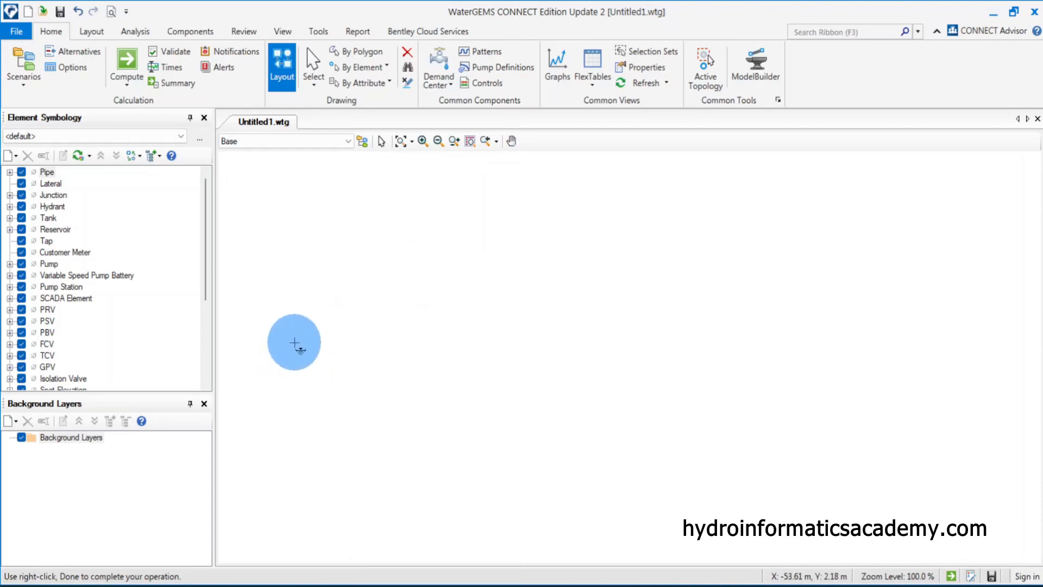
pyautogui.click(293, 343)
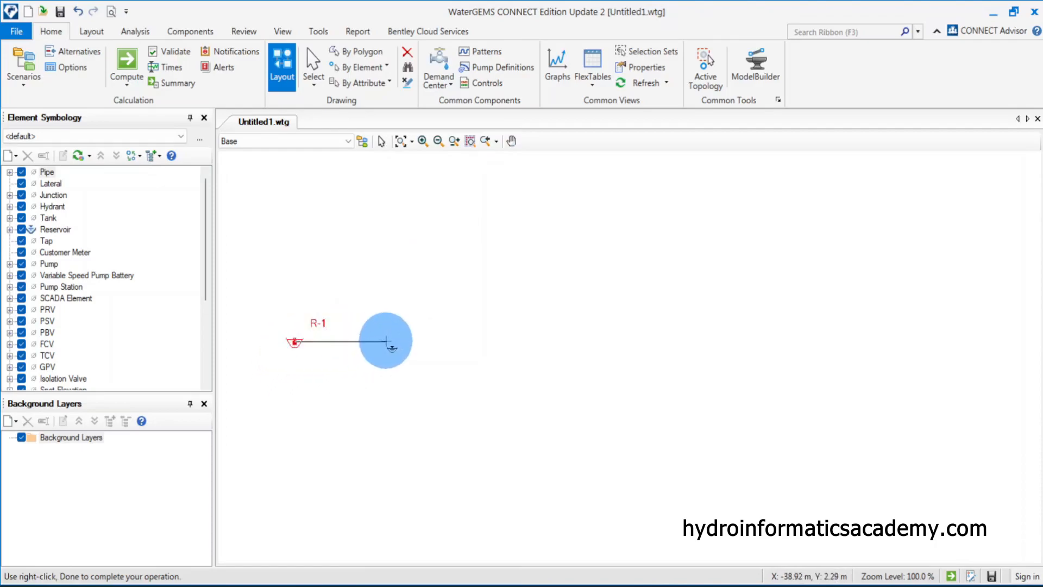
# Switch the layout element to Pump and place a pump to the right of the reservoir, joined by a pipe
pyautogui.rightClick(386, 341)
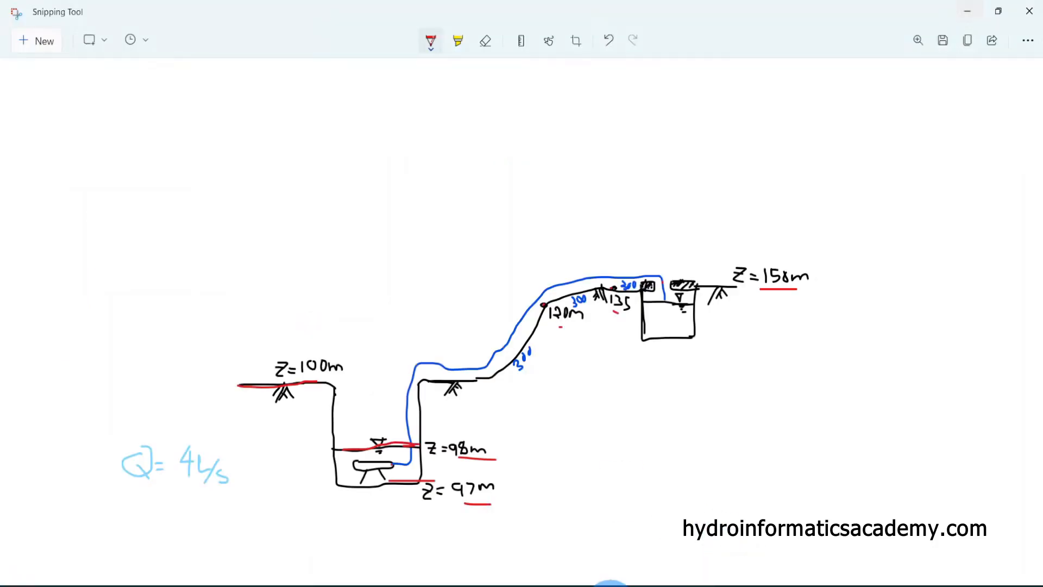
pyautogui.click(374, 469)
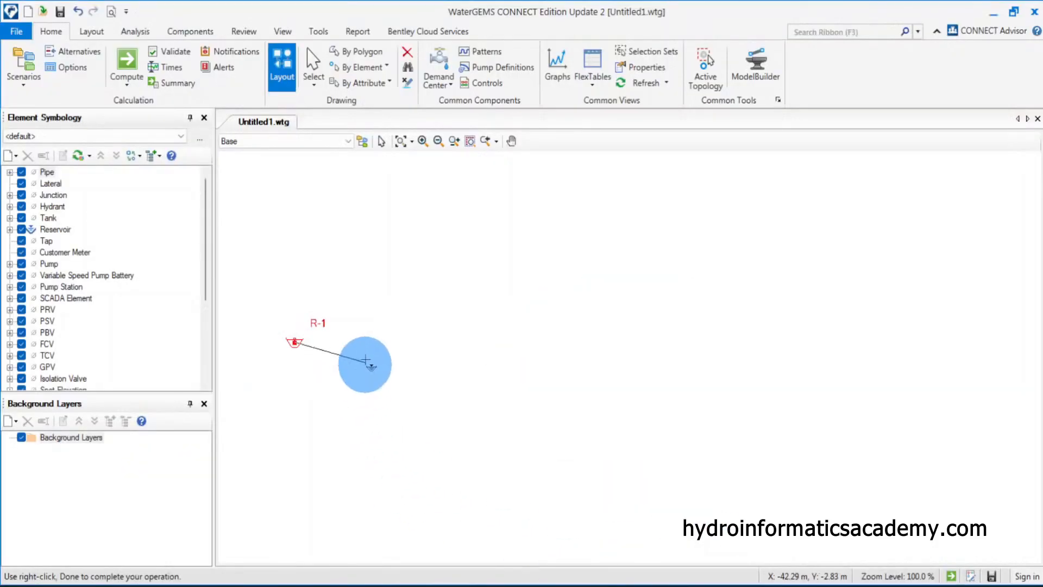
pyautogui.click(385, 344)
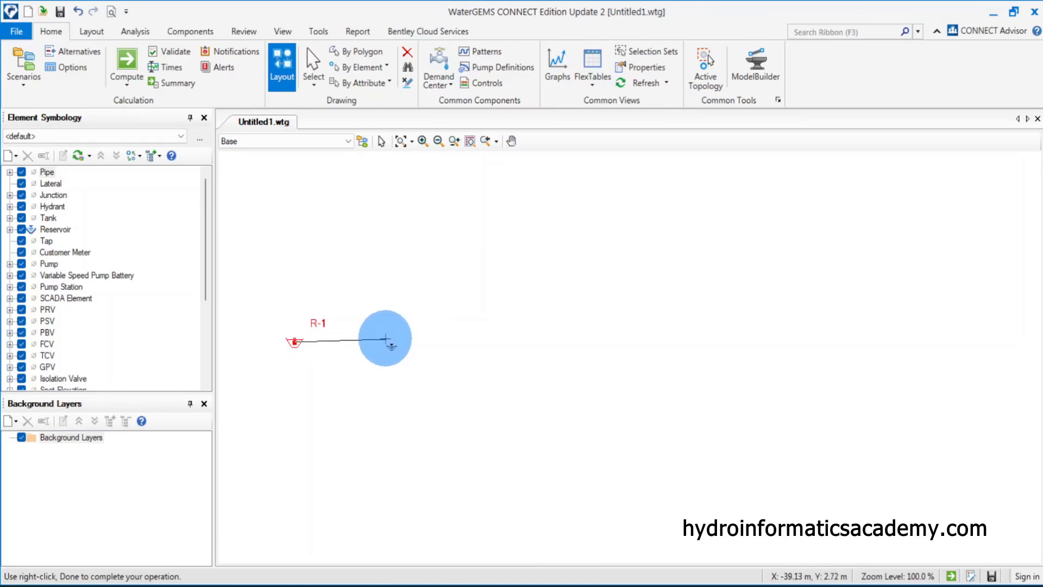
pyautogui.rightClick(385, 341)
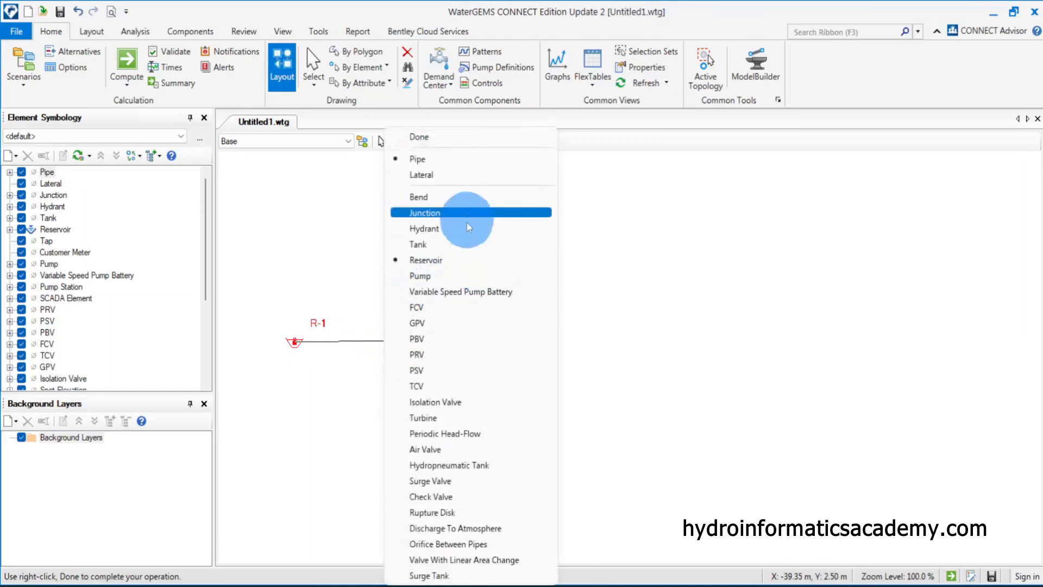
pyautogui.click(464, 276)
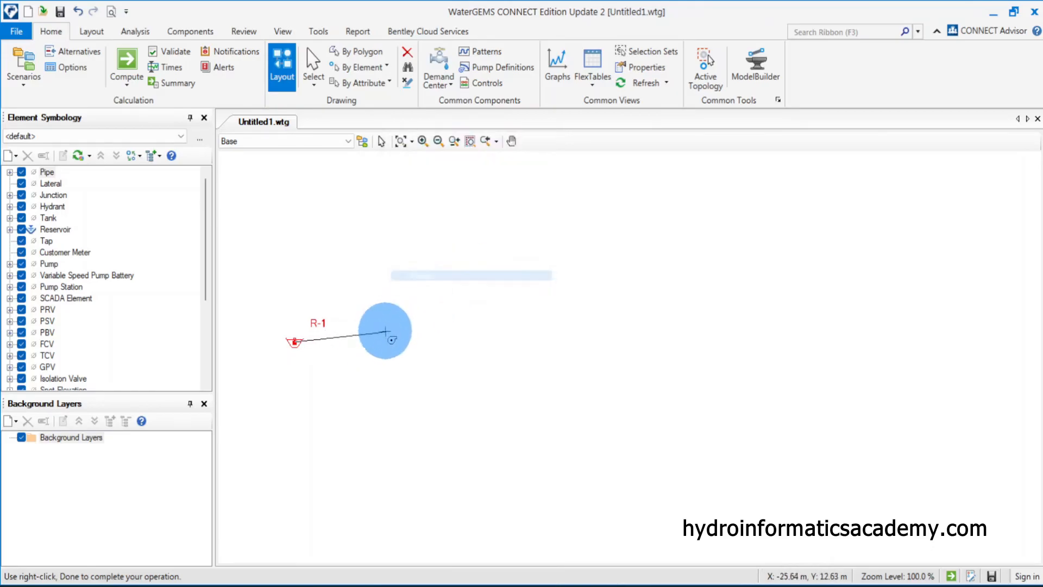
pyautogui.click(375, 341)
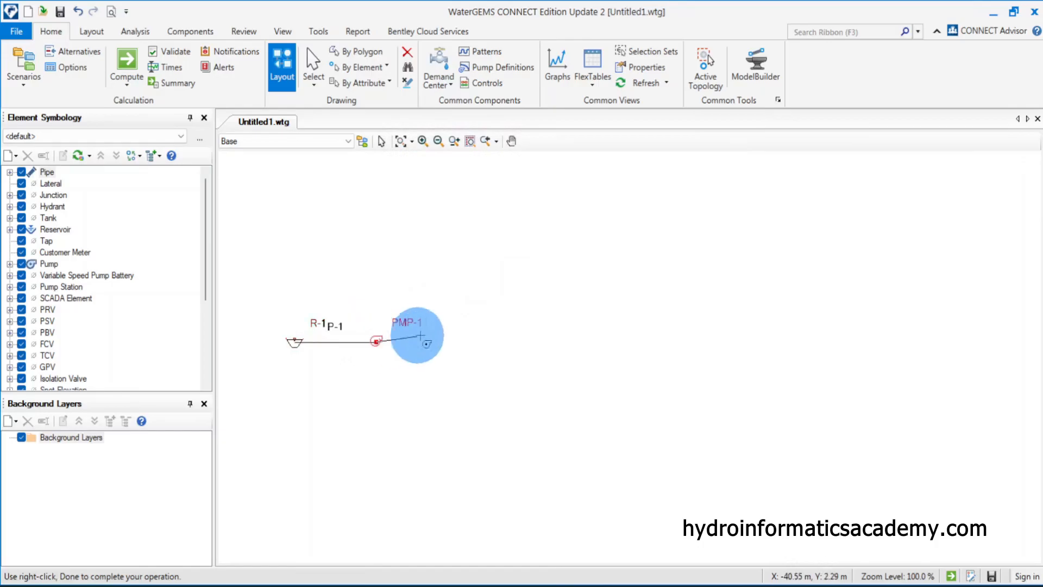
# Switch the layout element to Junction and place a junction to the right of the pump
pyautogui.rightClick(483, 341)
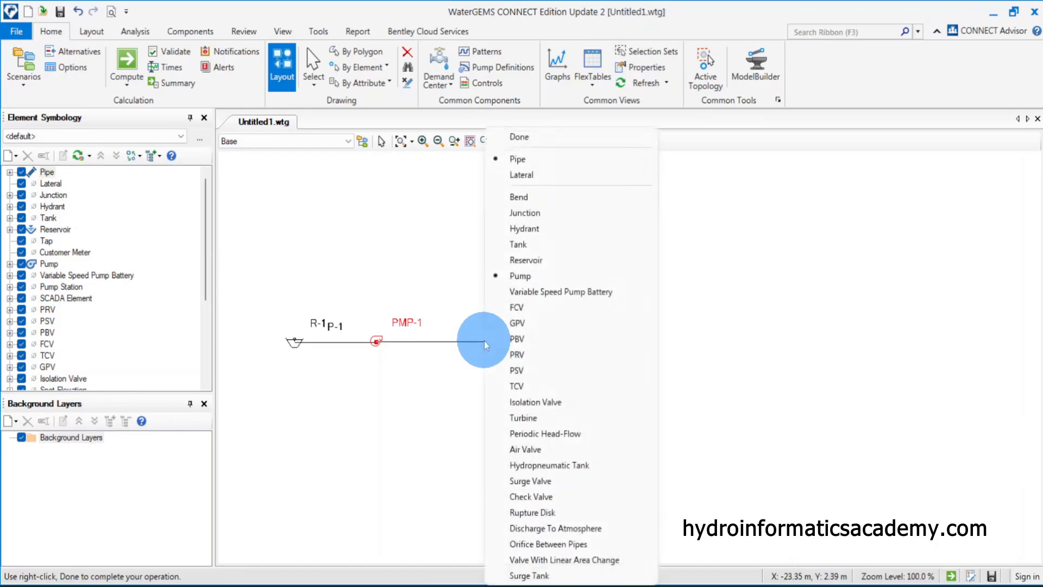
pyautogui.click(548, 212)
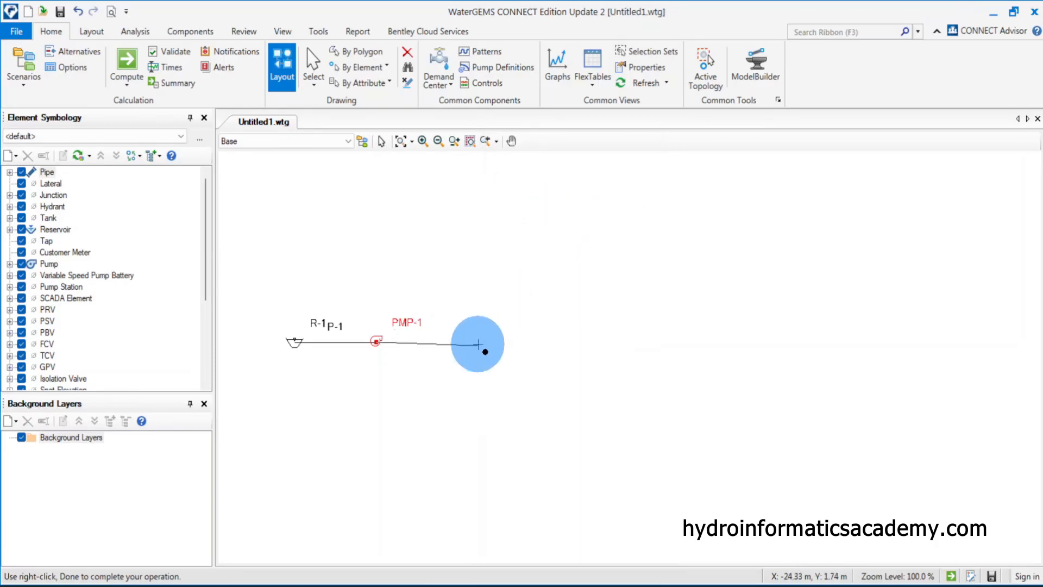
pyautogui.click(478, 342)
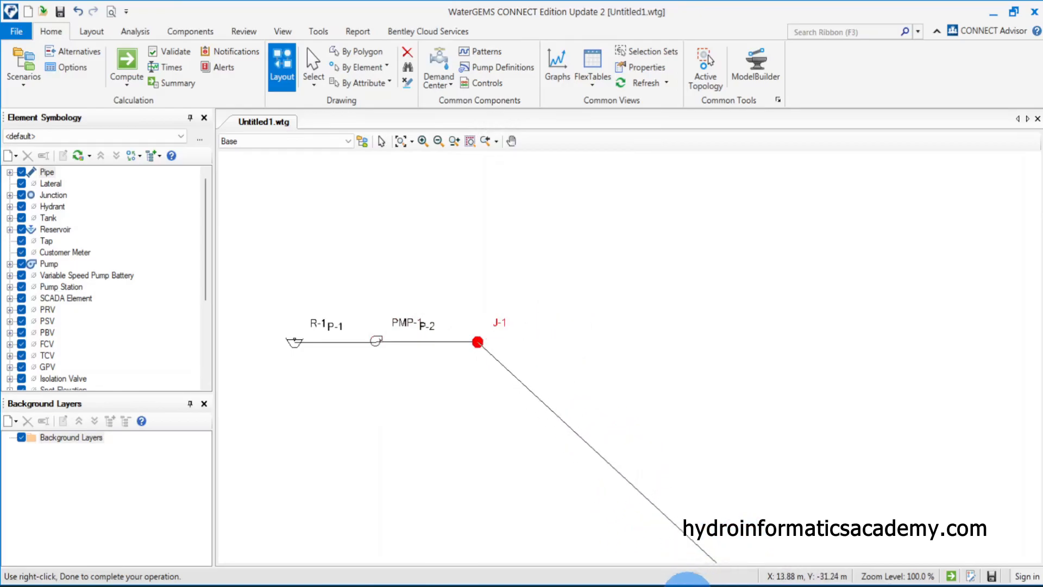
# Check the sketch, then place a second junction up and to the right of the first one
pyautogui.click(619, 586)
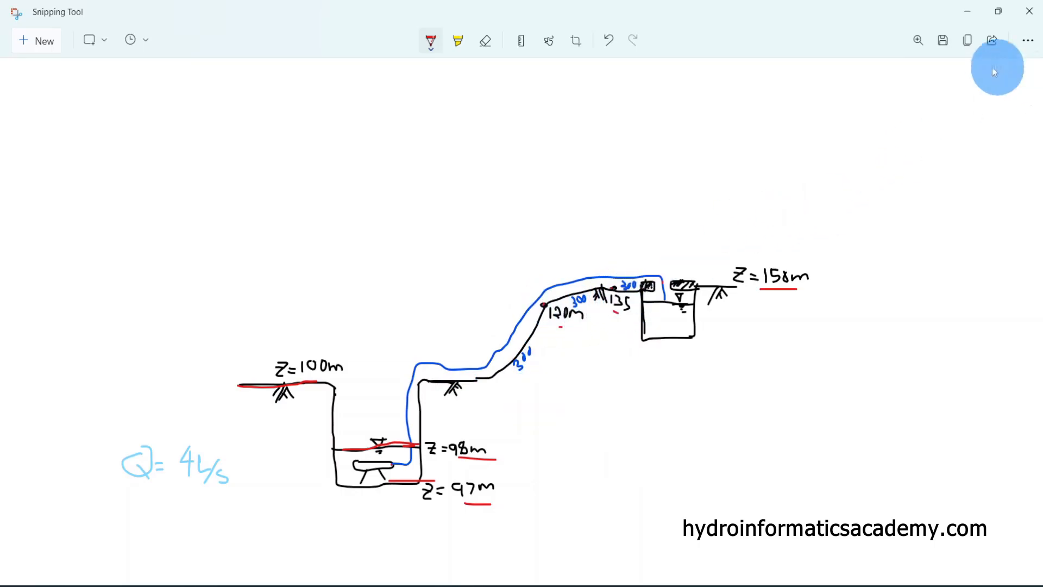
pyautogui.click(971, 15)
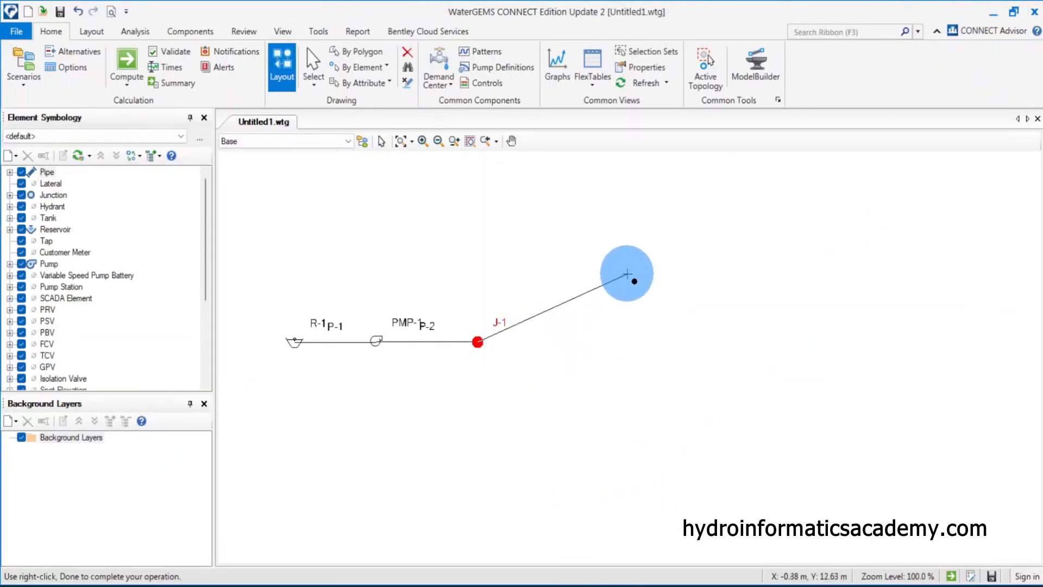
pyautogui.click(630, 272)
# Check the sketch again and place a third junction further up and to the right
pyautogui.moveTo(641, 580)
pyautogui.click(641, 521)
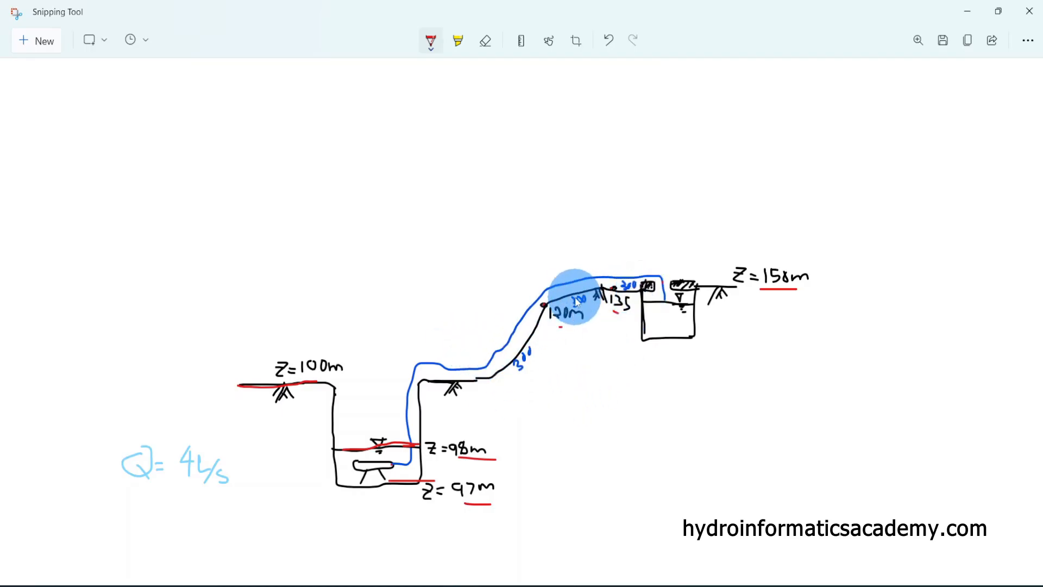
pyautogui.click(968, 11)
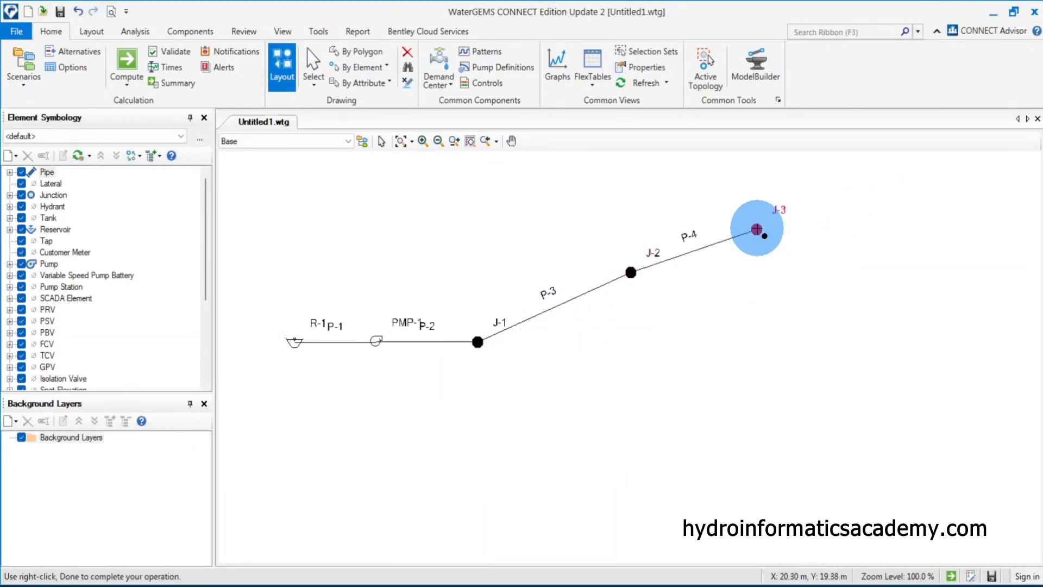
# Switch to the Snipping Tool sketch
pyautogui.hotkey('alt', 'Tab')
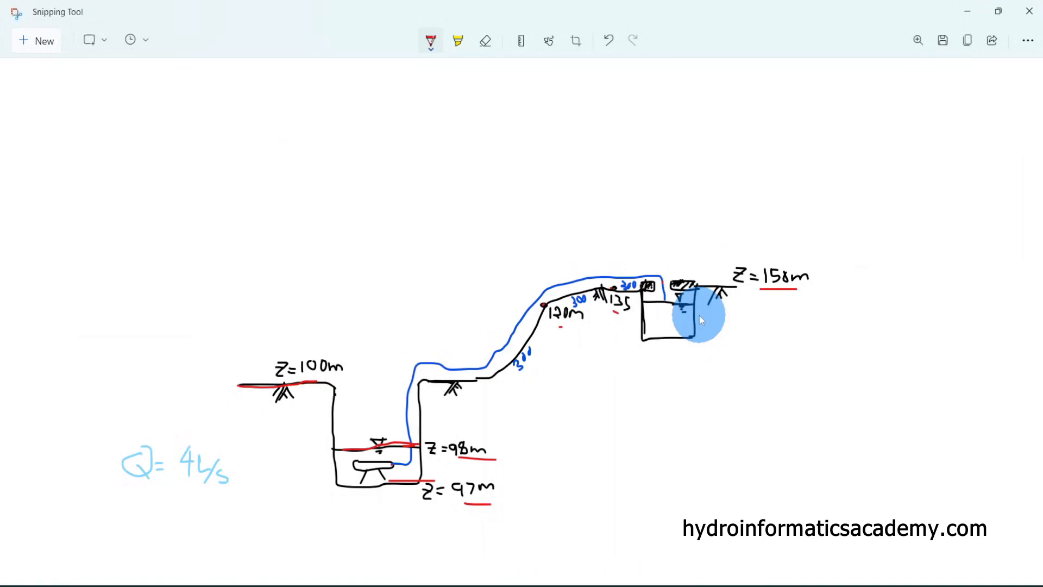
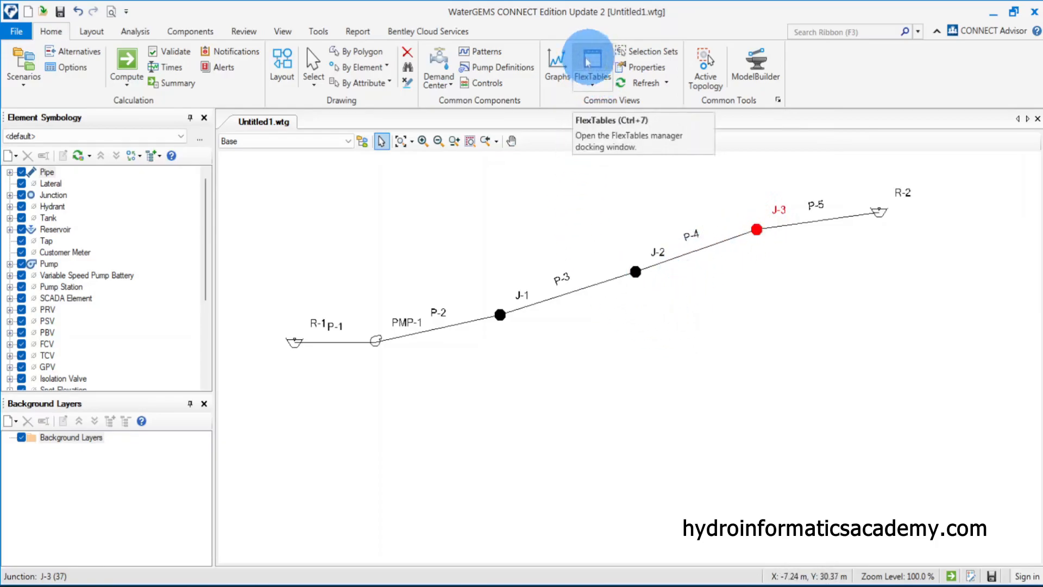
# Open the Junction FlexTable and move its window beside the network drawing
pyautogui.click(597, 82)
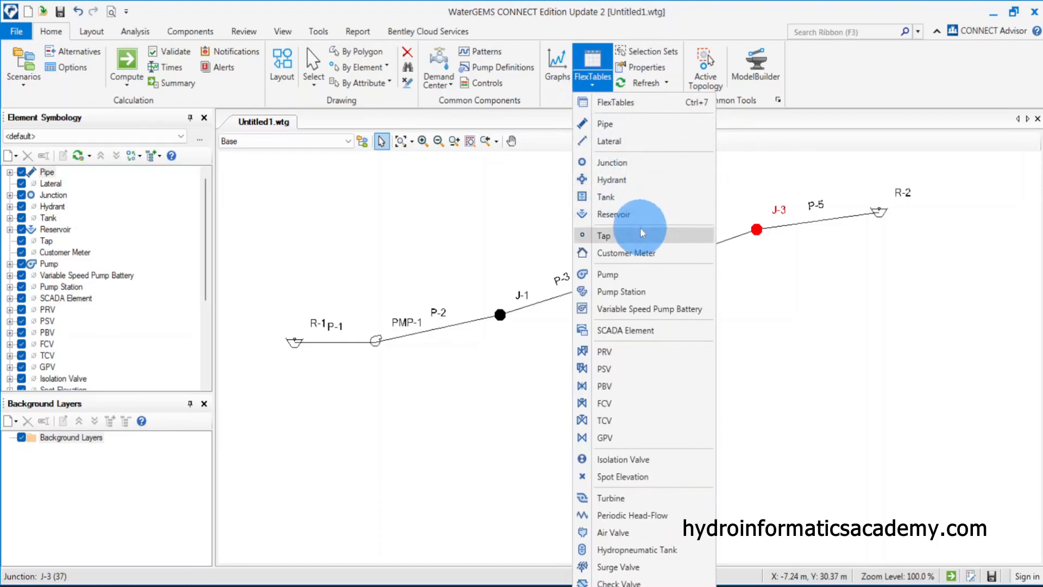
pyautogui.click(642, 158)
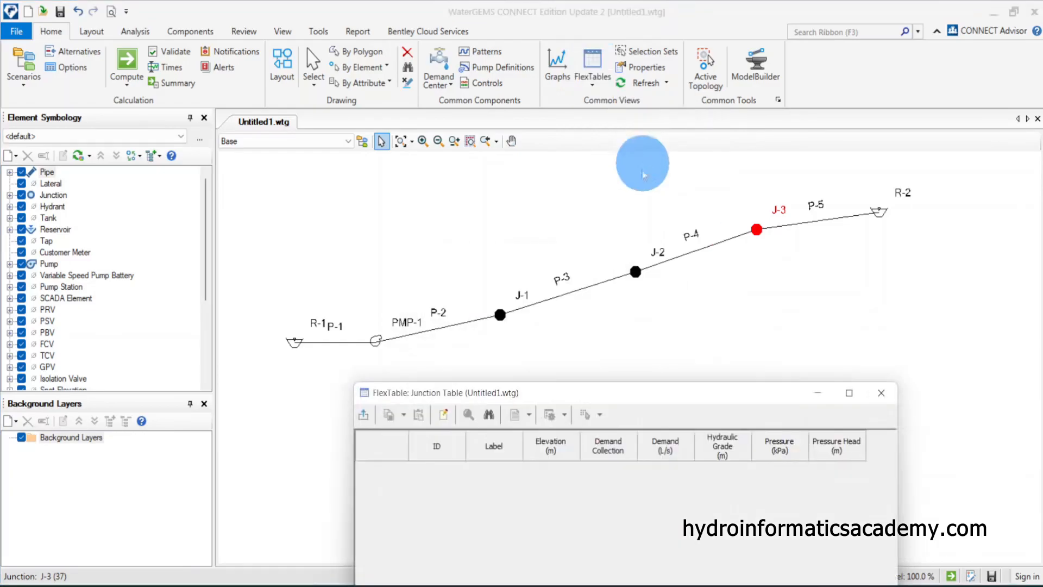
pyautogui.moveTo(675, 396); pyautogui.dragTo(609, 182)
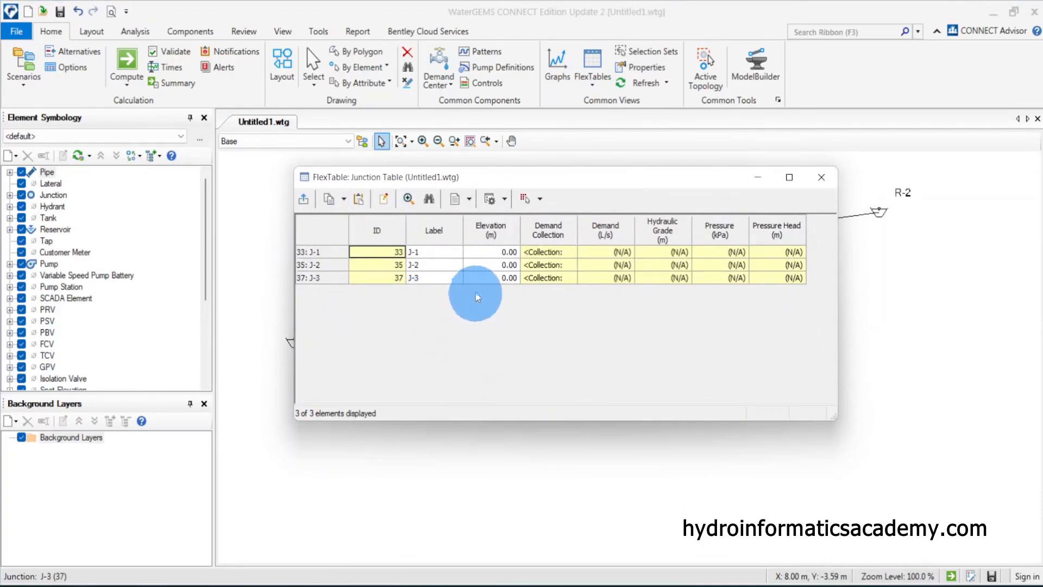
pyautogui.moveTo(475, 181)
pyautogui.mouseDown()
pyautogui.moveTo(717, 314)
pyautogui.moveTo(717, 356)
pyautogui.mouseUp()
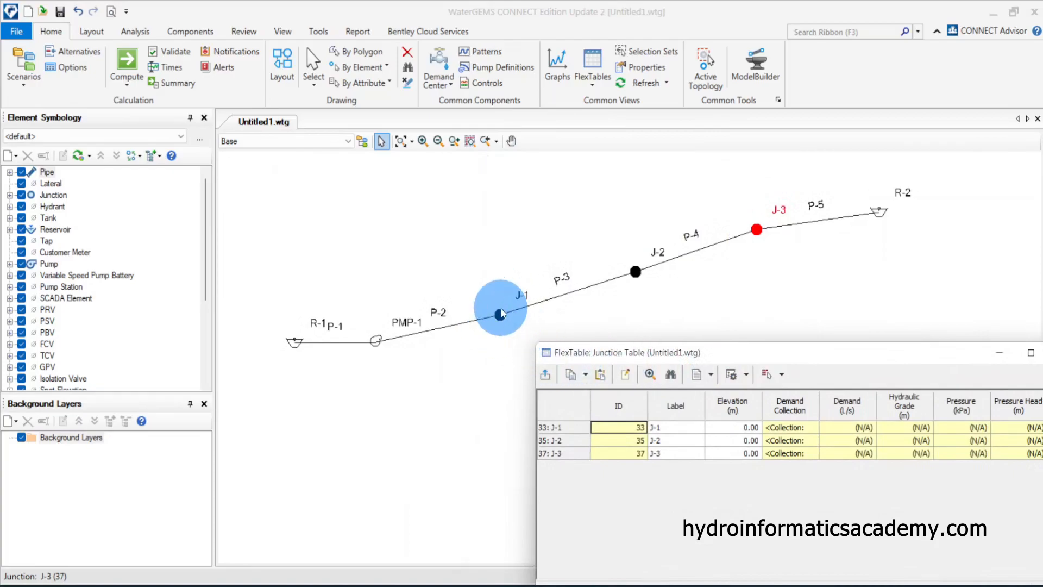
pyautogui.moveTo(656, 352); pyautogui.dragTo(662, 299)
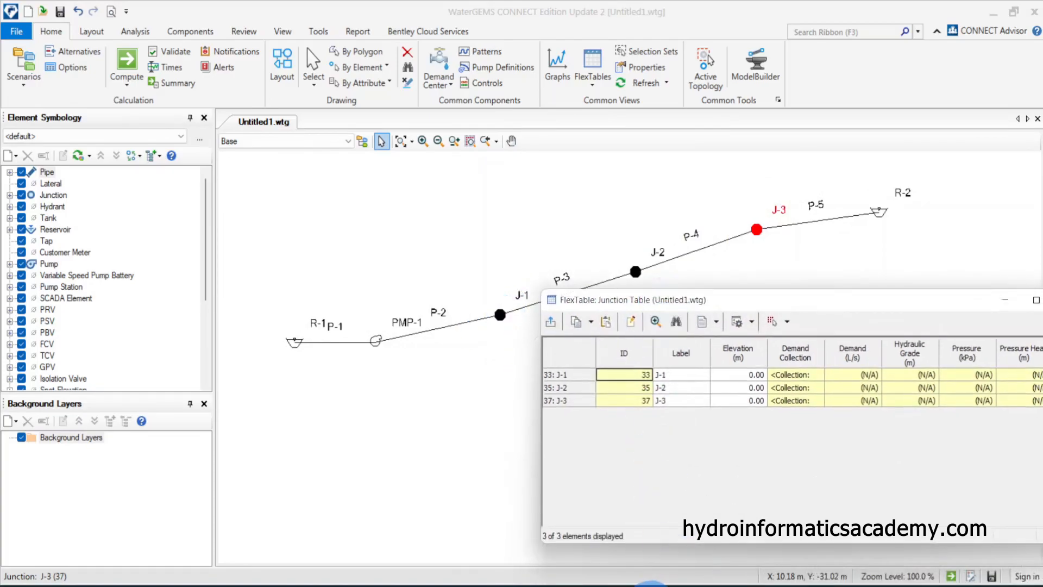
# Switch to the sketch, mark the 100 m ground level, and return to the Junction FlexTable
pyautogui.click(612, 582)
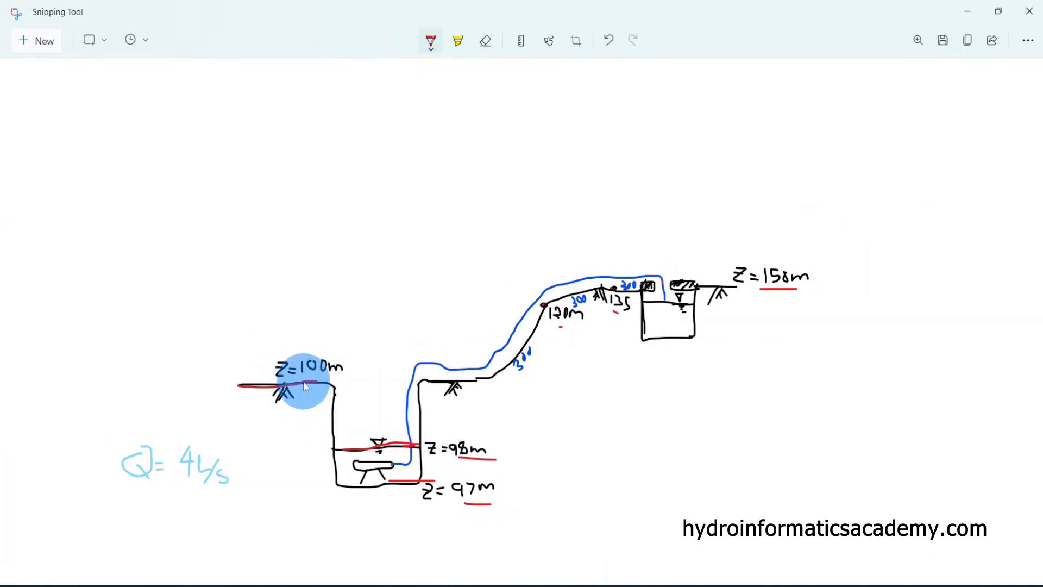
pyautogui.moveTo(319, 378); pyautogui.dragTo(324, 383)
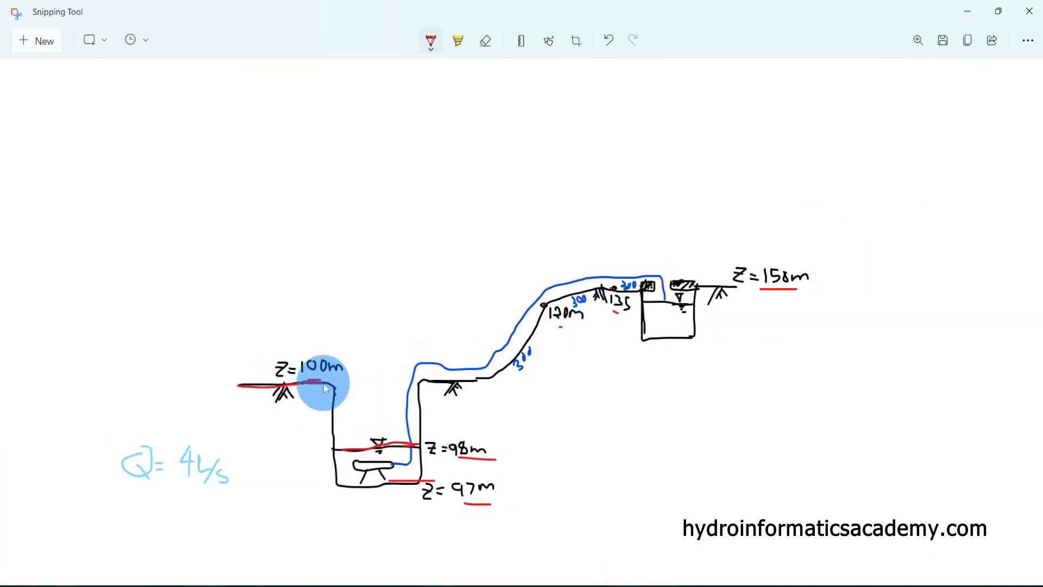
pyautogui.click(763, 585)
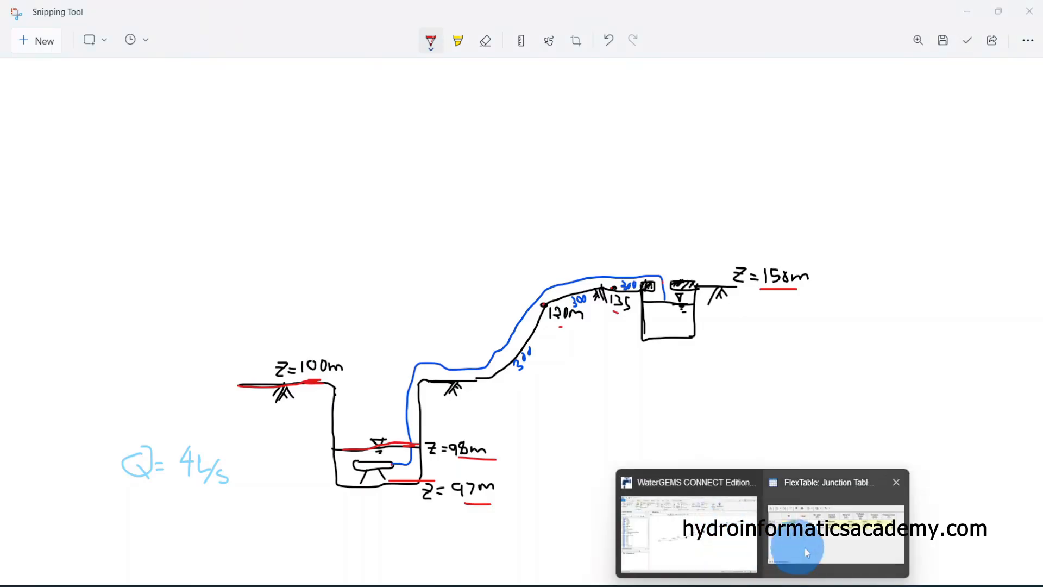
pyautogui.click(827, 539)
# Set junction J-1's elevation to 100 m
pyautogui.click(760, 375)
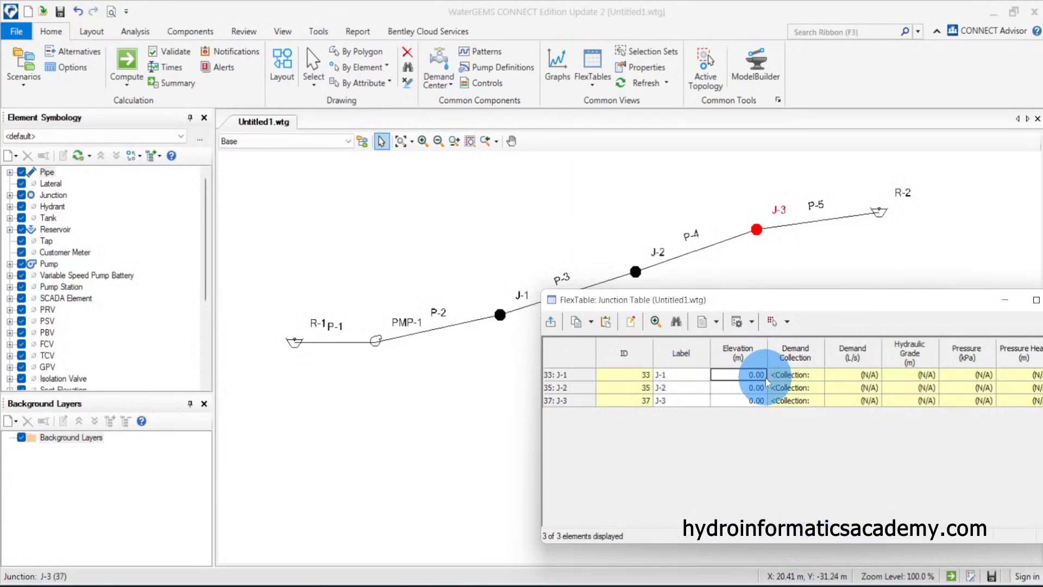
pyautogui.write('100')
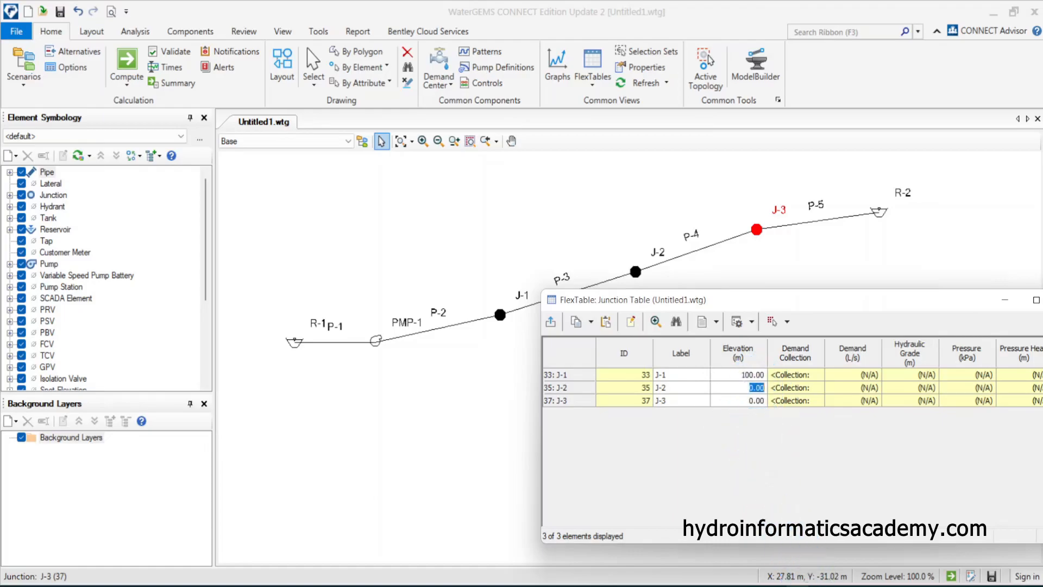
# Check the sketch's junction elevations and return to the Junction FlexTable
pyautogui.moveTo(766, 583)
pyautogui.moveTo(606, 581)
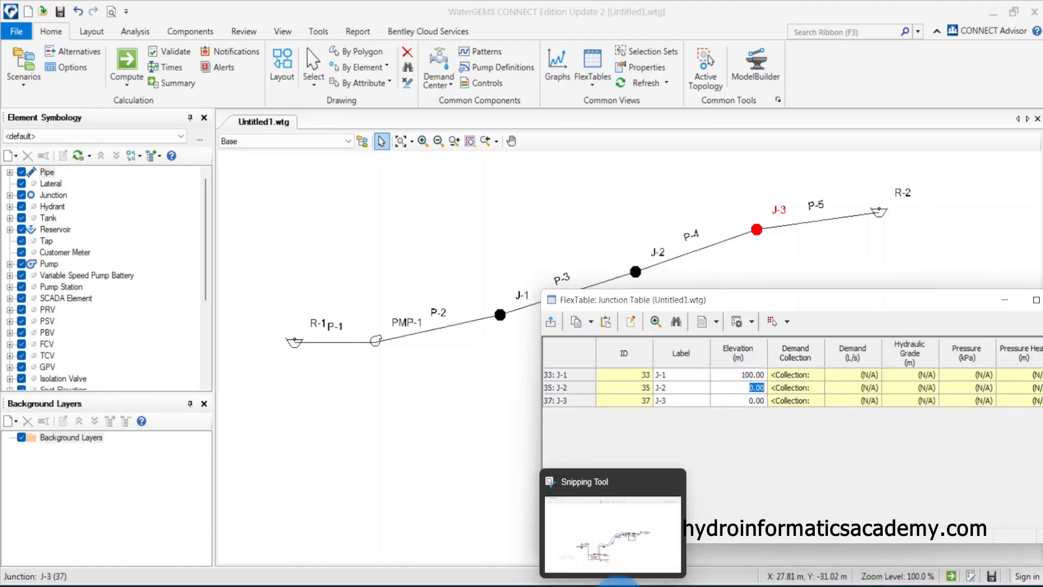
pyautogui.click(592, 543)
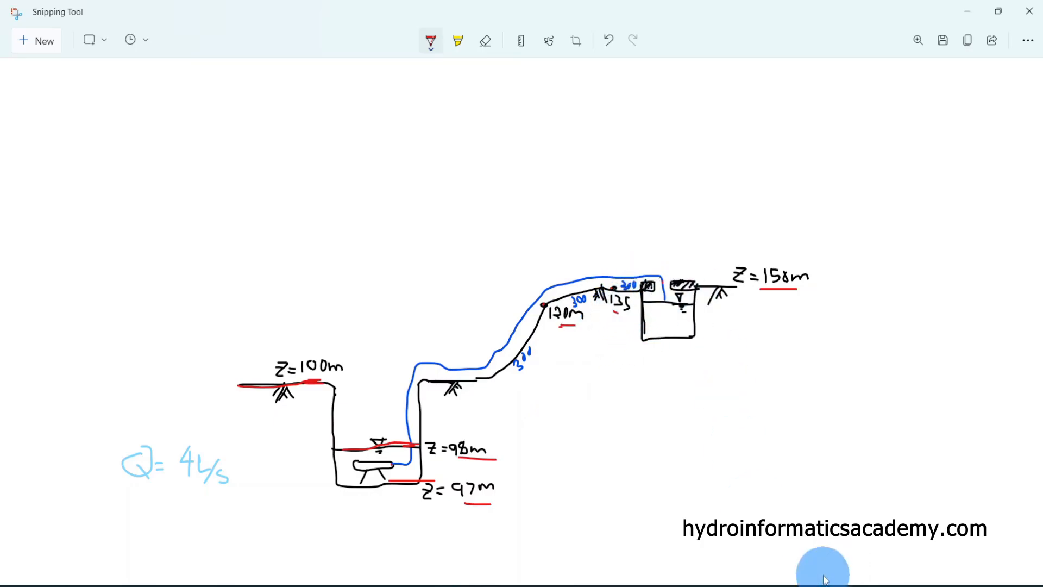
pyautogui.moveTo(732, 584)
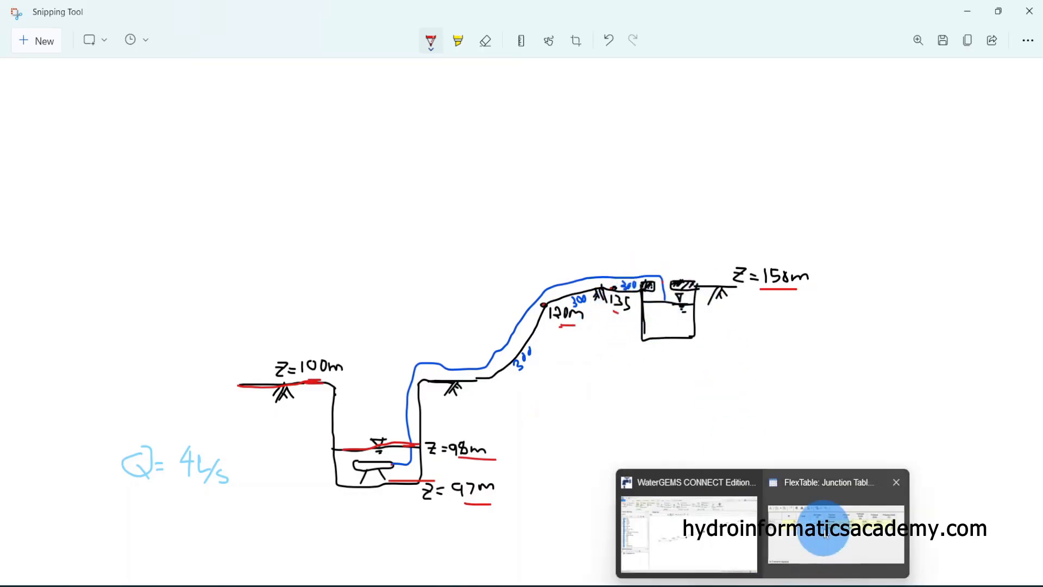
pyautogui.click(829, 478)
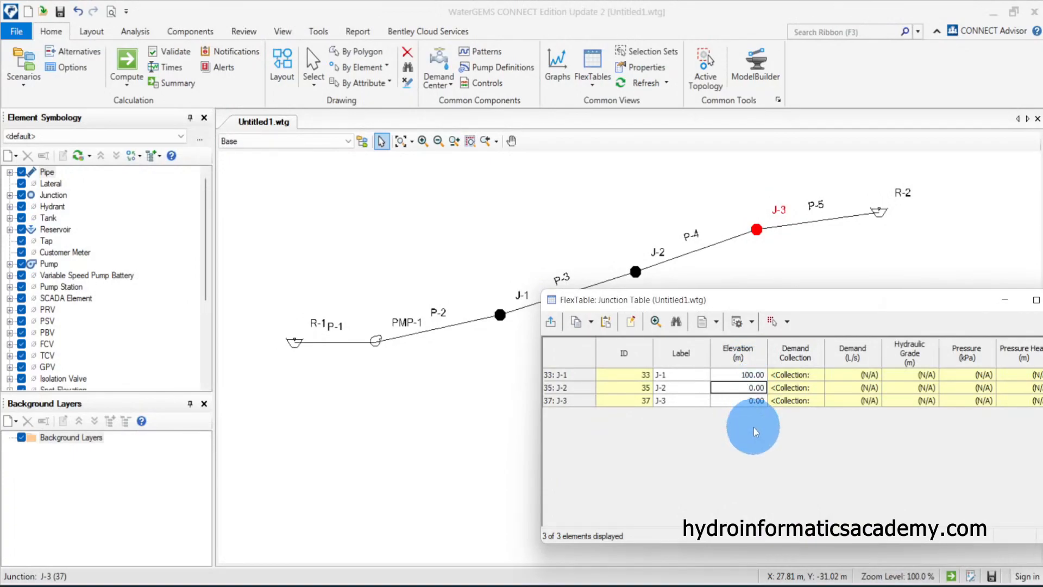
# Set junction J-2's elevation to 120 m and J-3's elevation to 135 m
pyautogui.write('120')
pyautogui.click(760, 400)
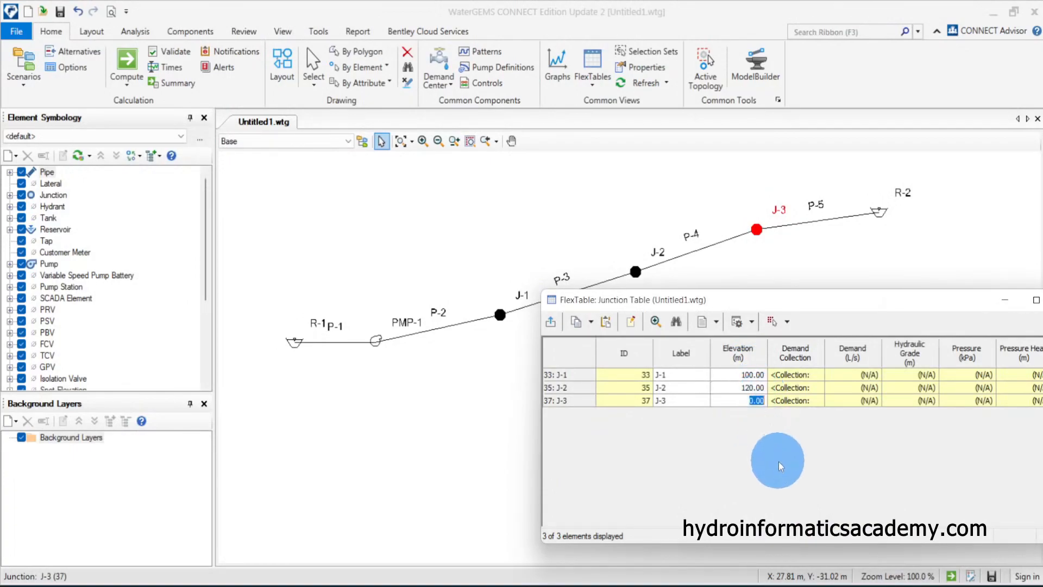
pyautogui.write('135')
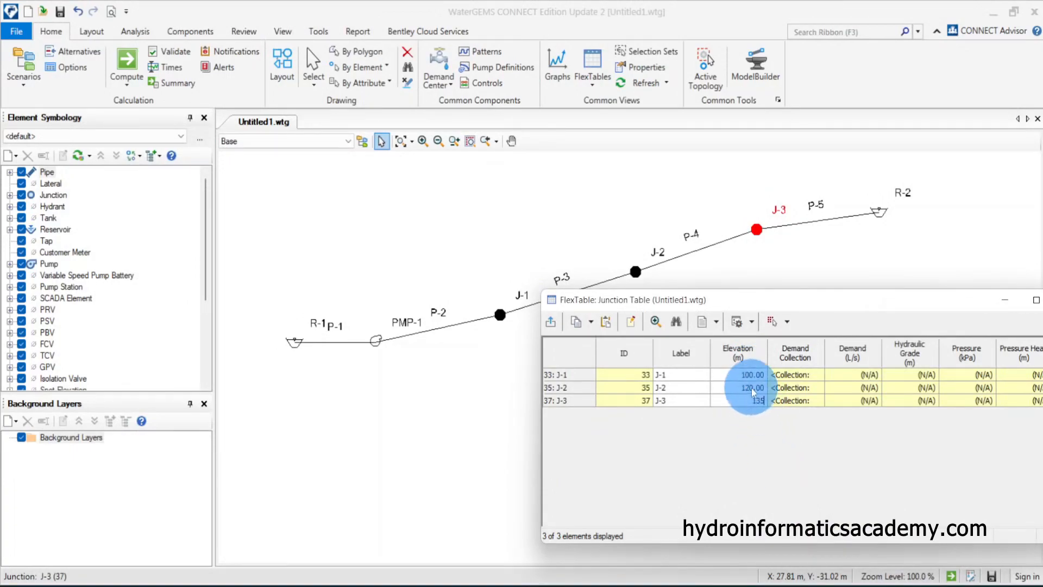
pyautogui.click(391, 372)
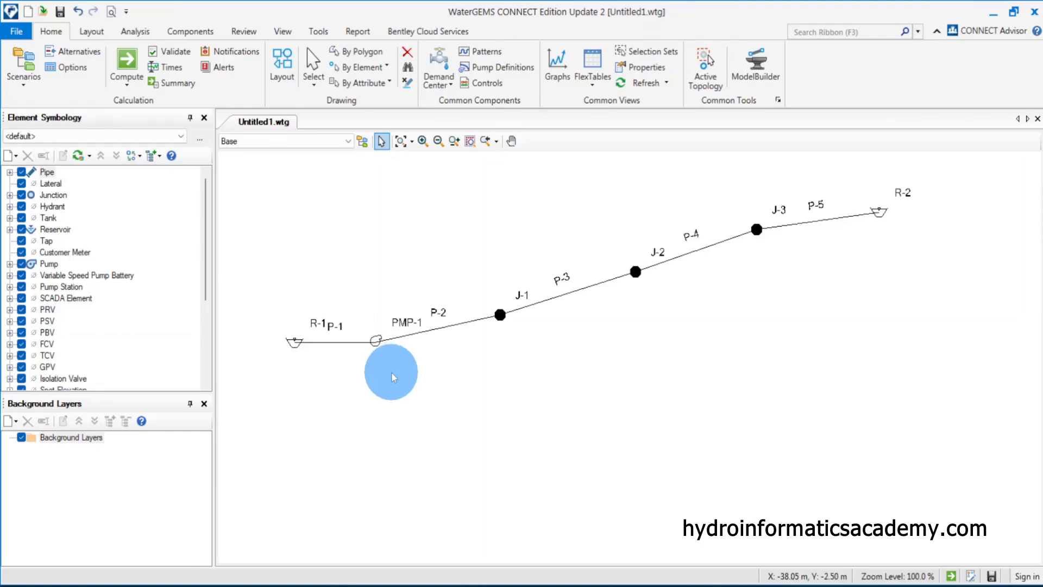
# Open the Reservoir FlexTable and move its window aside
pyautogui.click(596, 89)
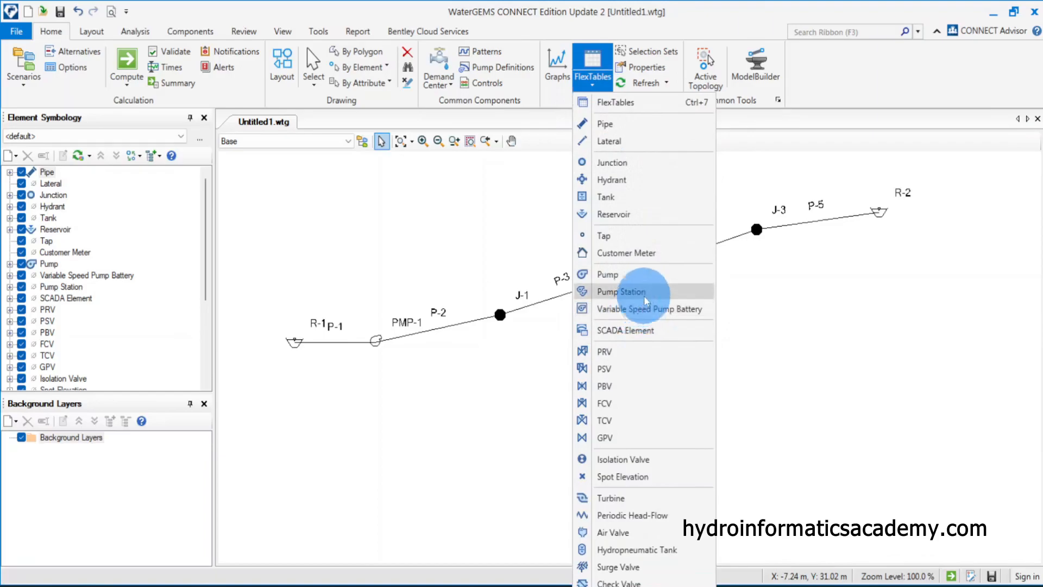
pyautogui.click(649, 220)
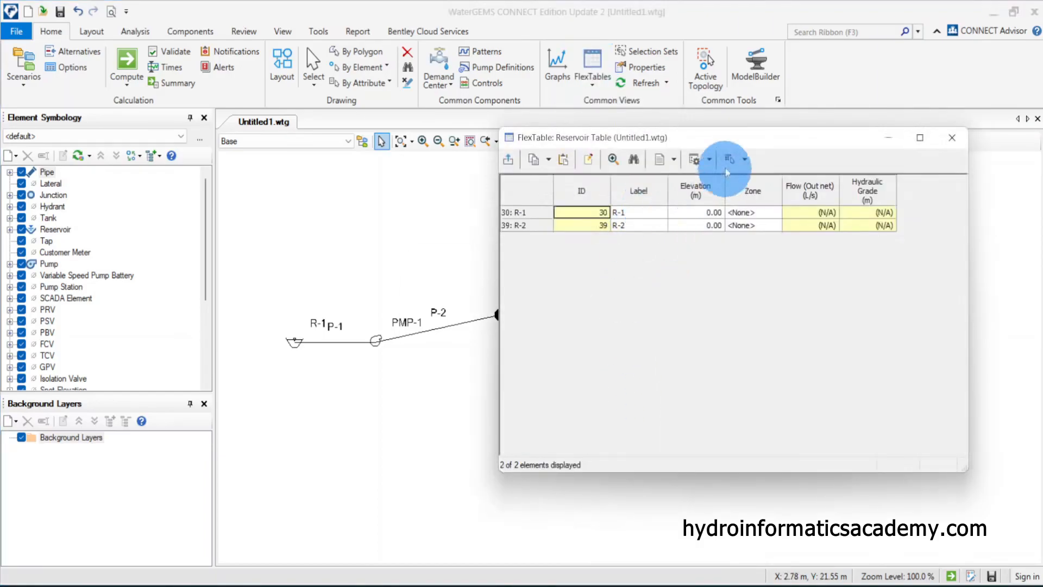
pyautogui.moveTo(707, 147)
pyautogui.mouseDown()
pyautogui.moveTo(677, 152)
pyautogui.moveTo(716, 142)
pyautogui.mouseUp()
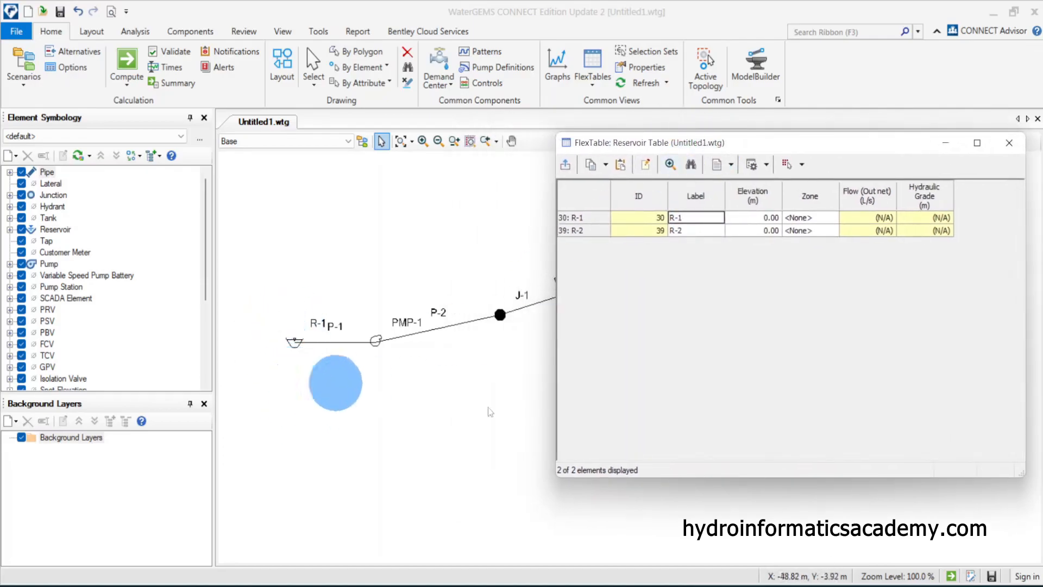
# Switch to the sketch and underline the 98 m low-reservoir water level with the pen
pyautogui.click(598, 584)
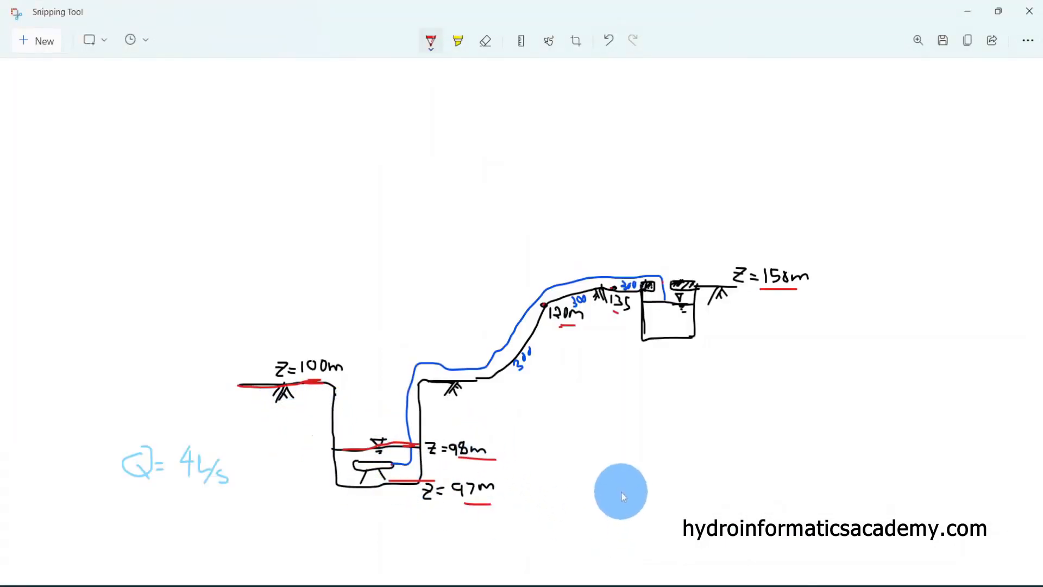
pyautogui.click(431, 48)
pyautogui.click(379, 140)
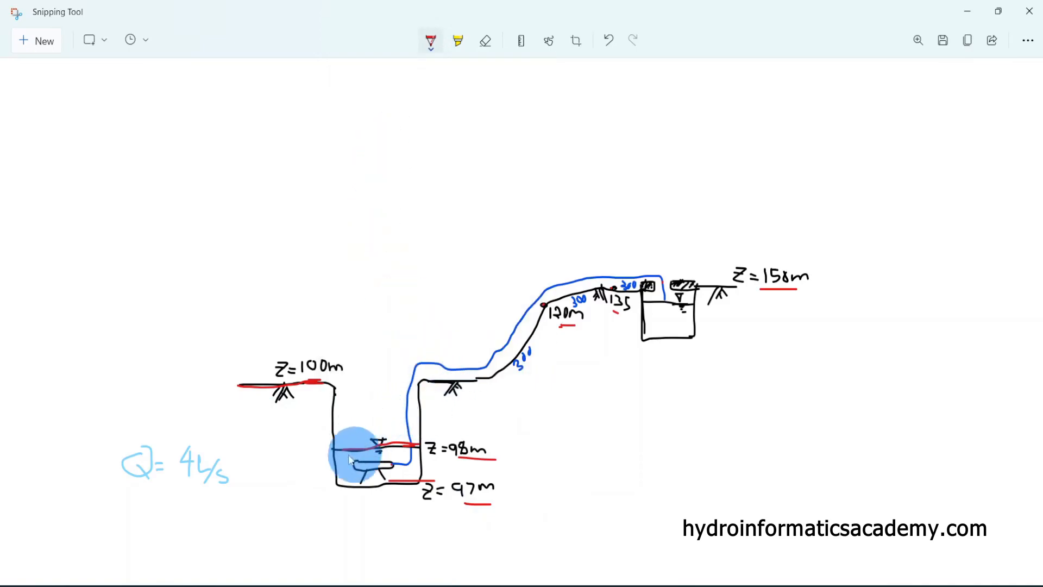
pyautogui.moveTo(332, 449); pyautogui.dragTo(414, 440)
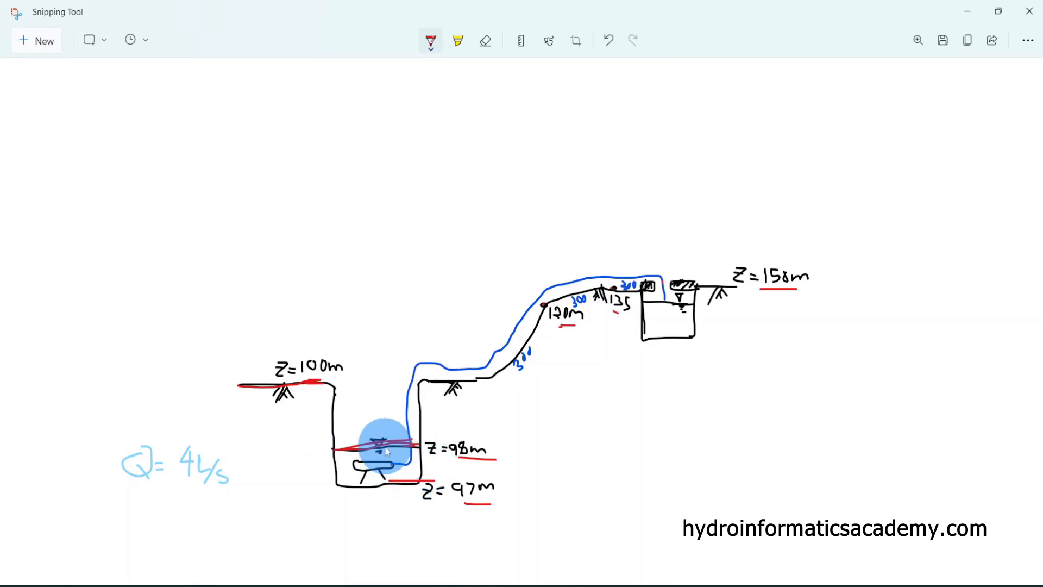
pyautogui.moveTo(359, 447); pyautogui.dragTo(418, 449)
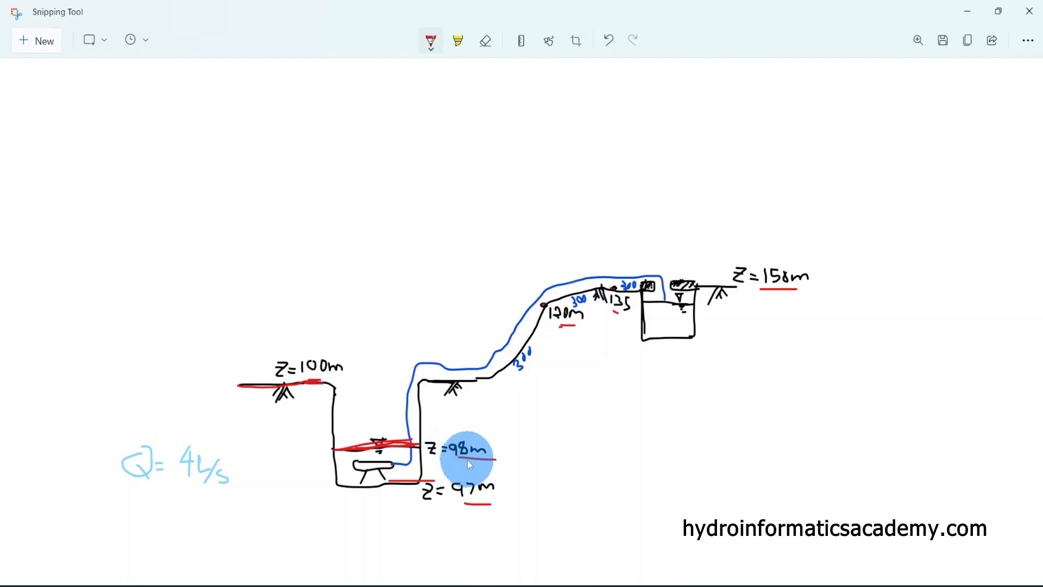
pyautogui.click(968, 11)
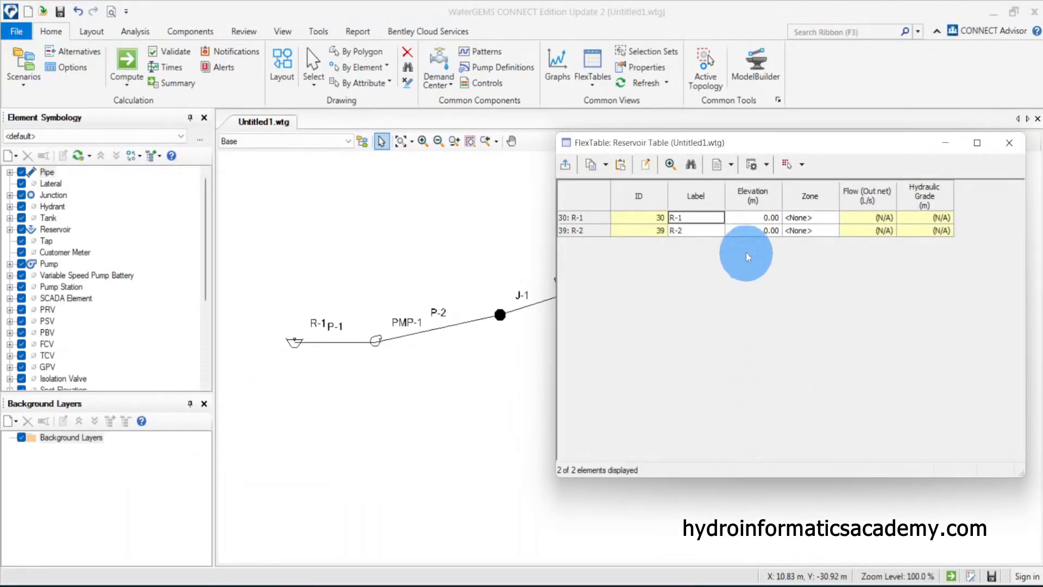
# Set reservoir R-1's elevation to 98 m
pyautogui.write('98')
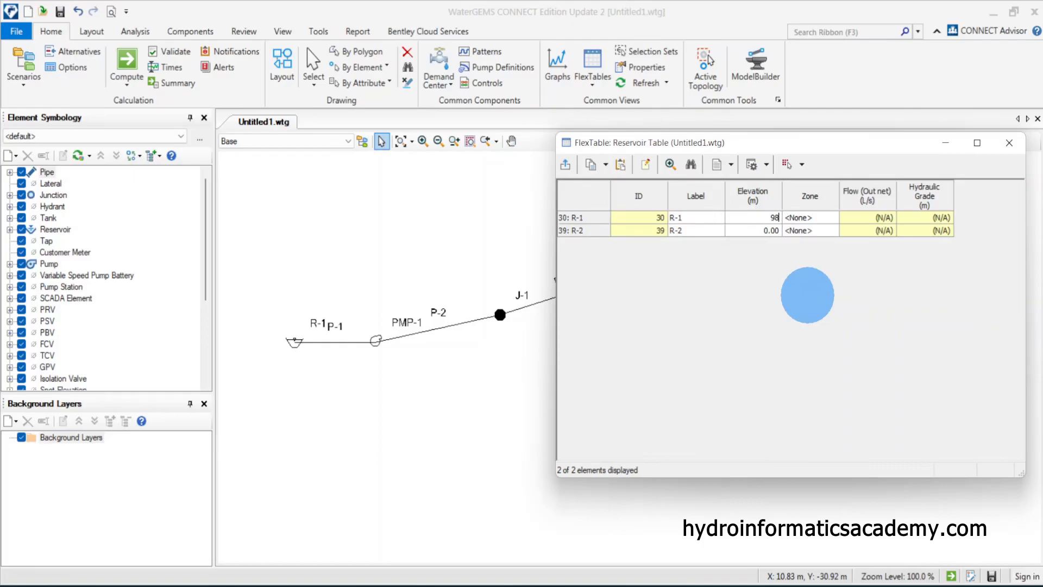
pyautogui.click(767, 231)
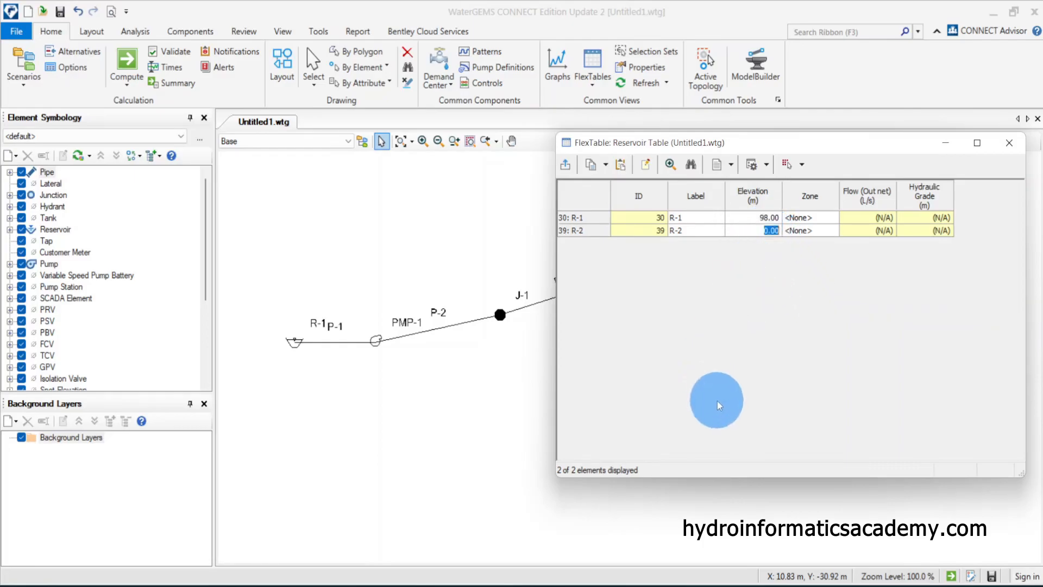
# Check the sketch, set reservoir R-2's elevation to 150 m, and close the Reservoir FlexTable
pyautogui.moveTo(703, 585)
pyautogui.moveTo(611, 585)
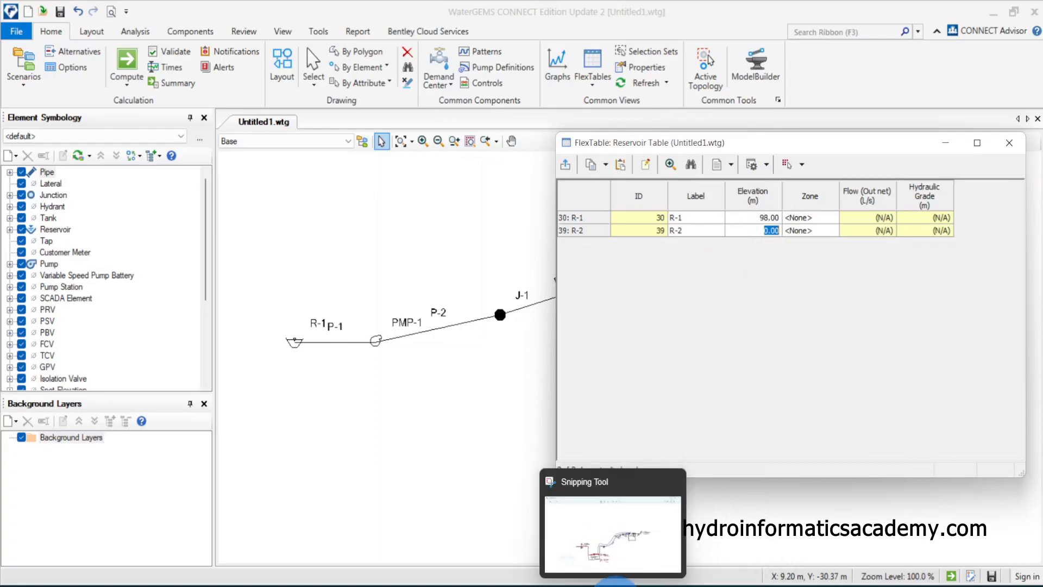
pyautogui.click(630, 543)
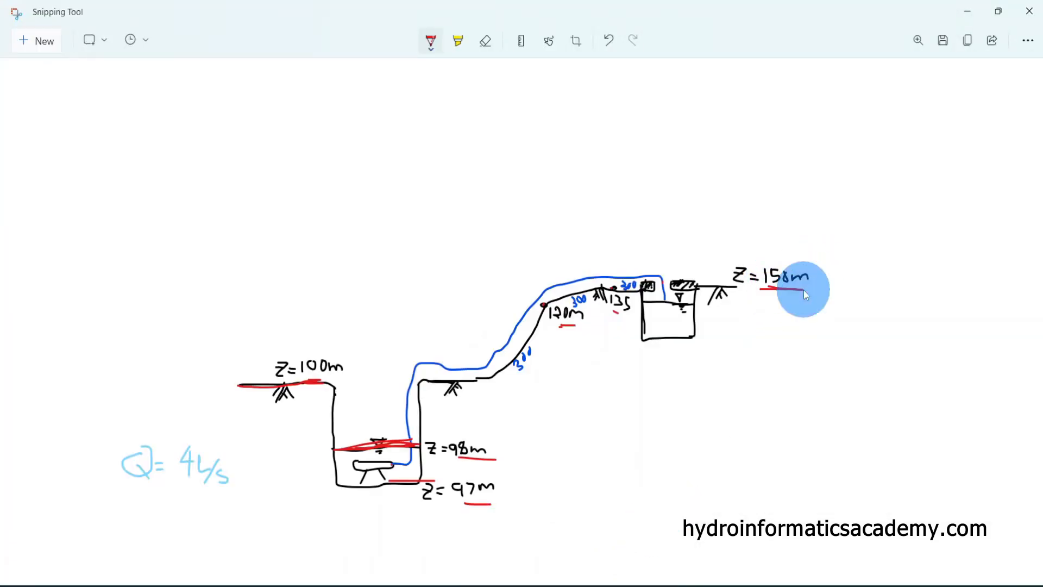
pyautogui.moveTo(755, 585)
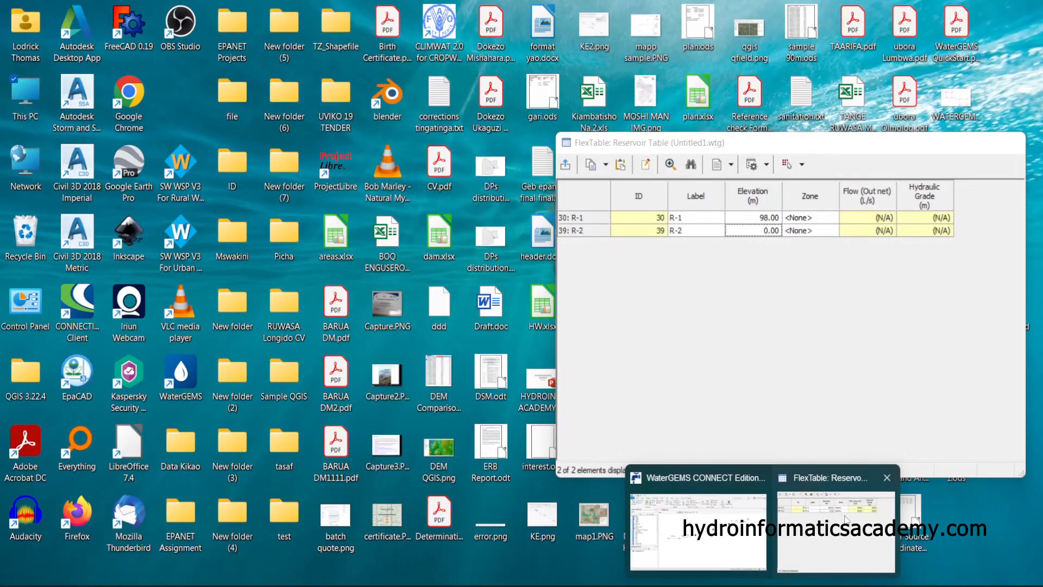
pyautogui.click(839, 521)
pyautogui.write('150')
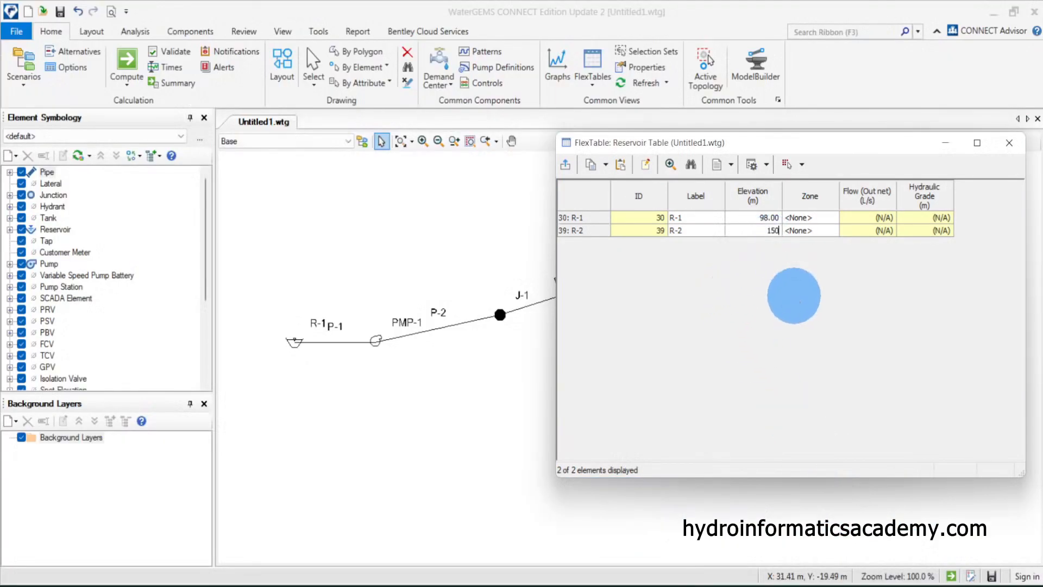
pyautogui.click(1010, 142)
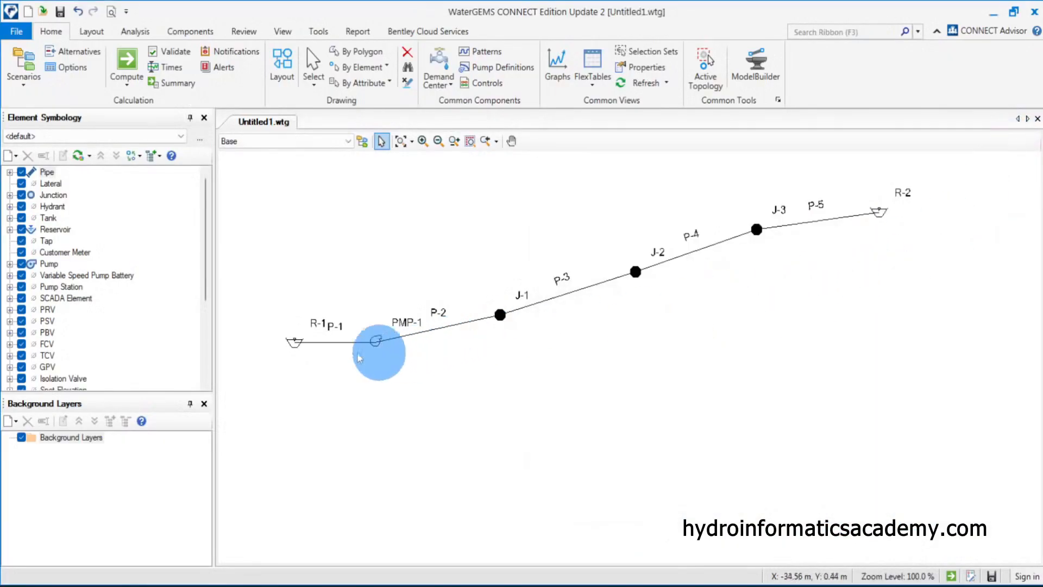
# Open reservoir R-1's properties to inspect its elevation, then close them
pyautogui.doubleClick(300, 345)
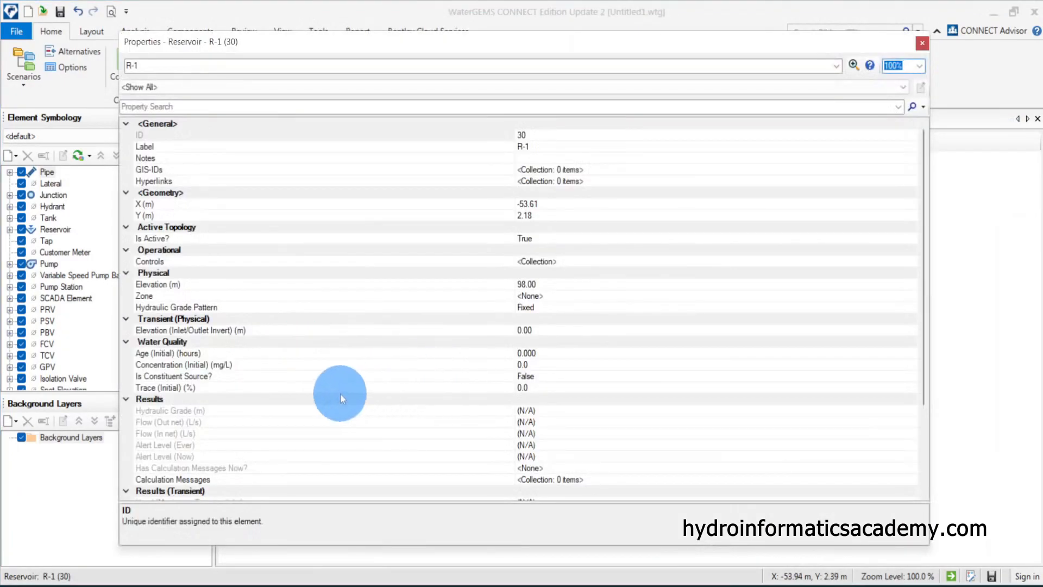
pyautogui.click(155, 284)
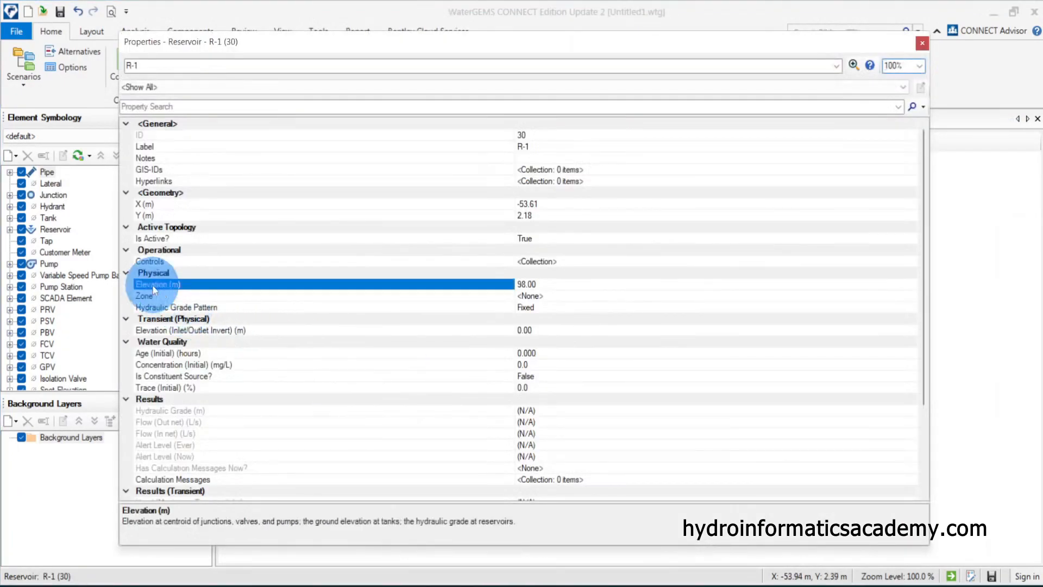
pyautogui.click(591, 281)
pyautogui.click(917, 48)
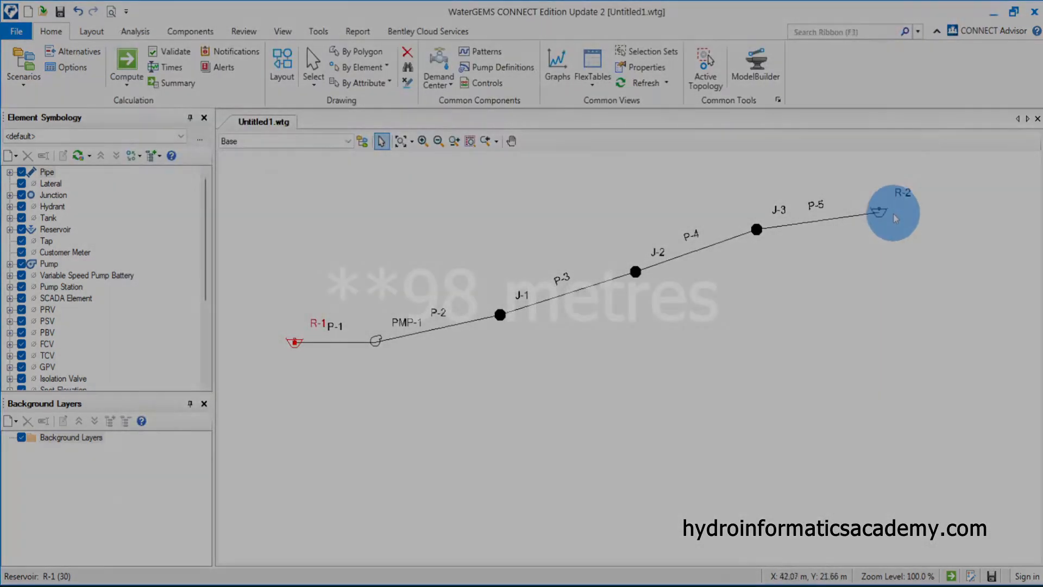
# Open reservoir R-2's properties to check its elevation, then close them
pyautogui.doubleClick(880, 212)
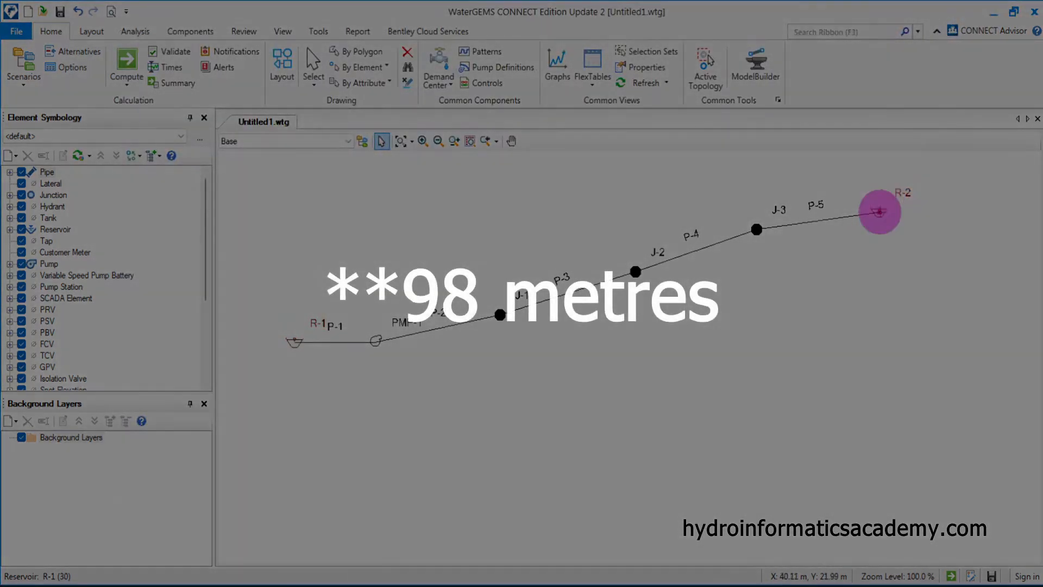
pyautogui.click(179, 284)
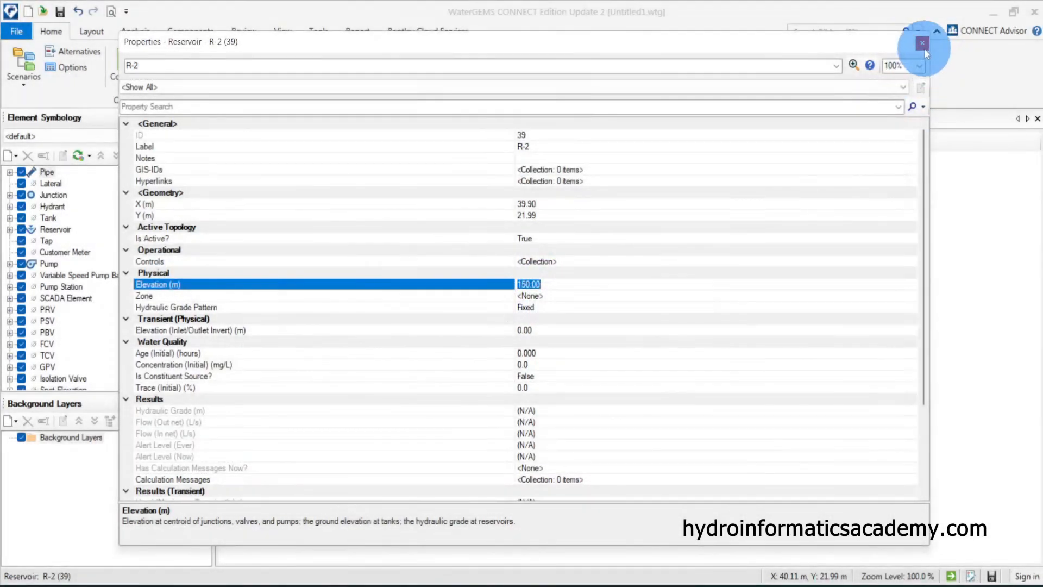
pyautogui.click(923, 44)
# Open pump PMP-1's properties and inspect its physical fields
pyautogui.click(660, 429)
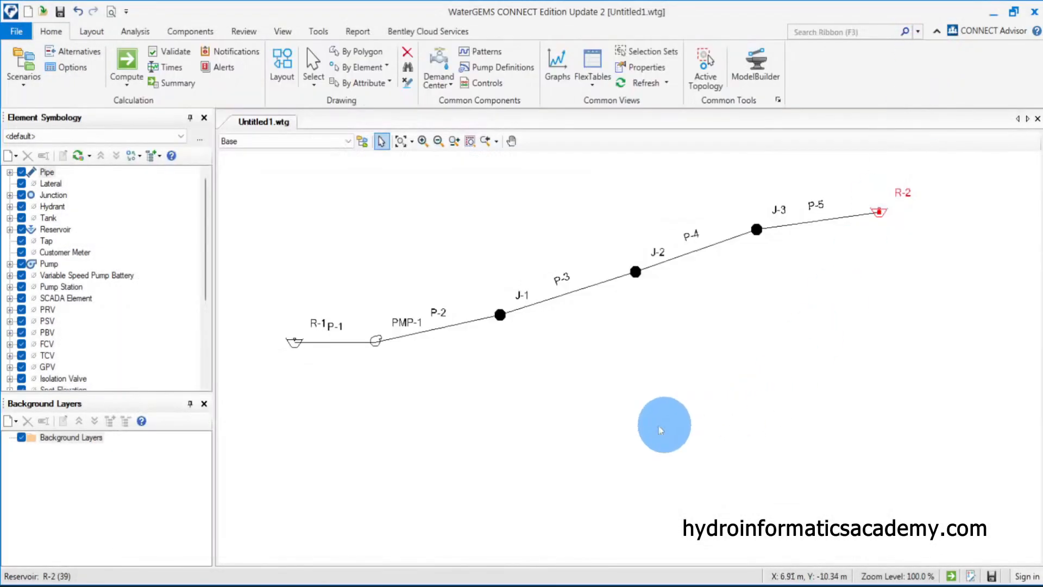
pyautogui.doubleClick(376, 342)
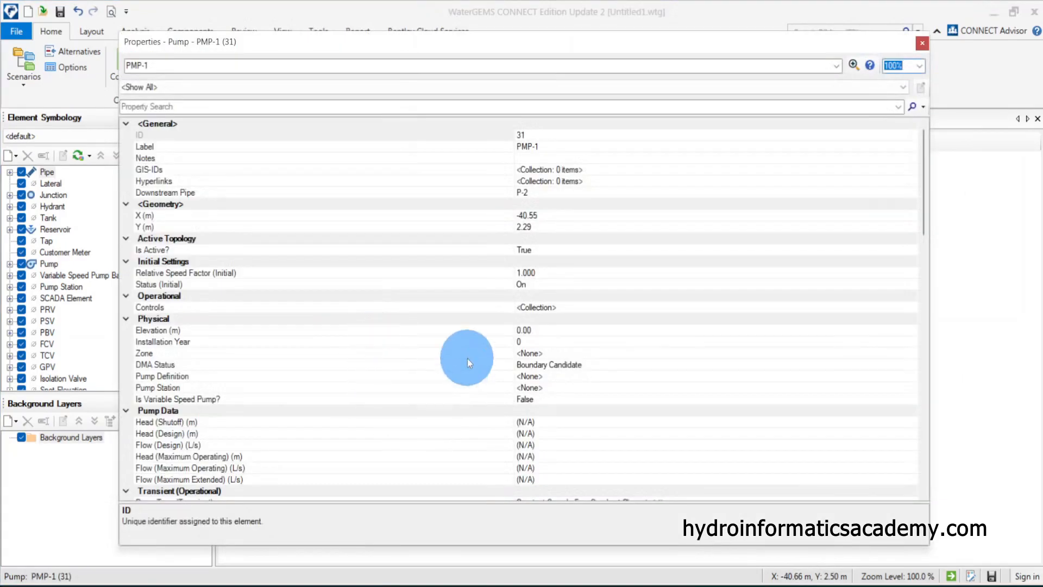
pyautogui.click(170, 354)
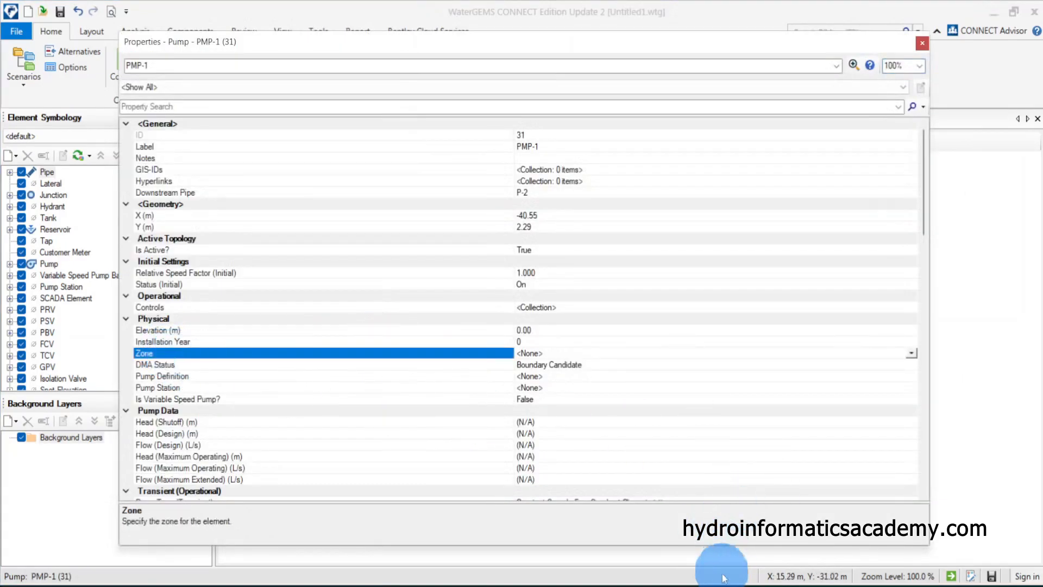
# Switch to the sketch, mark the pump at the 97 m level with the pen, and return to the model
pyautogui.click(604, 513)
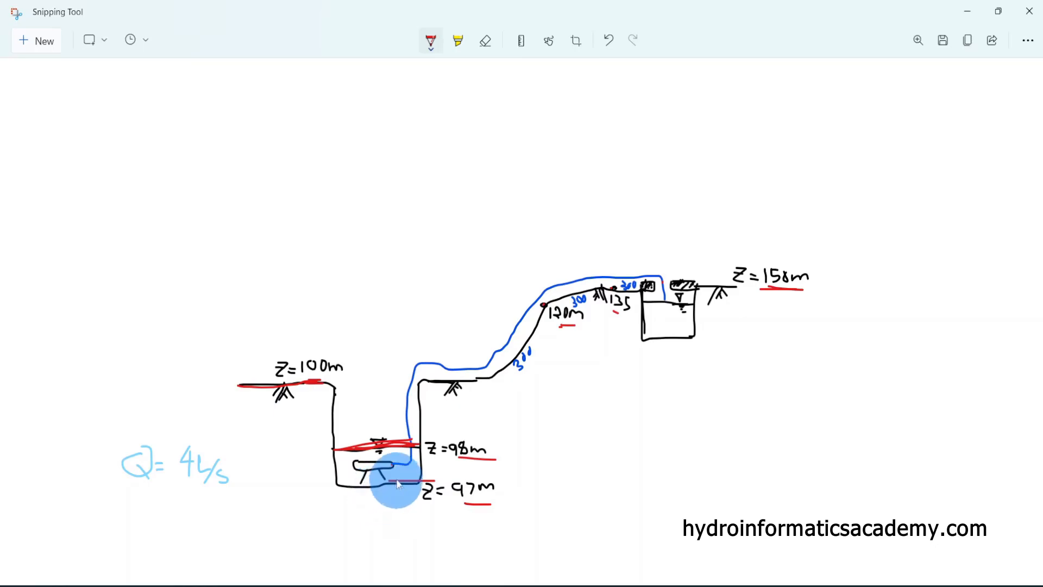
pyautogui.moveTo(357, 449); pyautogui.dragTo(392, 448)
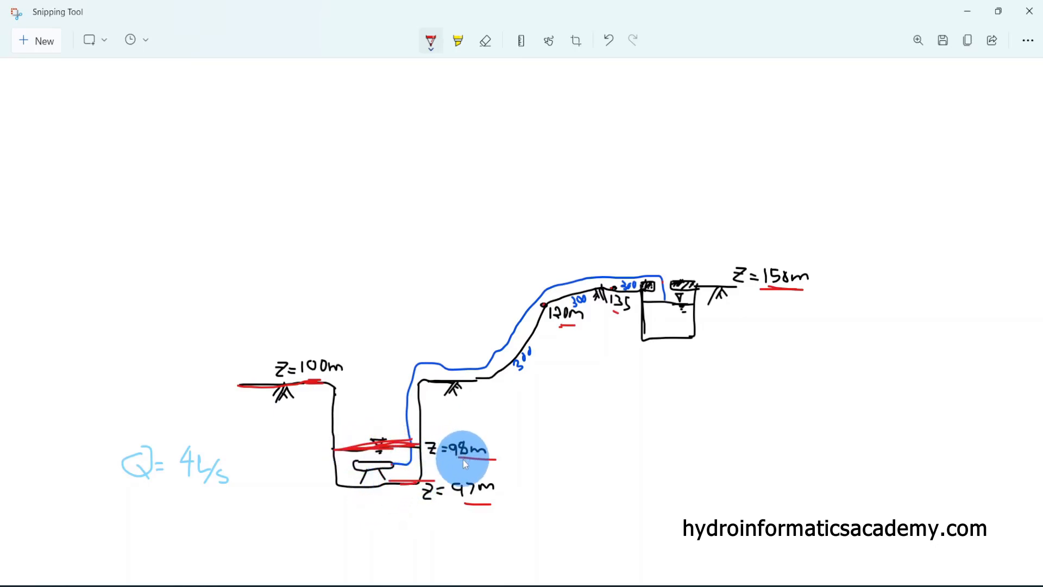
pyautogui.click(967, 13)
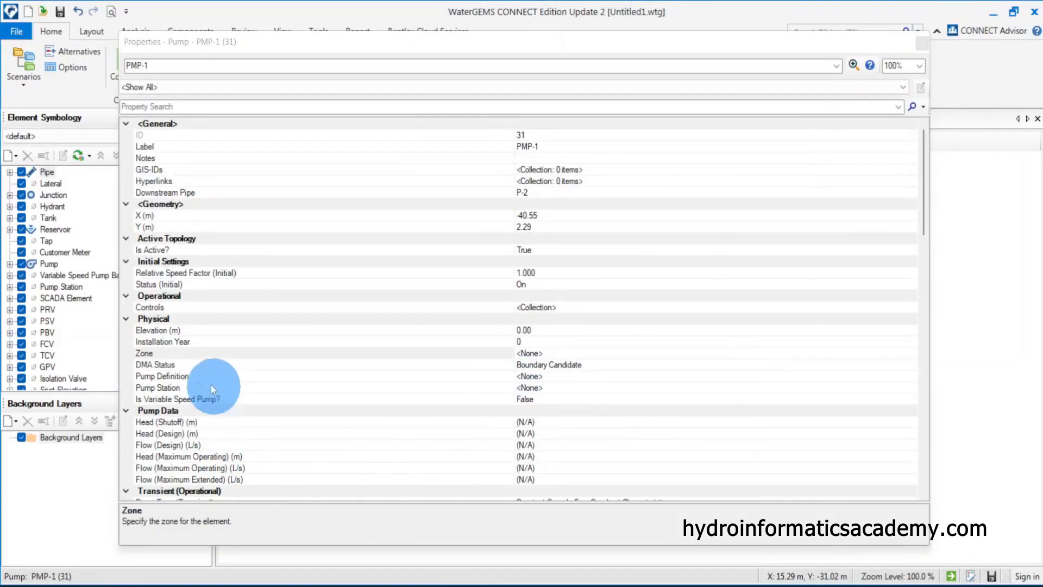
# Select the pump's elevation field, then close the pump properties
pyautogui.click(144, 364)
pyautogui.click(163, 329)
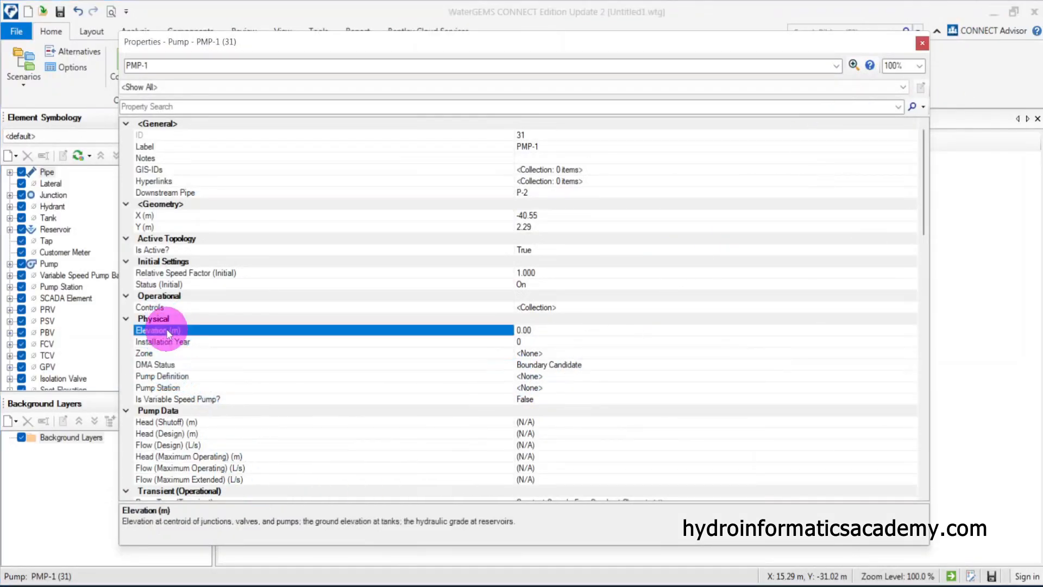
pyautogui.click(537, 331)
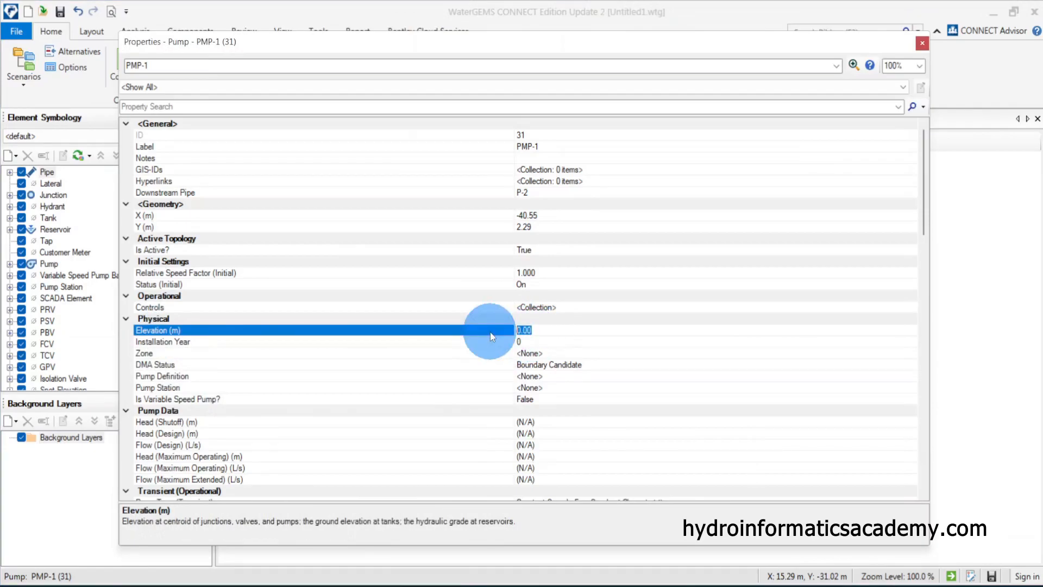
pyautogui.click(932, 48)
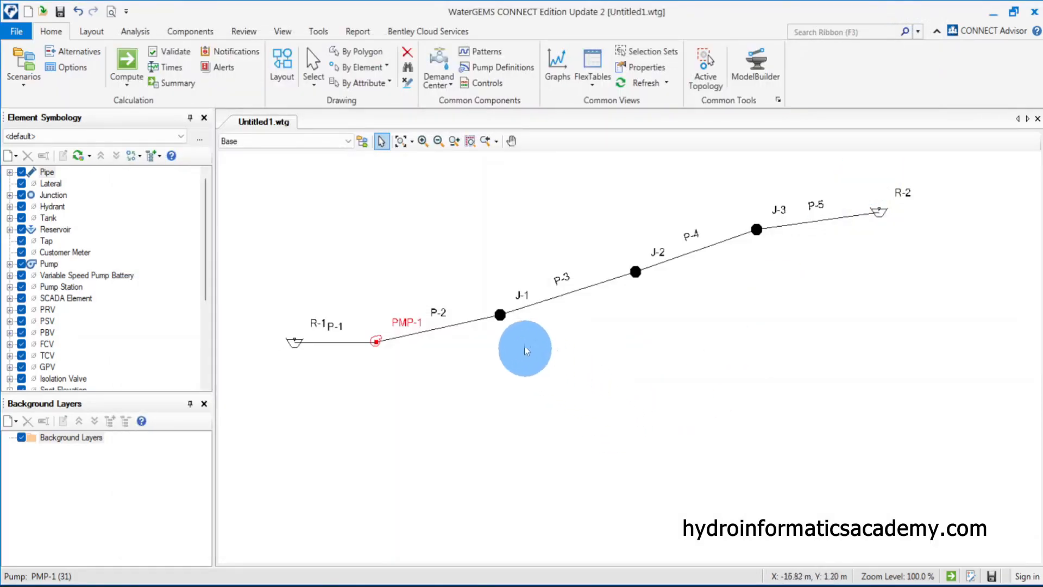
# Open junction J-1's properties to check its elevation, then close them
pyautogui.doubleClick(500, 315)
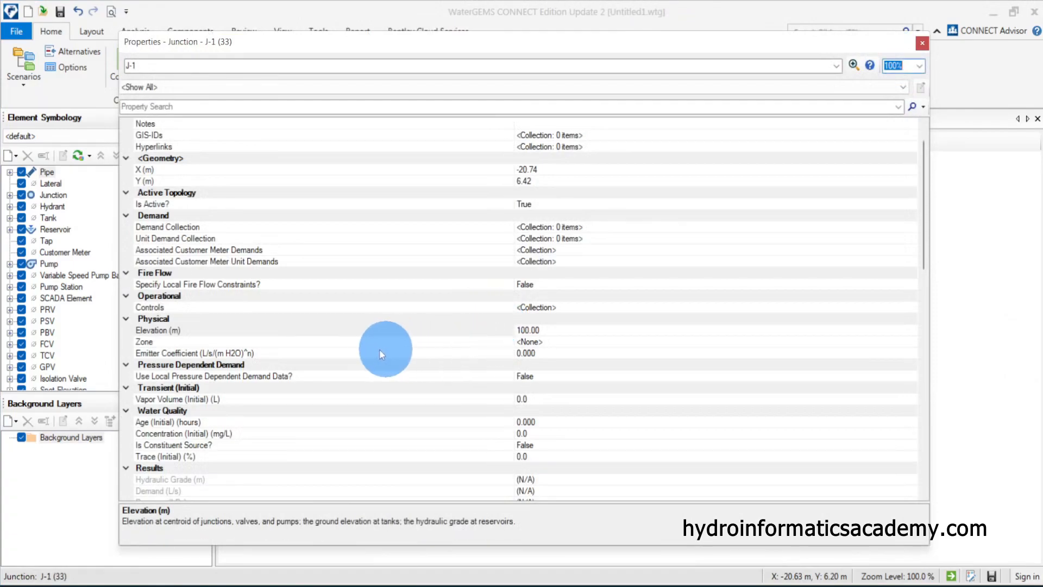
pyautogui.click(144, 341)
pyautogui.click(922, 43)
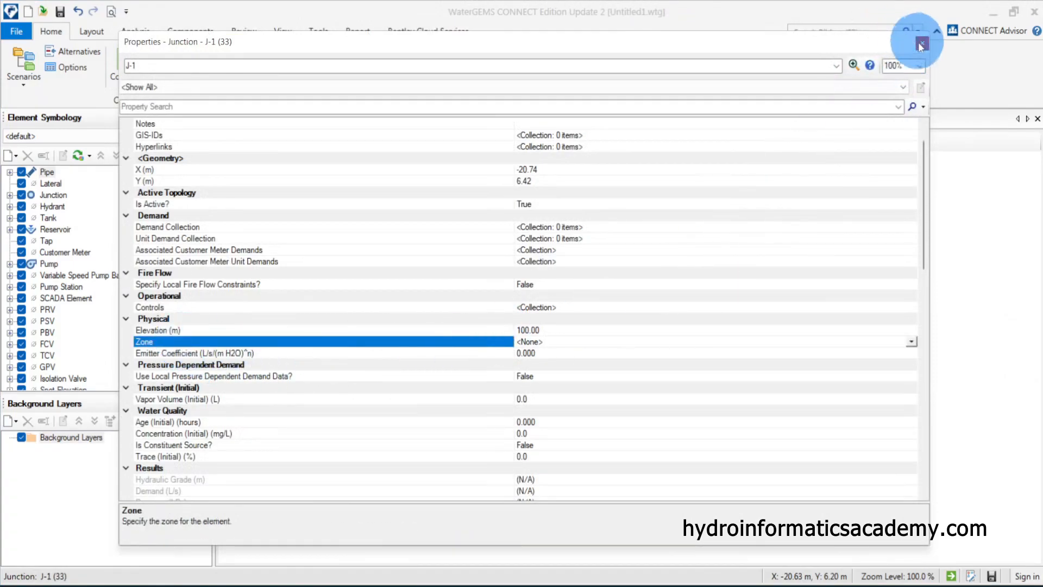
# Check junction J-3's elevation against the 135 m value on the sketch
pyautogui.doubleClick(757, 230)
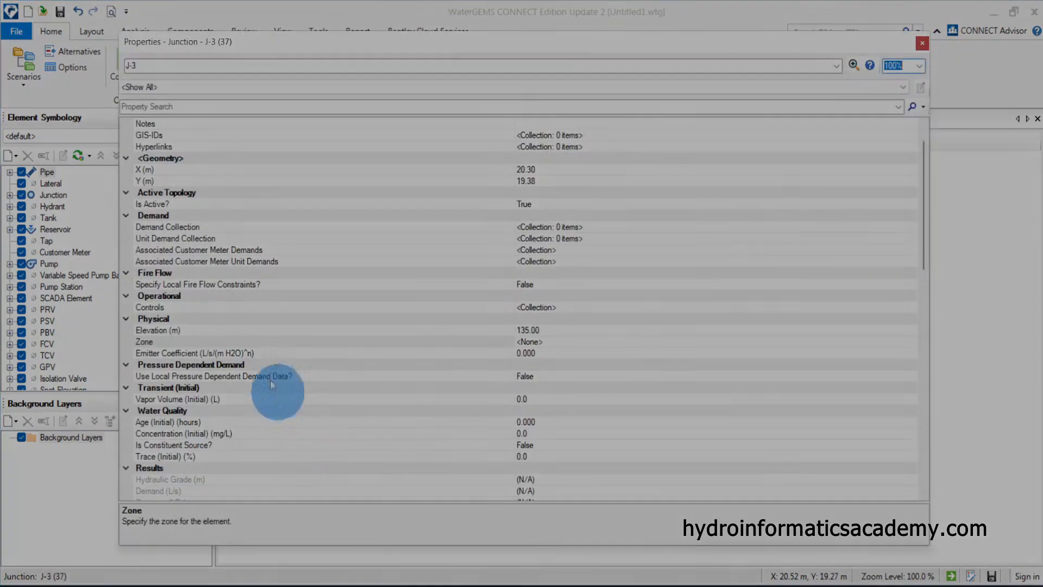
pyautogui.click(237, 341)
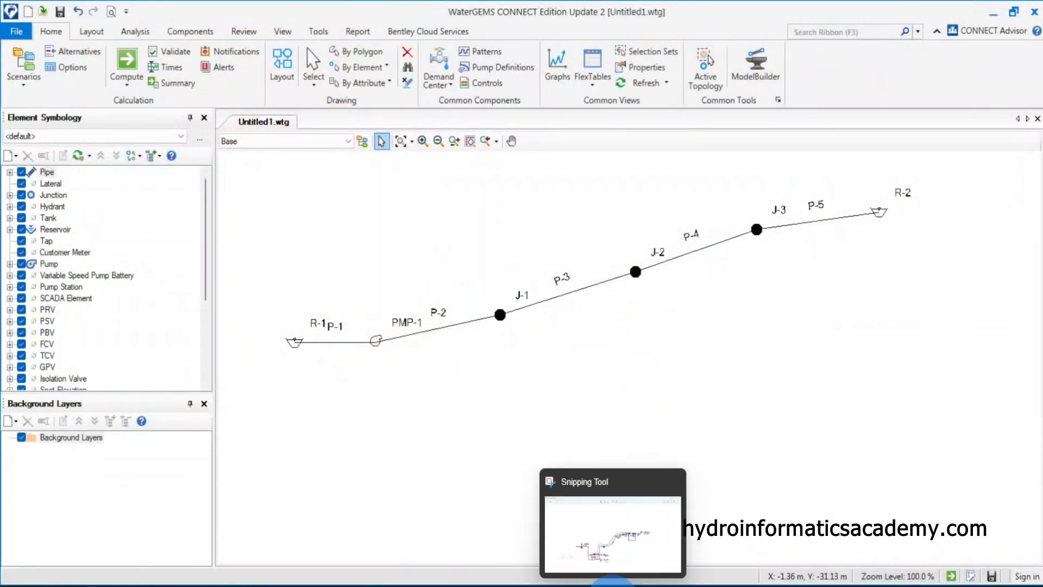
pyautogui.click(612, 582)
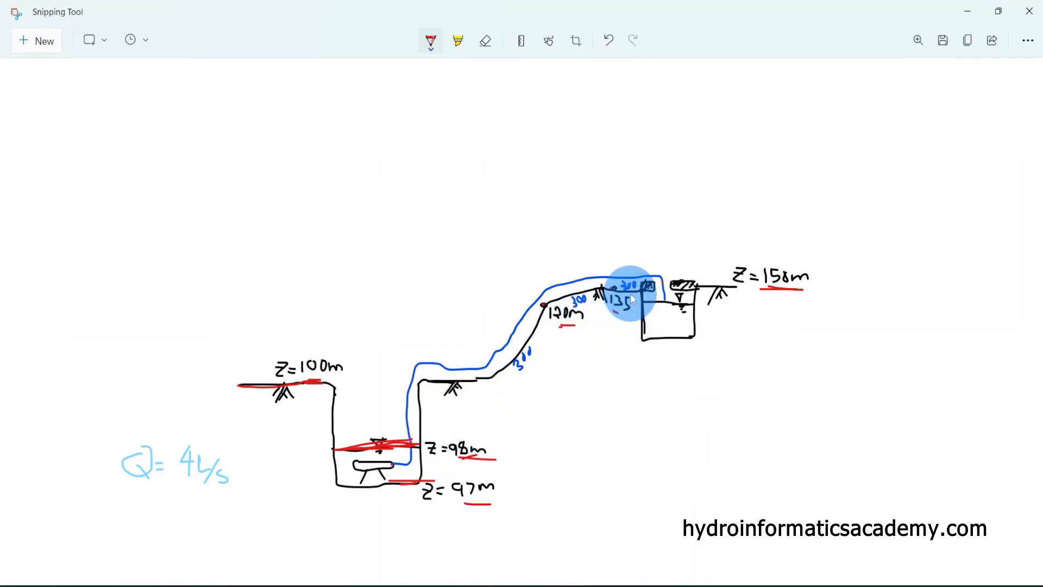
pyautogui.click(394, 466)
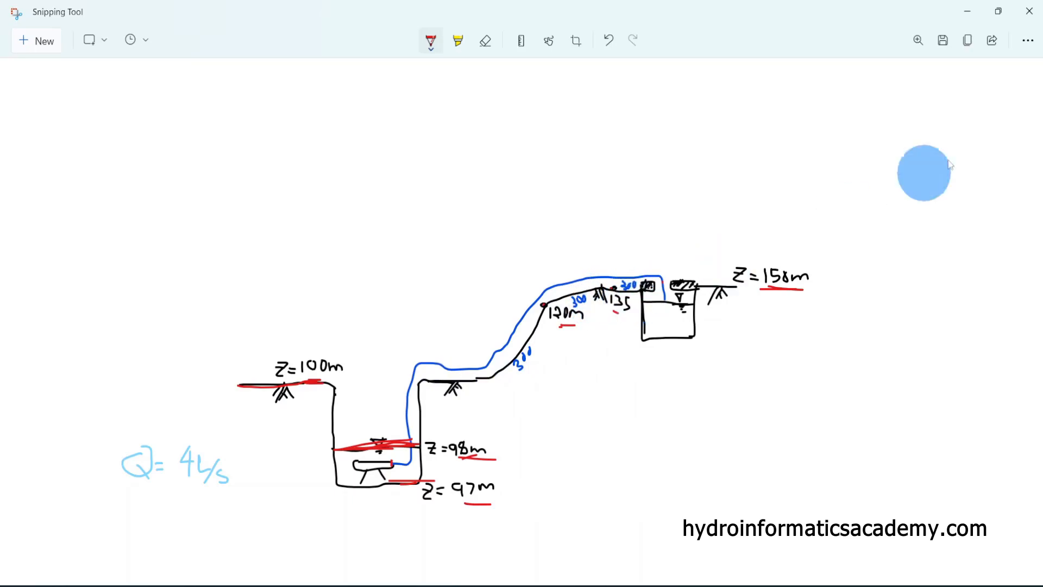
pyautogui.click(967, 12)
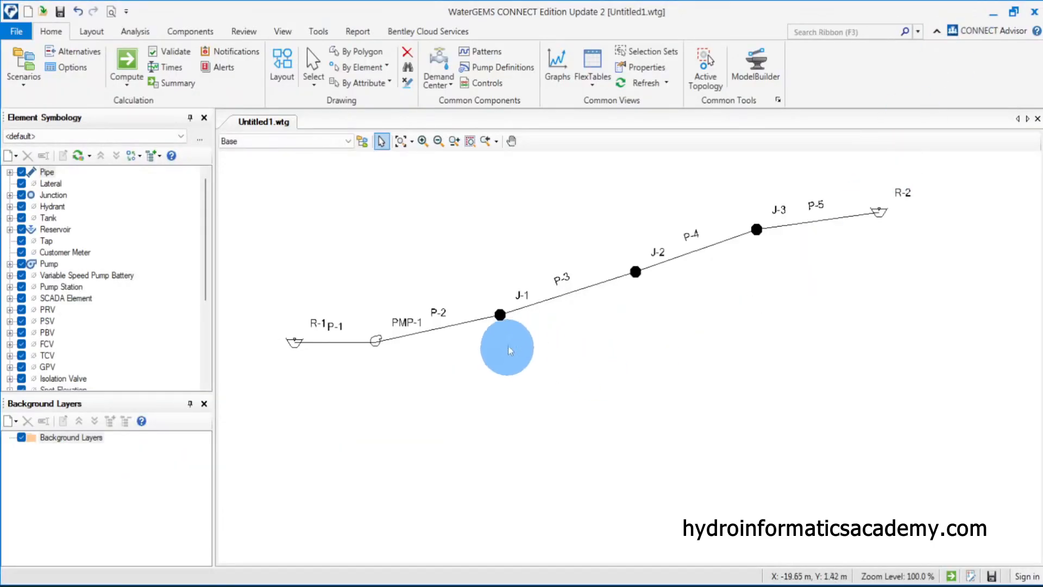
# Inspect pipe P-2's properties, then open the Pipe FlexTable and enlarge it
pyautogui.doubleClick(423, 334)
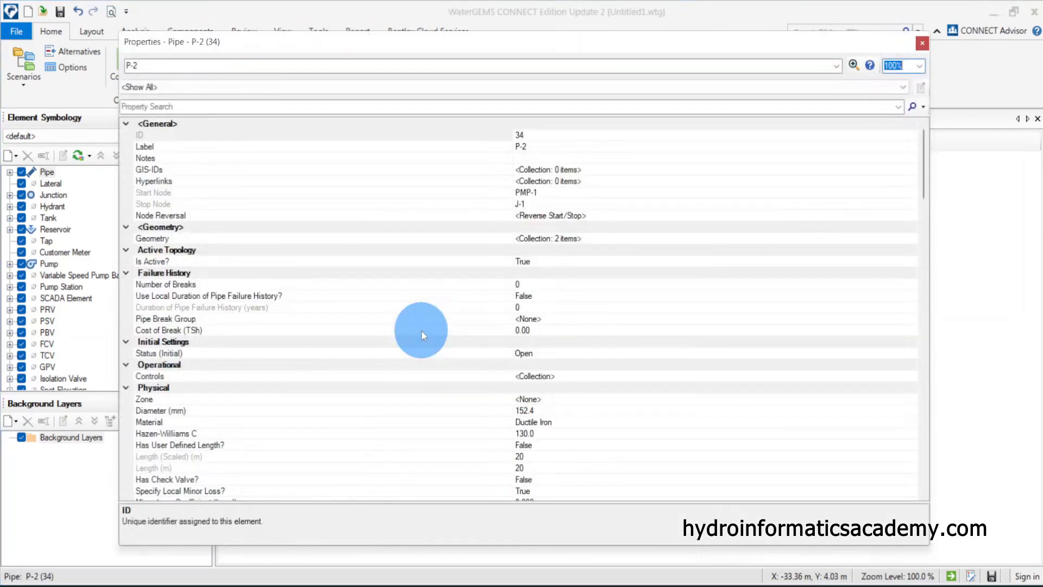
pyautogui.click(922, 43)
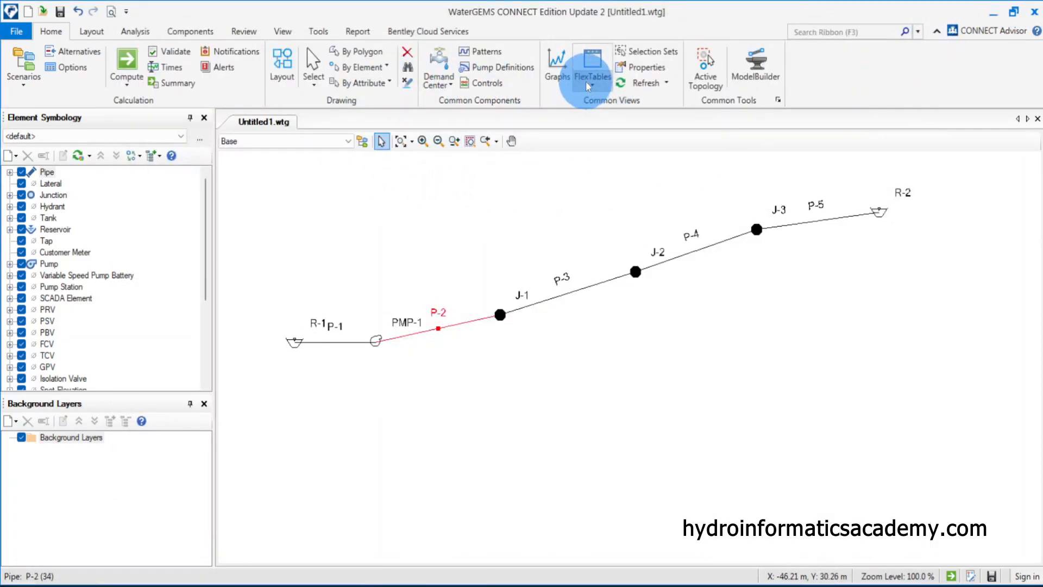
pyautogui.click(593, 68)
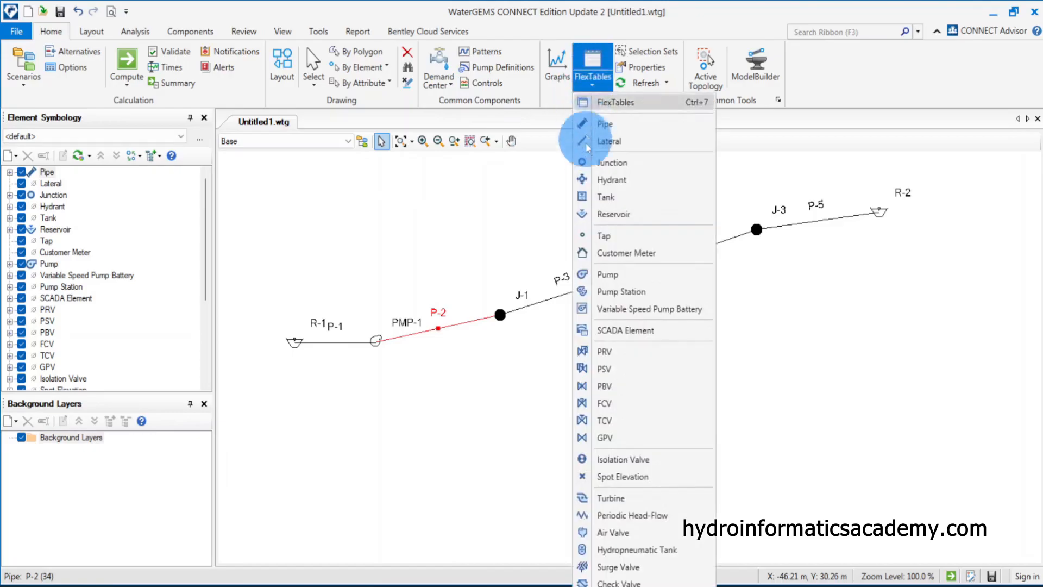
pyautogui.click(654, 123)
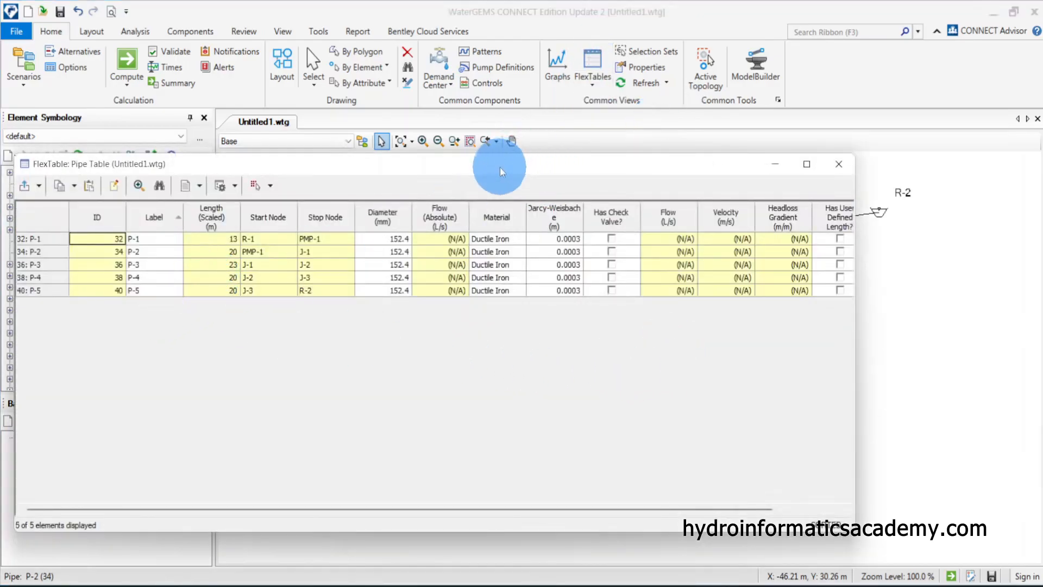
pyautogui.moveTo(500, 168); pyautogui.dragTo(546, 152)
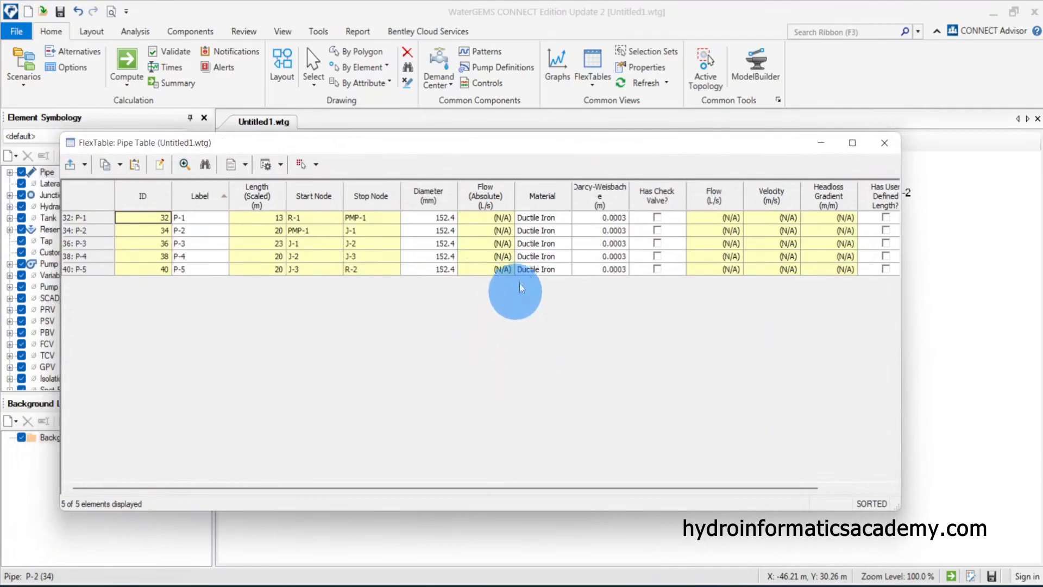
pyautogui.moveTo(641, 486); pyautogui.dragTo(741, 487)
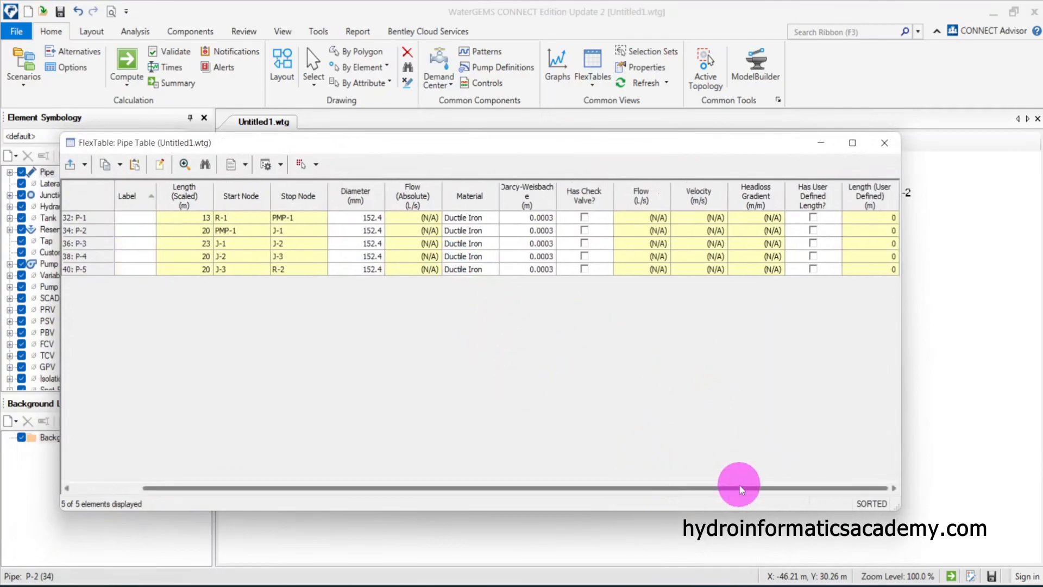
# Enable Has User Defined Length for all five pipes in the Pipe FlexTable
pyautogui.click(876, 228)
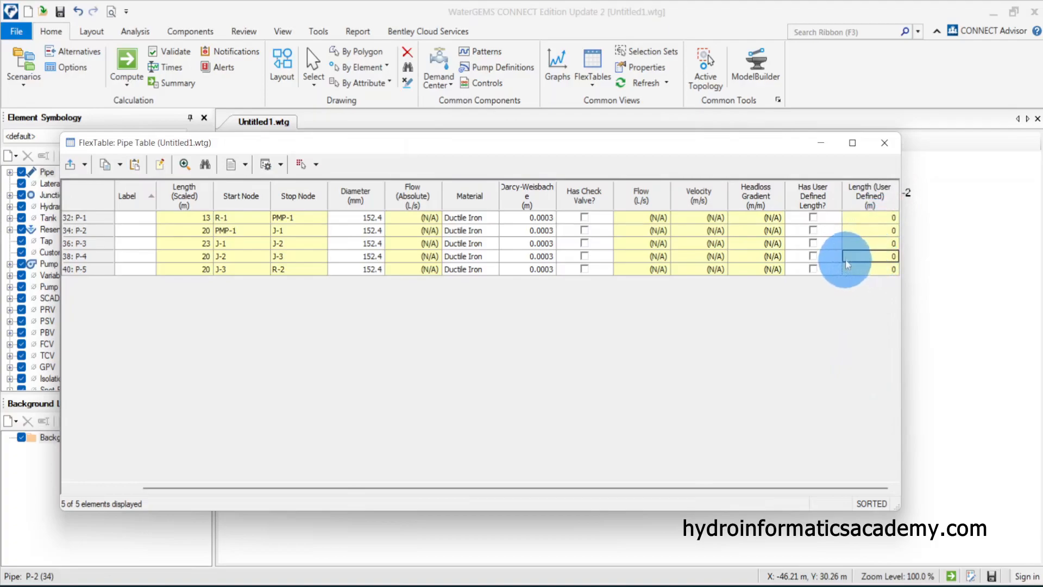
pyautogui.click(814, 218)
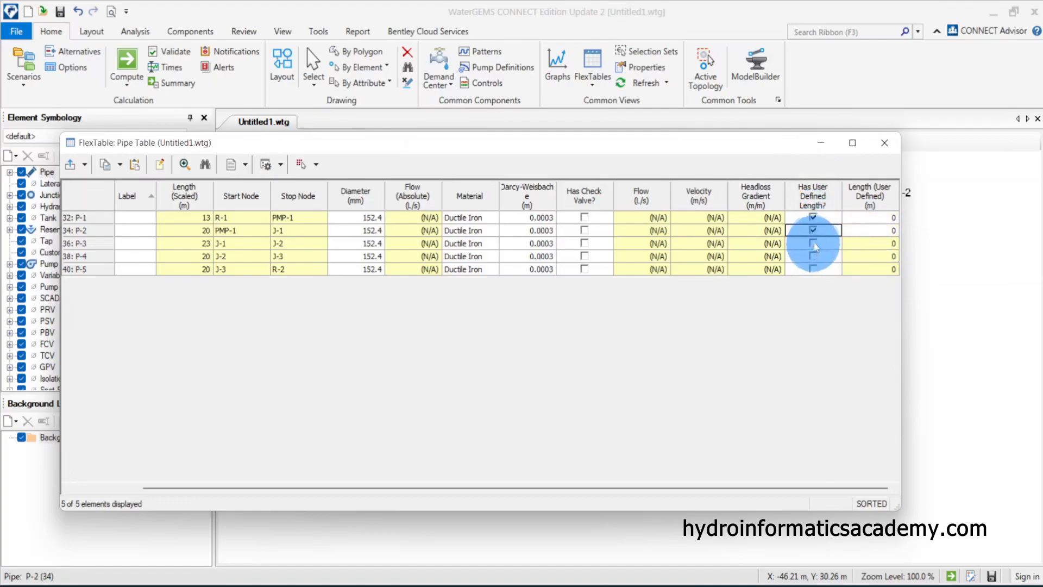
pyautogui.click(814, 242)
pyautogui.click(814, 255)
pyautogui.click(813, 269)
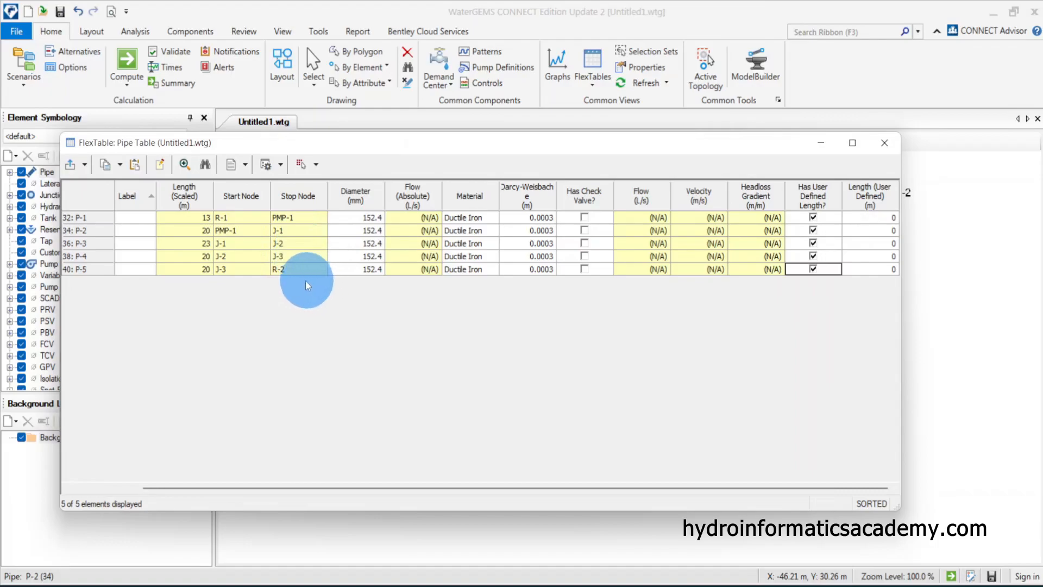
# Set pipe P-2's user-defined length to 300 m
pyautogui.moveTo(241, 485)
pyautogui.mouseDown()
pyautogui.moveTo(172, 485)
pyautogui.moveTo(226, 487)
pyautogui.mouseUp()
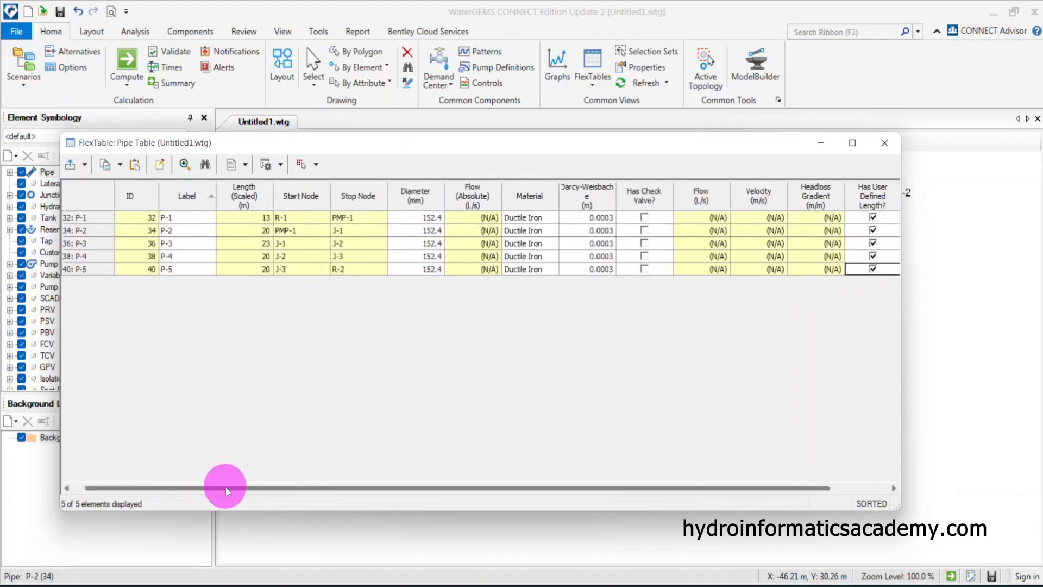
pyautogui.click(190, 233)
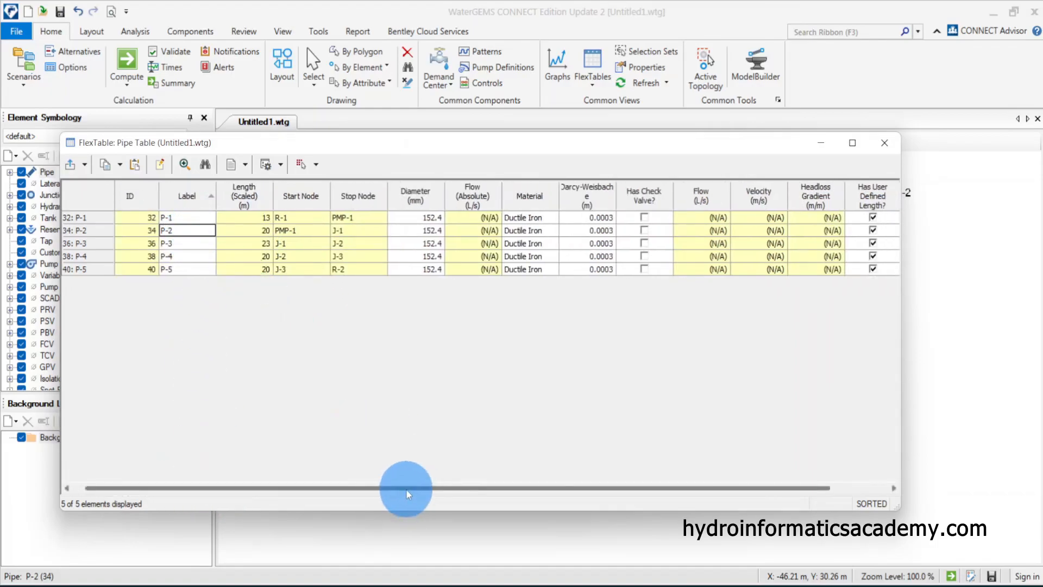
pyautogui.moveTo(409, 487); pyautogui.dragTo(423, 487)
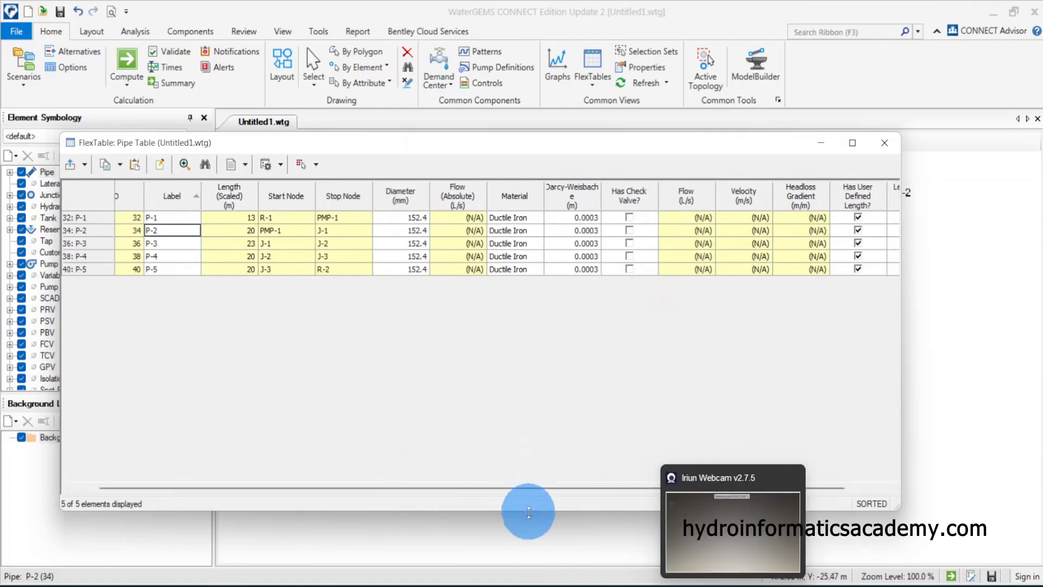
pyautogui.moveTo(507, 490); pyautogui.dragTo(581, 488)
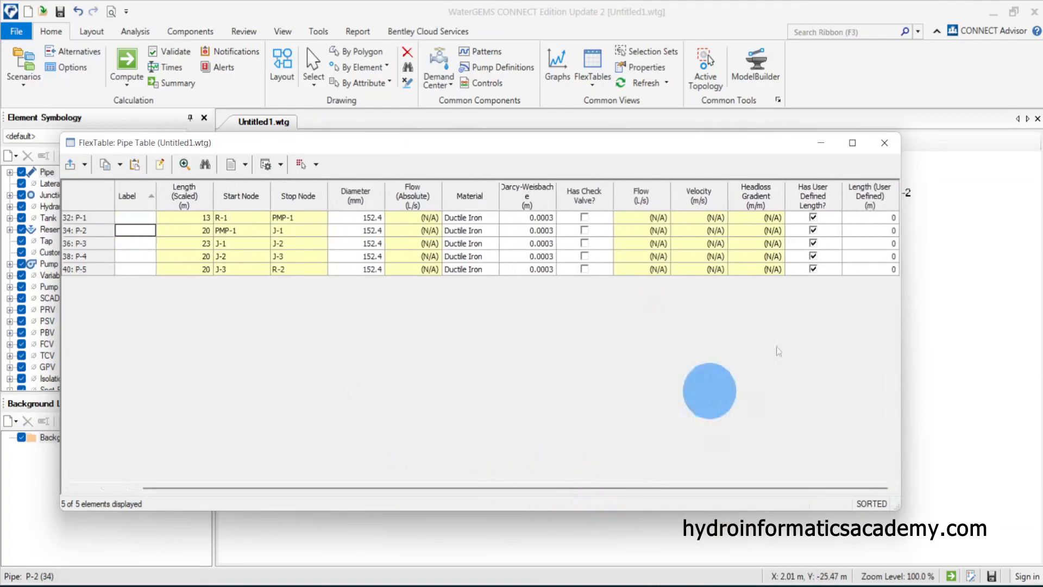
pyautogui.click(871, 230)
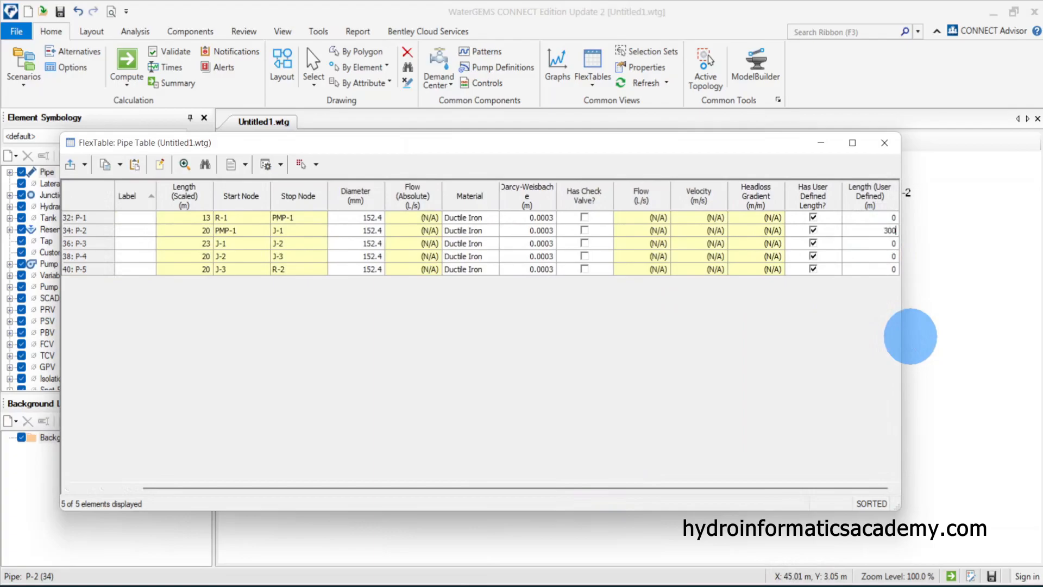
pyautogui.moveTo(484, 489); pyautogui.dragTo(389, 493)
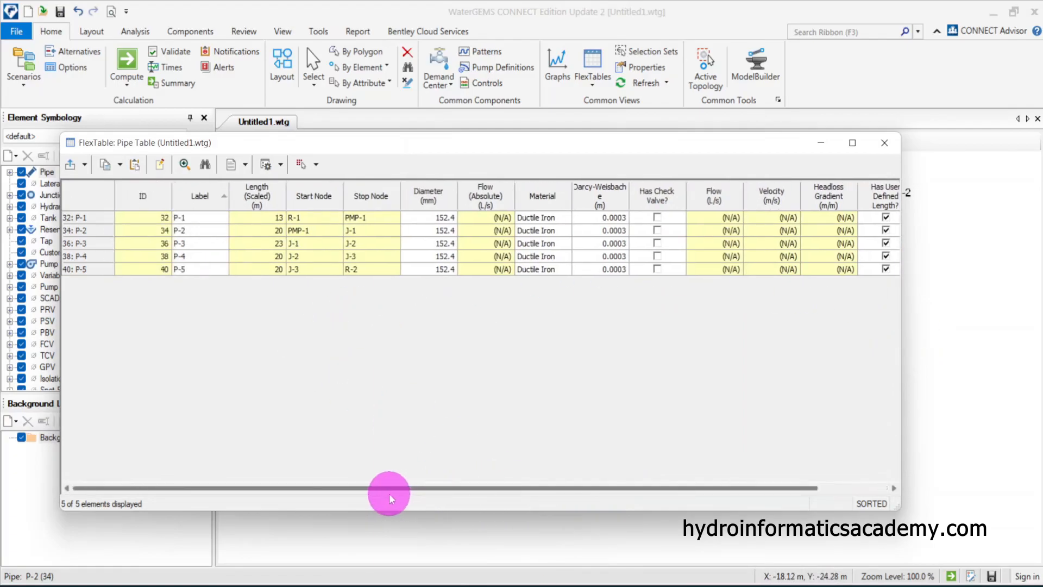
pyautogui.click(187, 229)
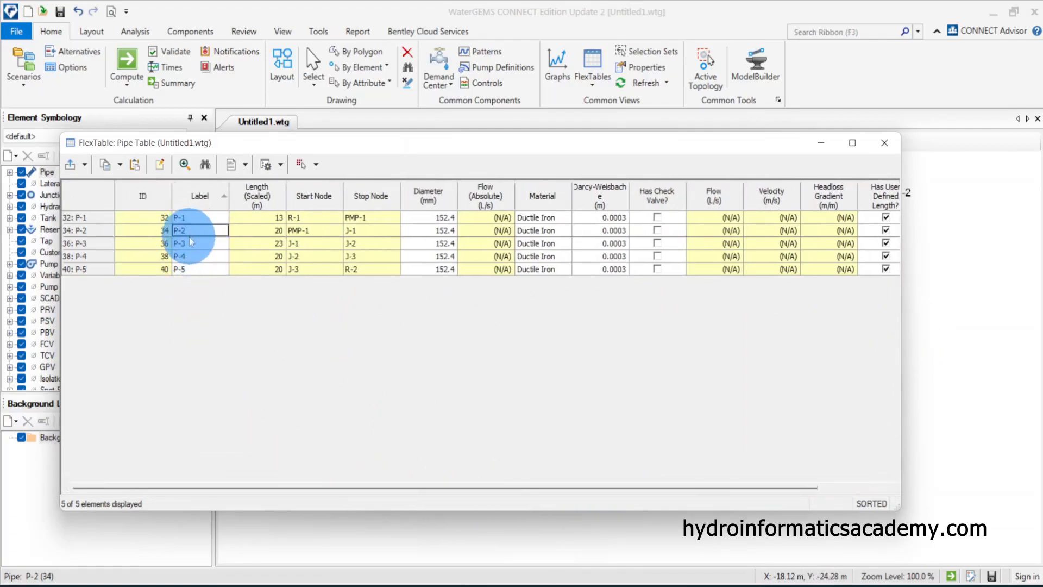
pyautogui.click(190, 269)
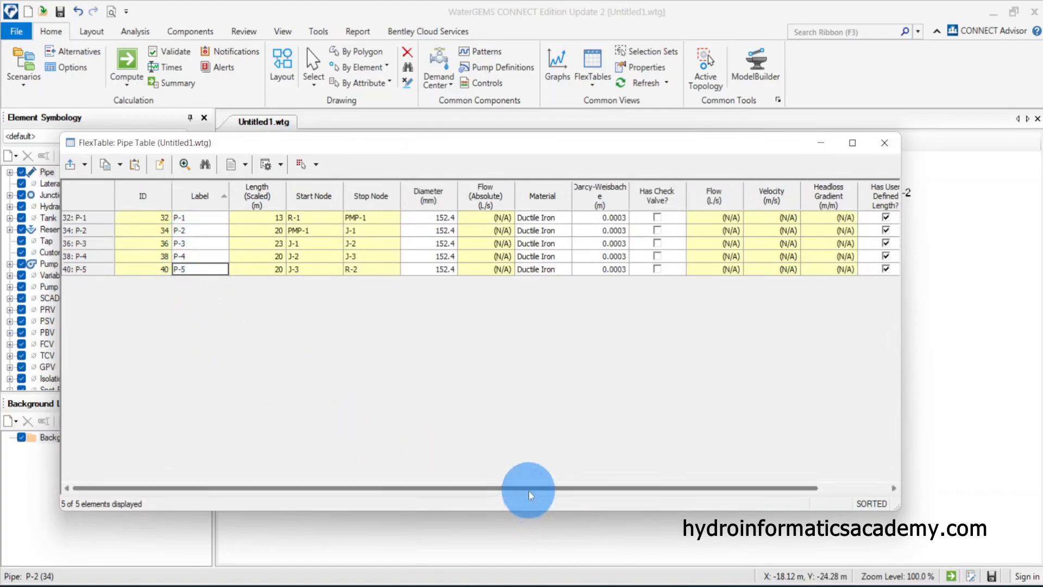
# Set the user-defined lengths of pipes P-3, P-4 and P-5 to 300 m and close the Pipe FlexTable
pyautogui.moveTo(529, 489); pyautogui.dragTo(698, 487)
pyautogui.click(889, 243)
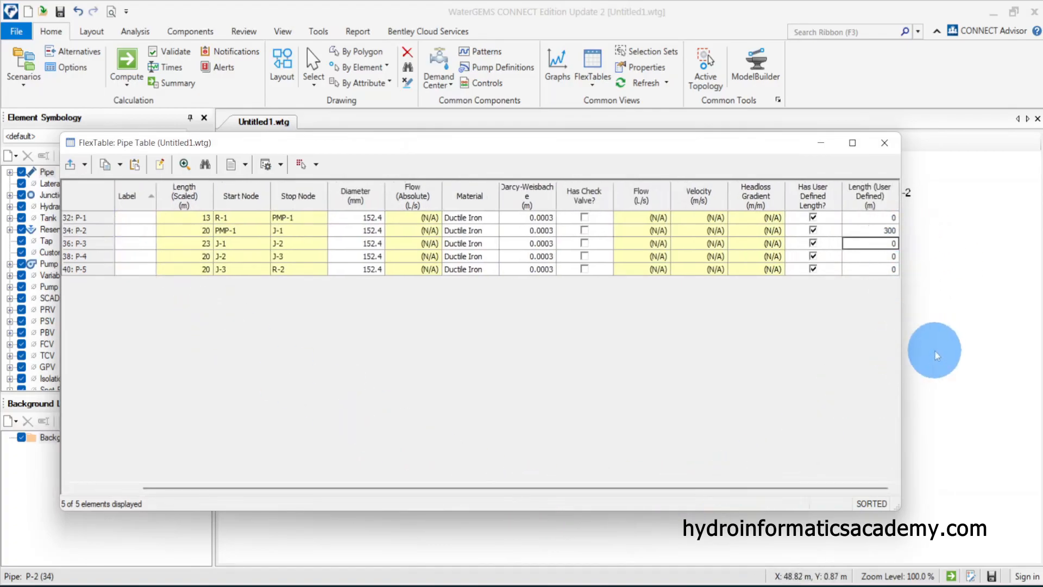
pyautogui.write('300300')
pyautogui.click(875, 231)
pyautogui.click(872, 257)
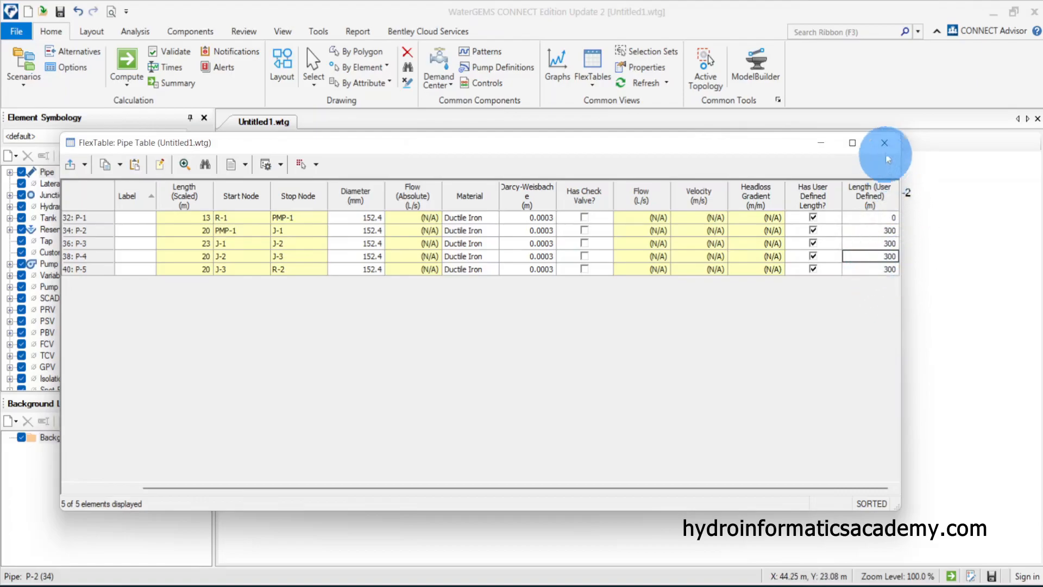
pyautogui.moveTo(884, 151); pyautogui.dragTo(912, 140)
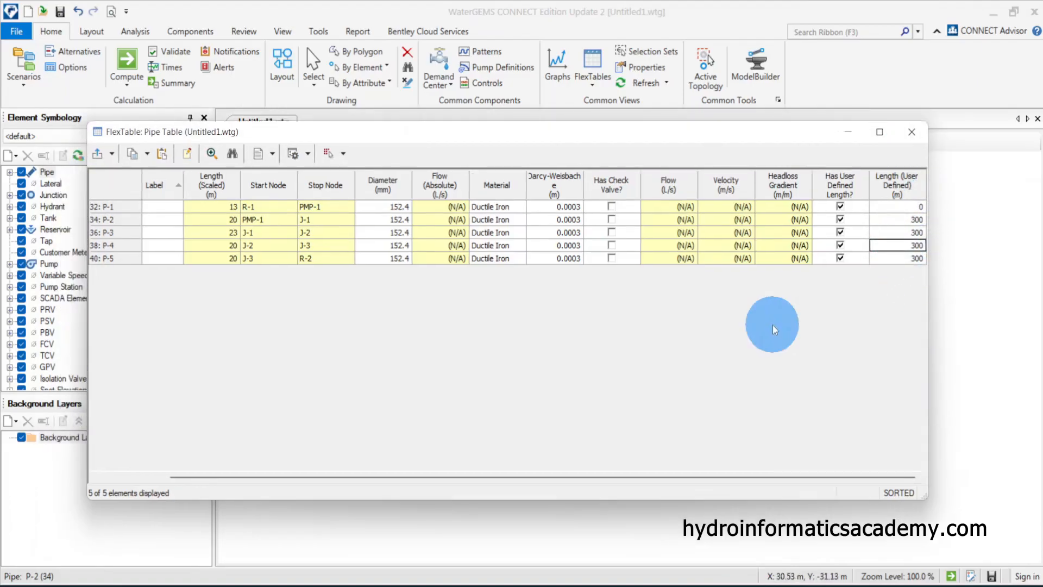
pyautogui.click(911, 132)
# Inspect pipe P-5's properties to check its user-defined and effective length
pyautogui.doubleClick(829, 222)
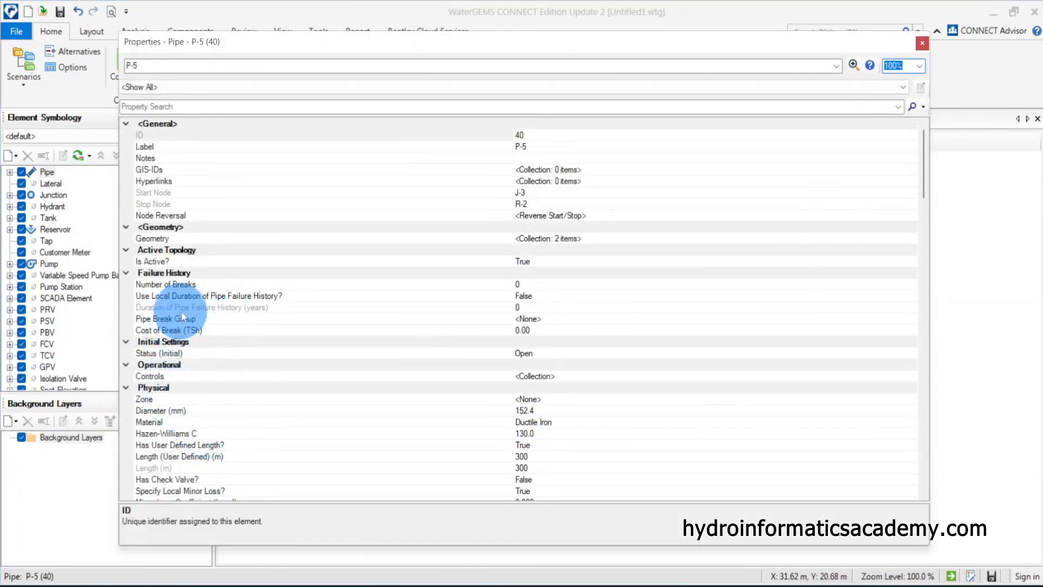
pyautogui.scroll(-3, 217, 353)
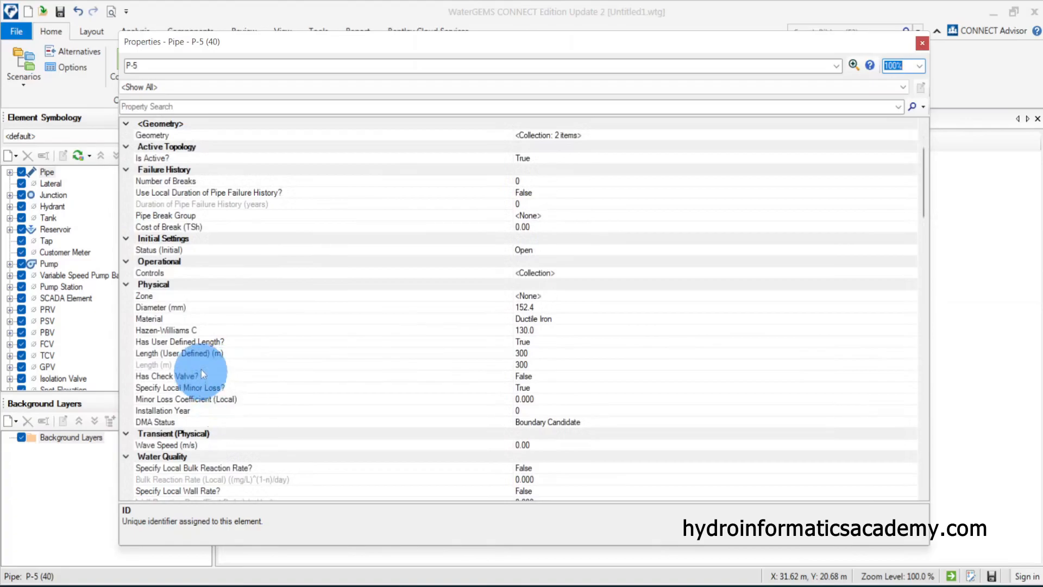
pyautogui.click(208, 344)
pyautogui.click(239, 364)
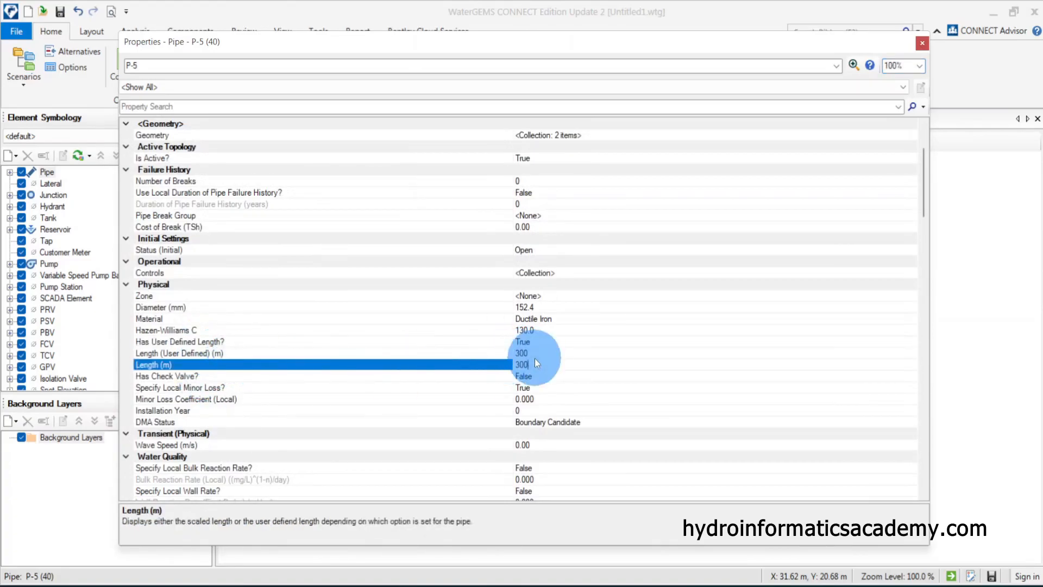
pyautogui.click(479, 353)
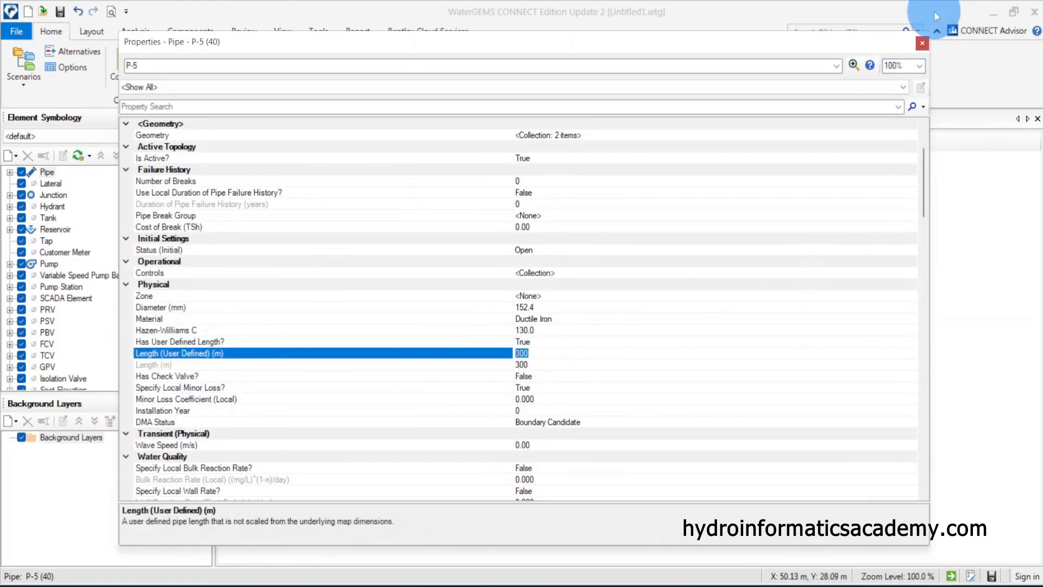
pyautogui.click(922, 42)
# Inspect pipe P-2's properties to check its user-defined and effective length
pyautogui.doubleClick(470, 319)
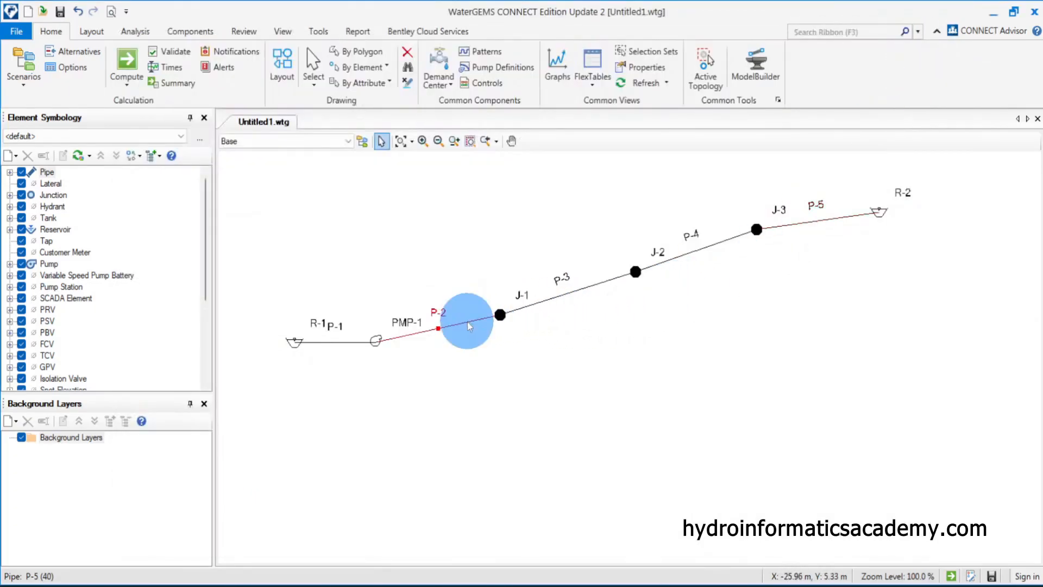
pyautogui.click(192, 409)
pyautogui.scroll(-5, 201, 401)
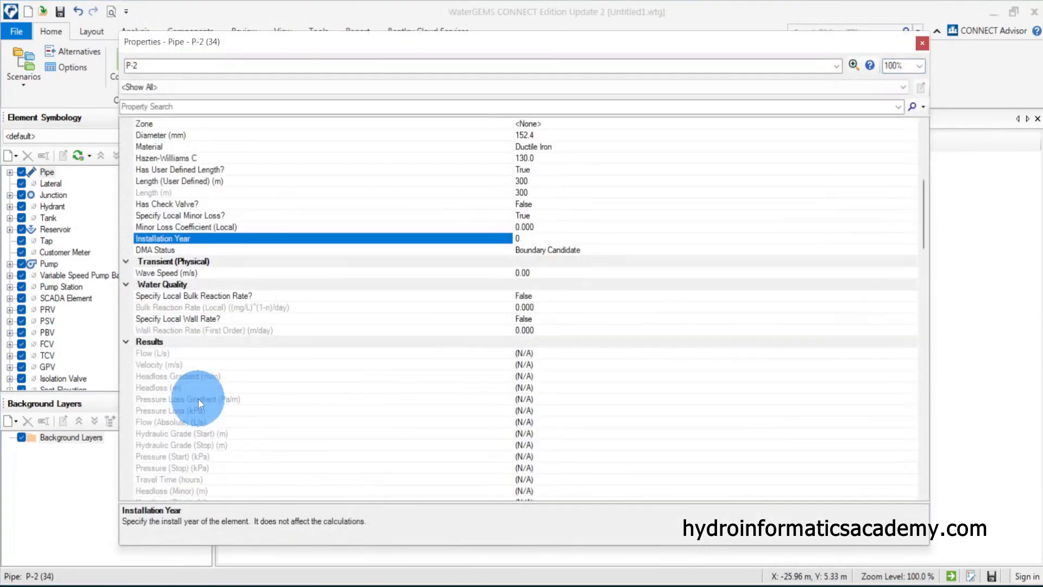
pyautogui.scroll(3, 217, 326)
pyautogui.click(199, 283)
pyautogui.click(521, 284)
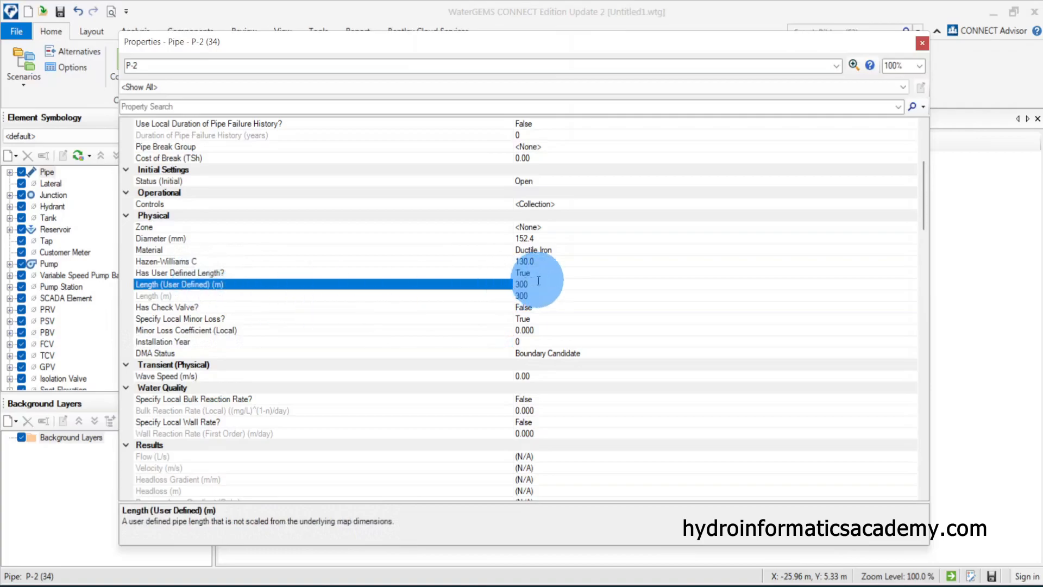
pyautogui.click(921, 43)
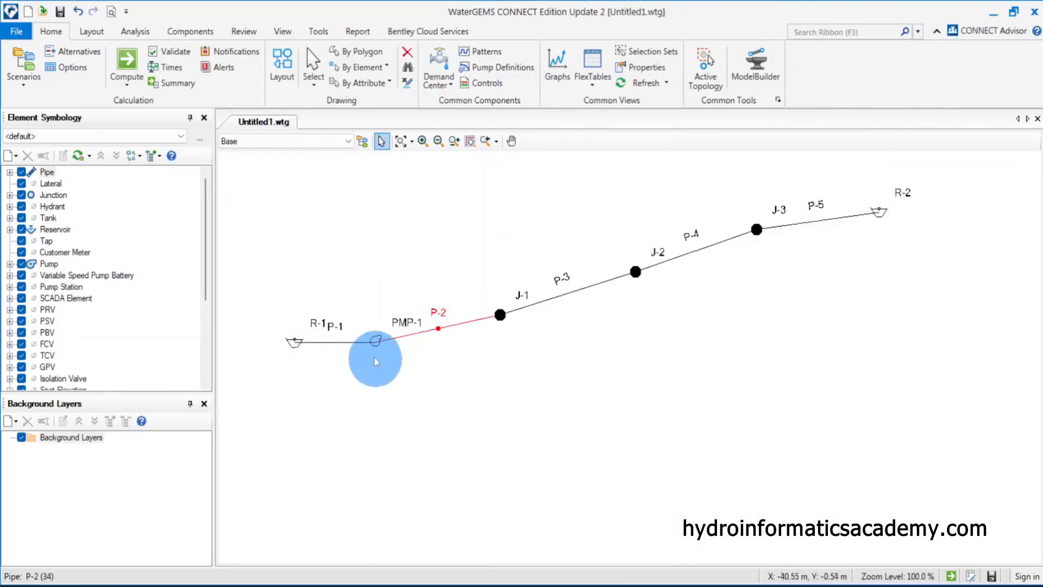
# Move reservoir R-1 farther left of the pump along pipe P-1
pyautogui.click(336, 342)
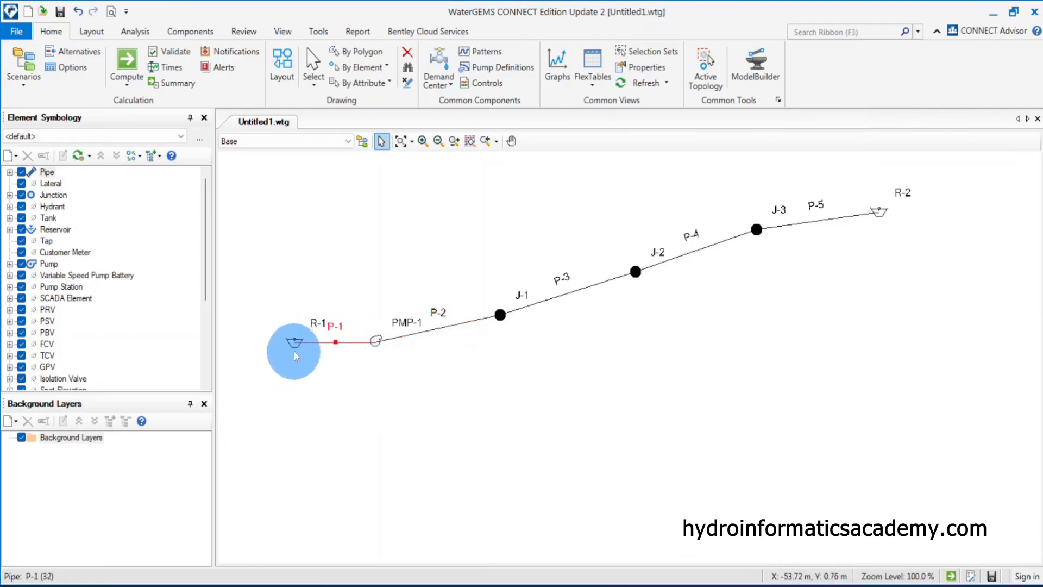
pyautogui.moveTo(292, 343); pyautogui.dragTo(252, 339)
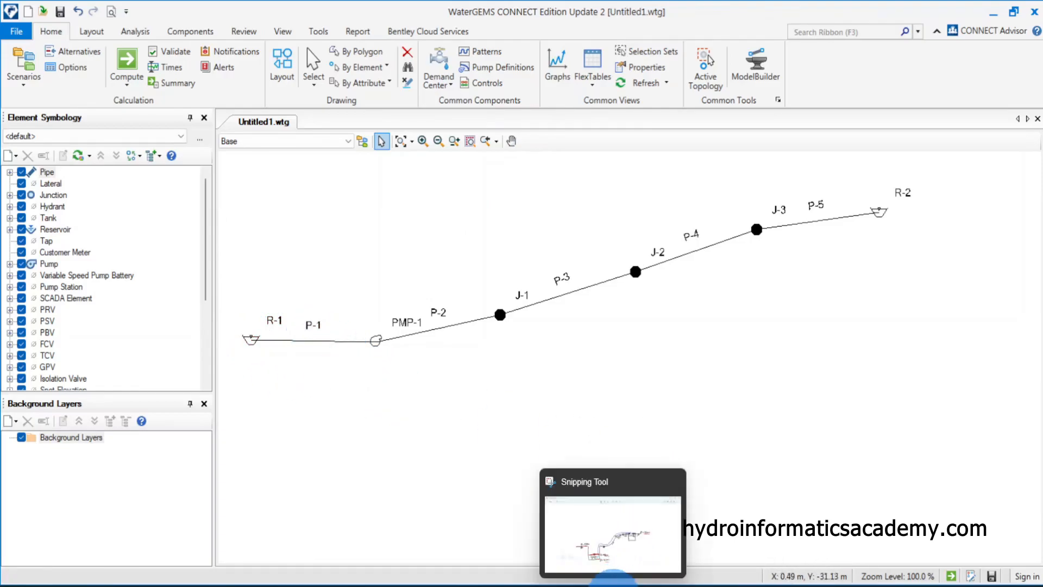
# Consult the sketch, then set pipe P-1's user-defined length to 0.01 m in its properties
pyautogui.click(613, 579)
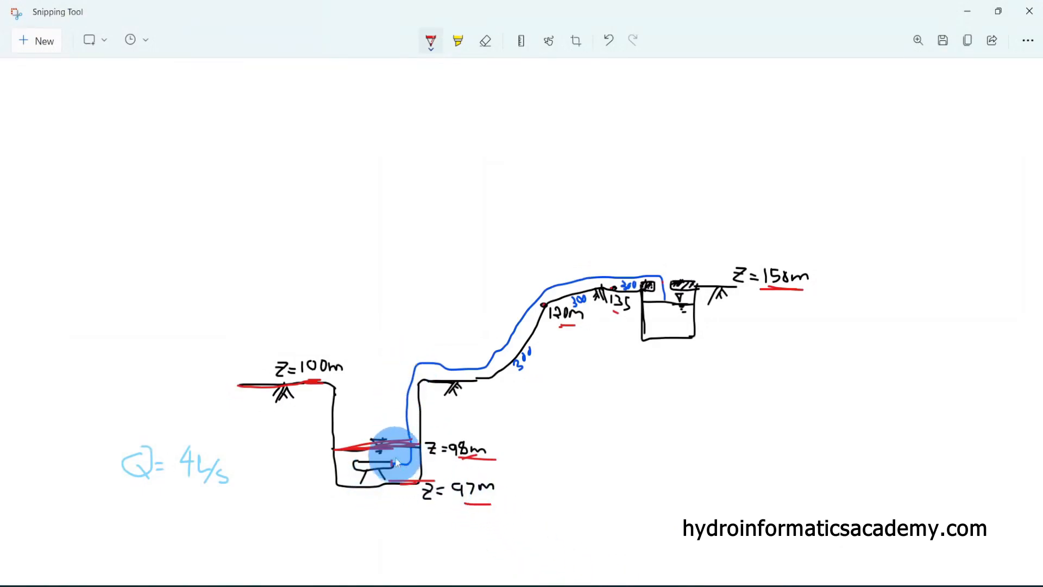
pyautogui.click(967, 11)
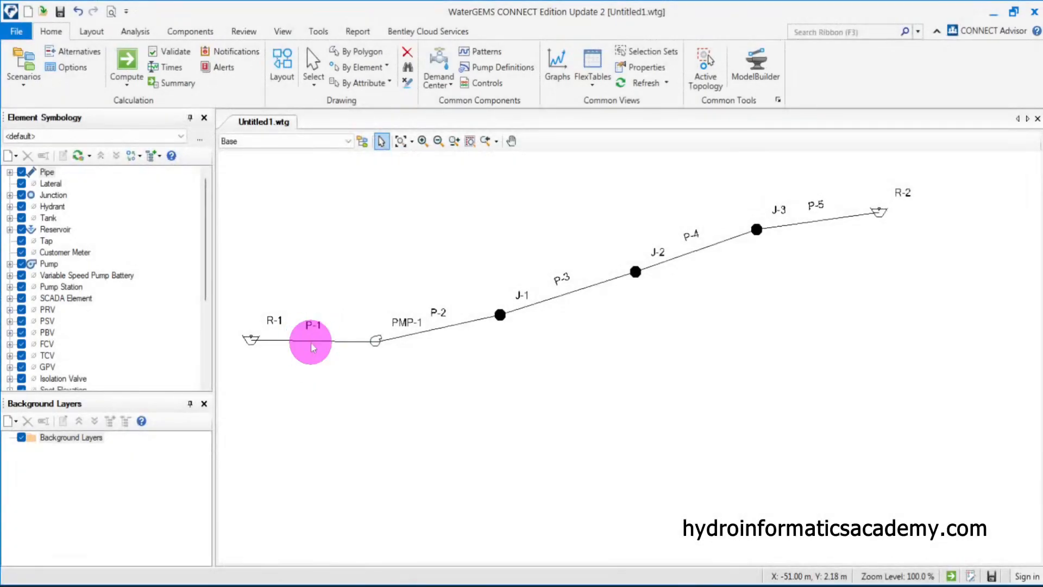
pyautogui.doubleClick(312, 341)
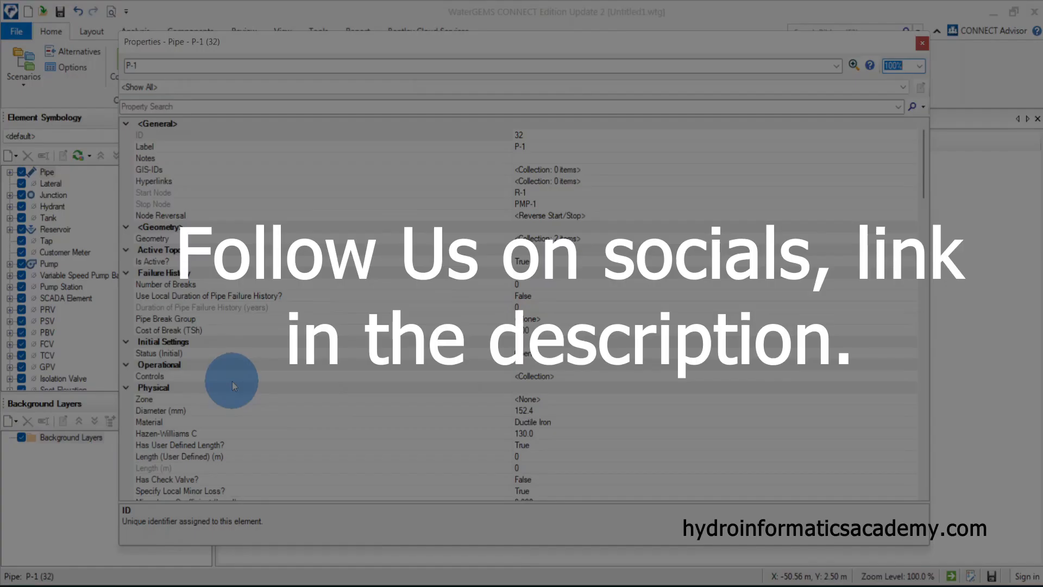
pyautogui.scroll(-3, 206, 406)
pyautogui.click(174, 342)
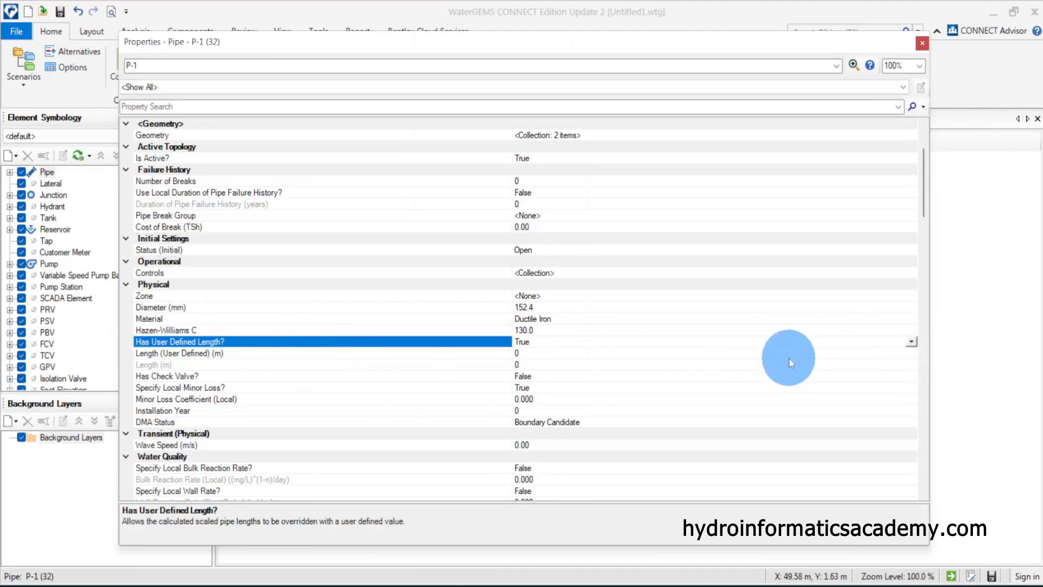
pyautogui.click(911, 342)
pyautogui.click(524, 352)
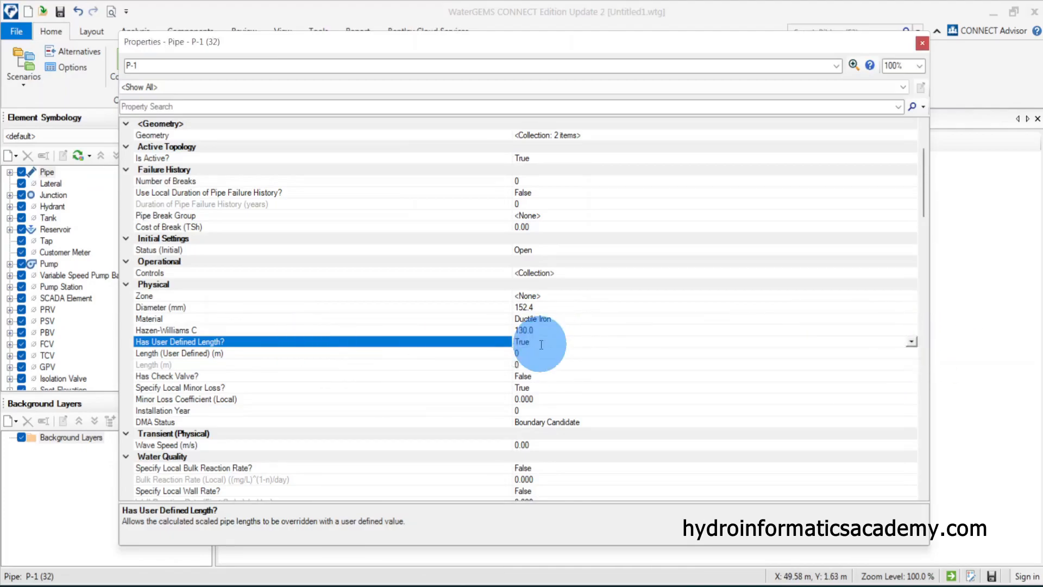
pyautogui.click(282, 353)
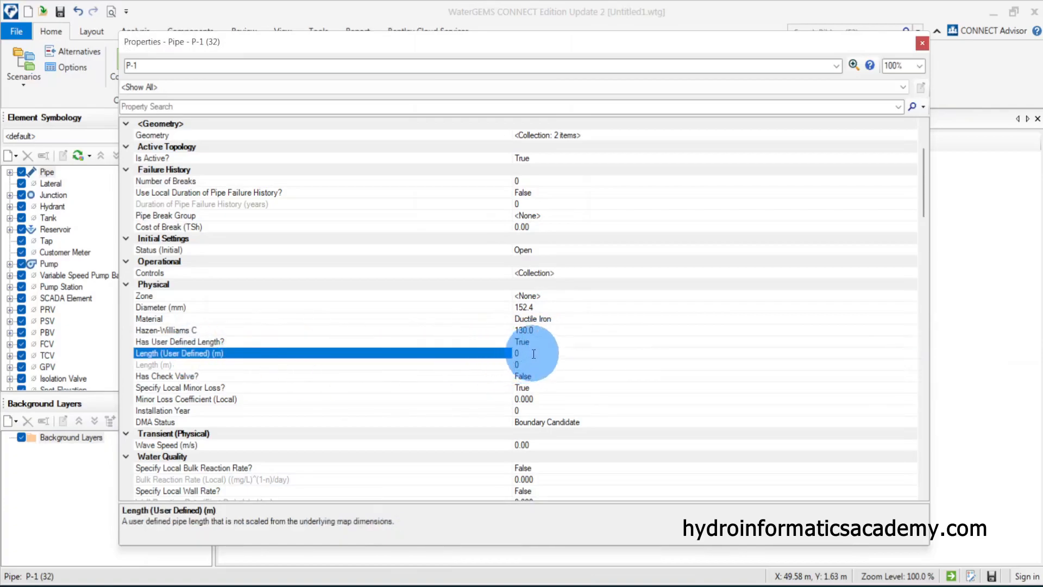
pyautogui.click(554, 352)
pyautogui.moveTo(554, 351); pyautogui.dragTo(478, 357)
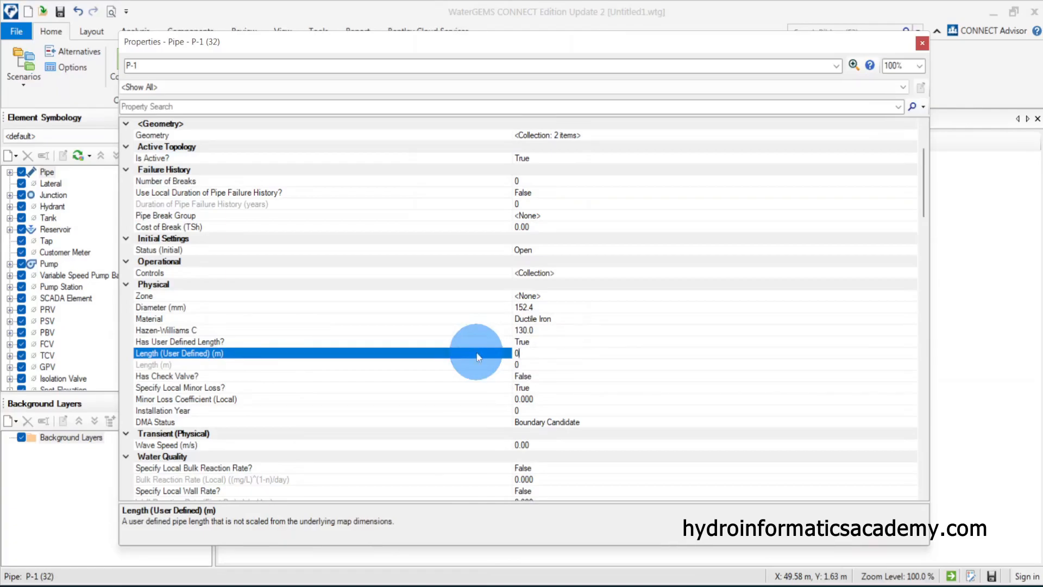
pyautogui.write('0.01')
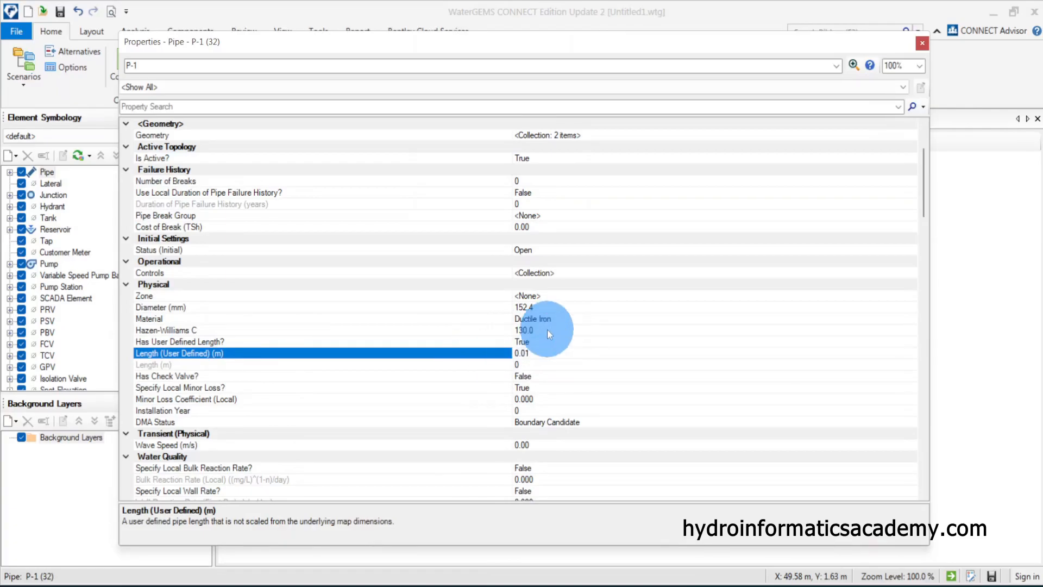
pyautogui.click(181, 366)
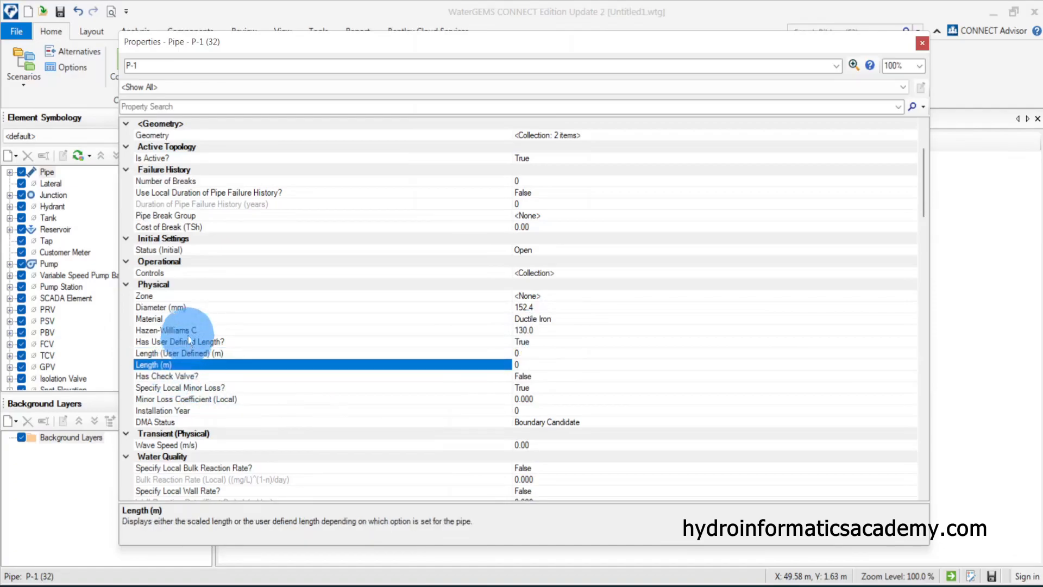
# Set pipe P-1's diameter to 150000 mm and close its properties
pyautogui.click(183, 308)
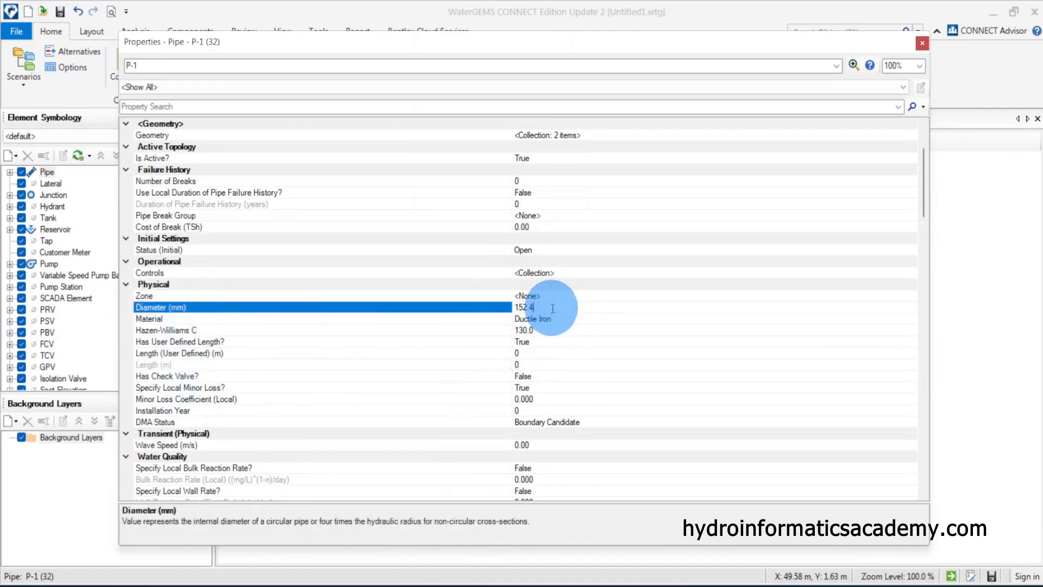
pyautogui.moveTo(553, 308); pyautogui.dragTo(485, 309)
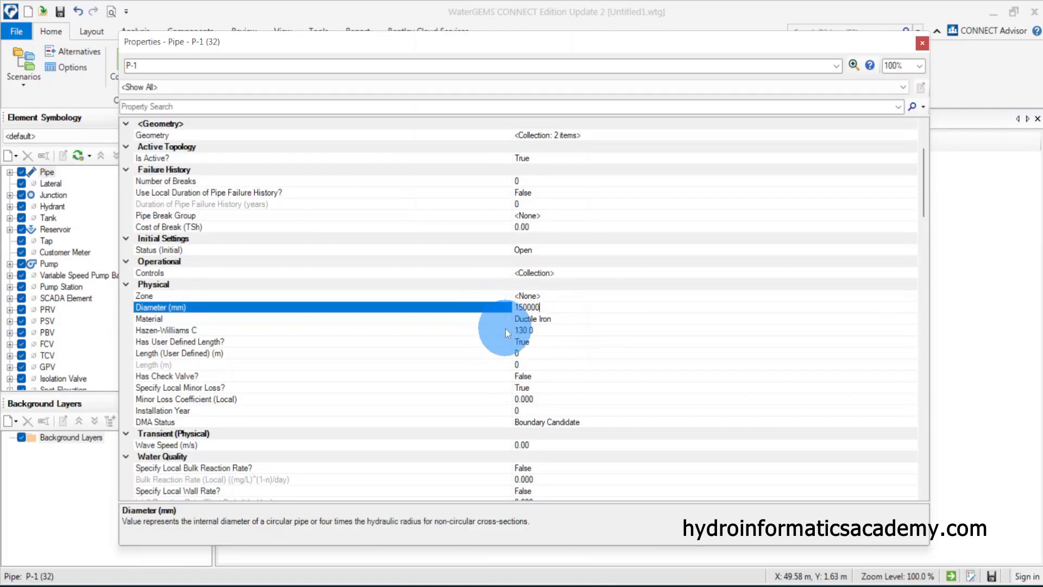
pyautogui.click(162, 342)
pyautogui.click(158, 315)
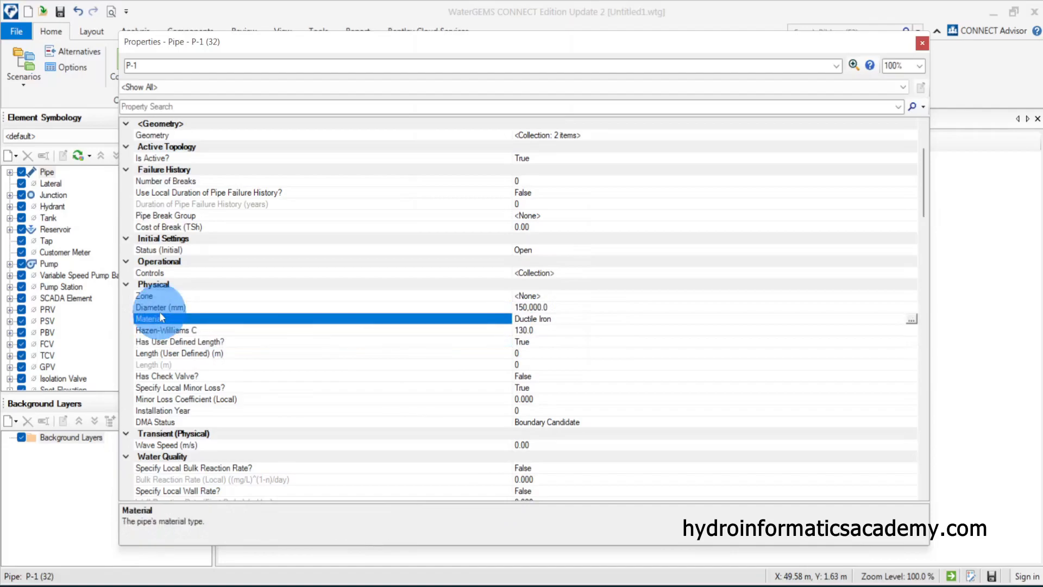
pyautogui.click(165, 305)
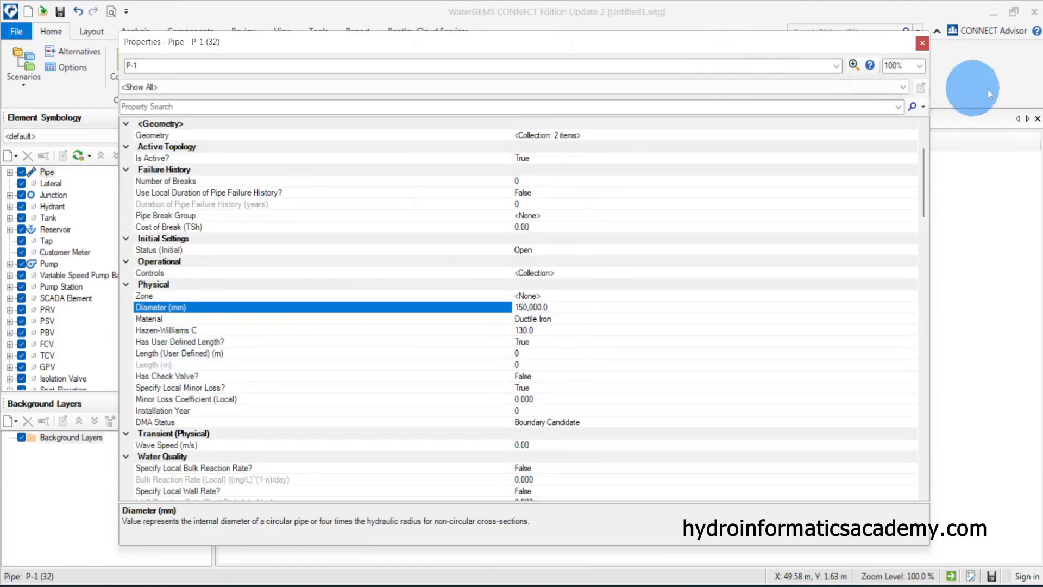
pyautogui.click(922, 42)
# Validate the model, review the reported pump notification, and close the notifications pane
pyautogui.click(523, 389)
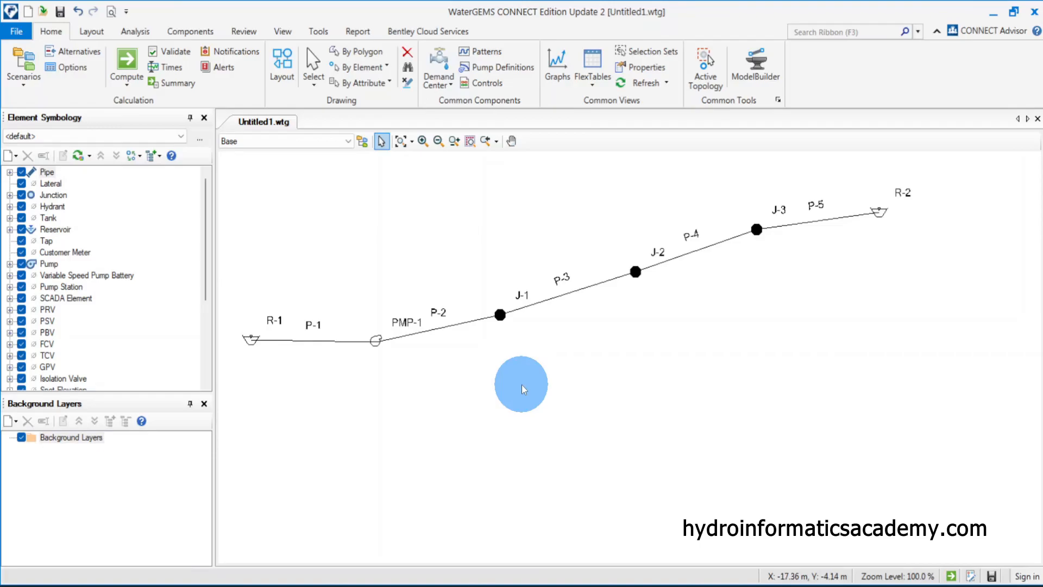
pyautogui.click(176, 51)
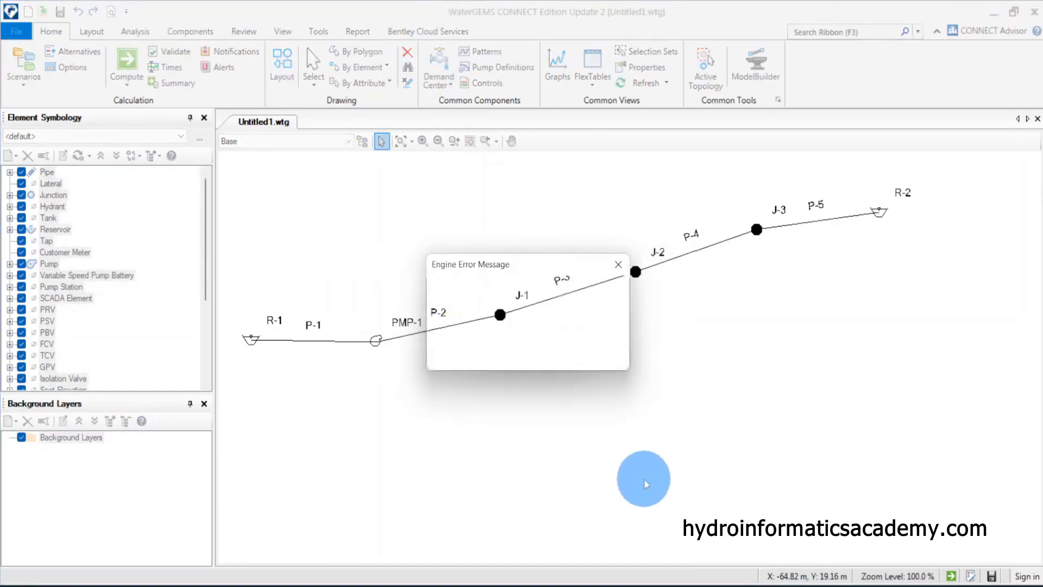
pyautogui.click(606, 354)
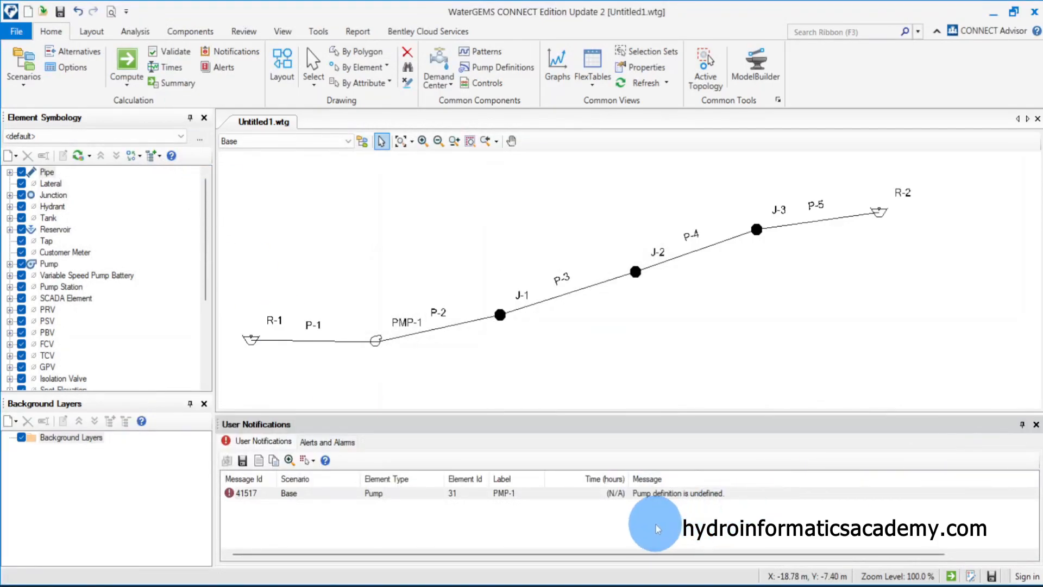
pyautogui.click(532, 495)
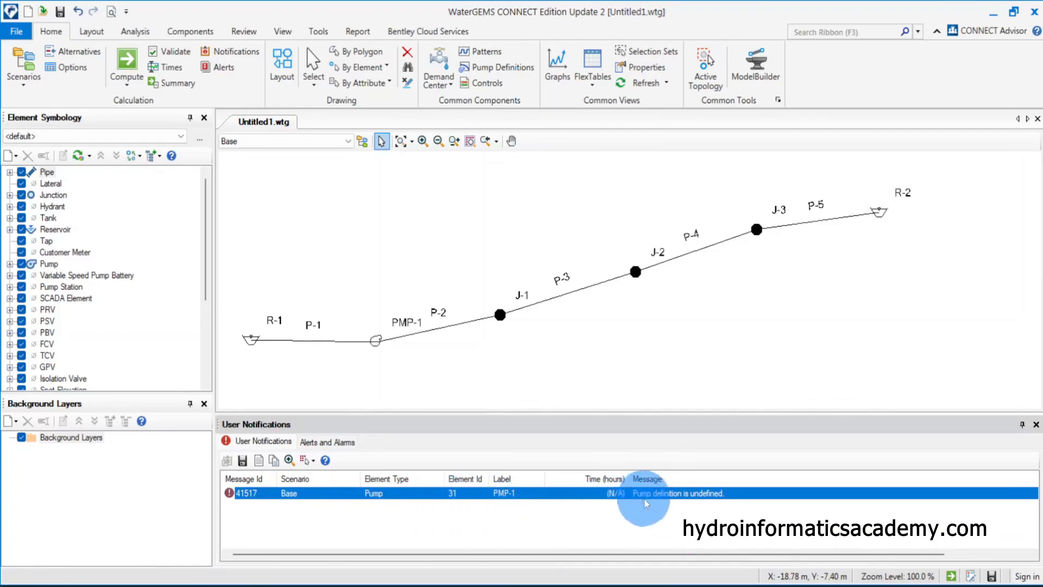
pyautogui.click(1035, 425)
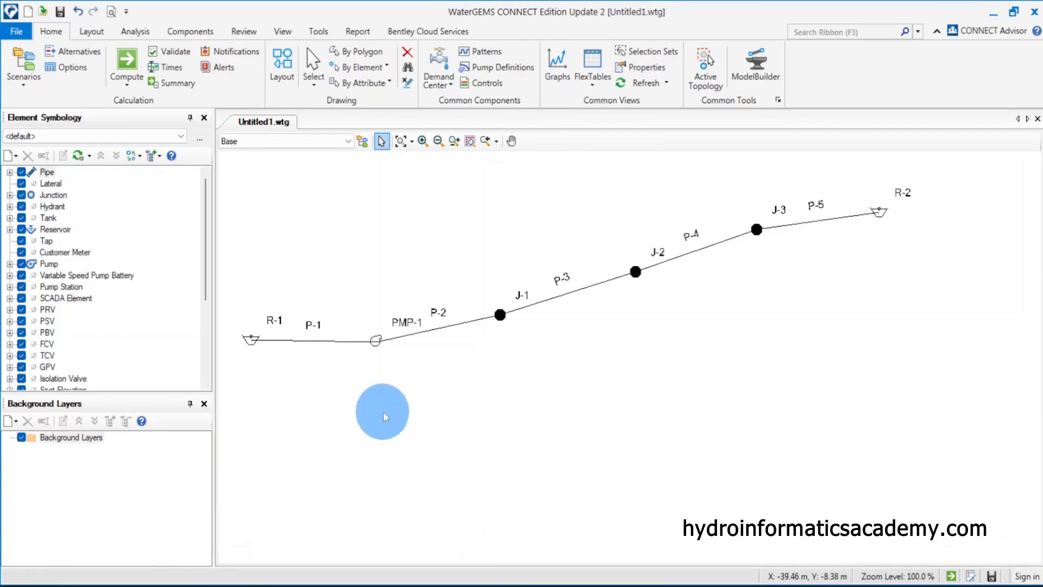
# Open pump PMP-1's properties and examine its physical fields before closing them
pyautogui.doubleClick(377, 348)
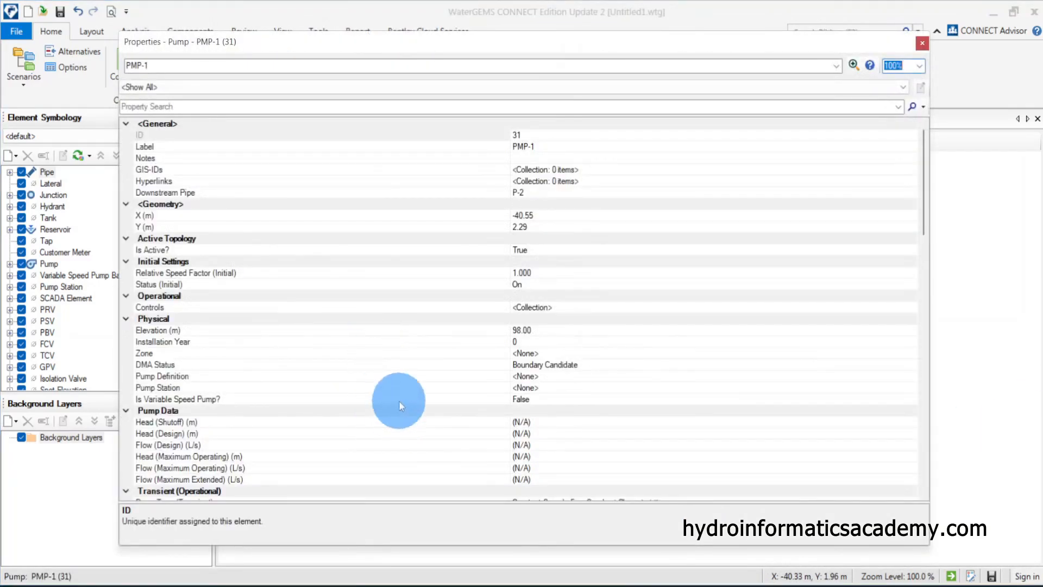
pyautogui.click(147, 353)
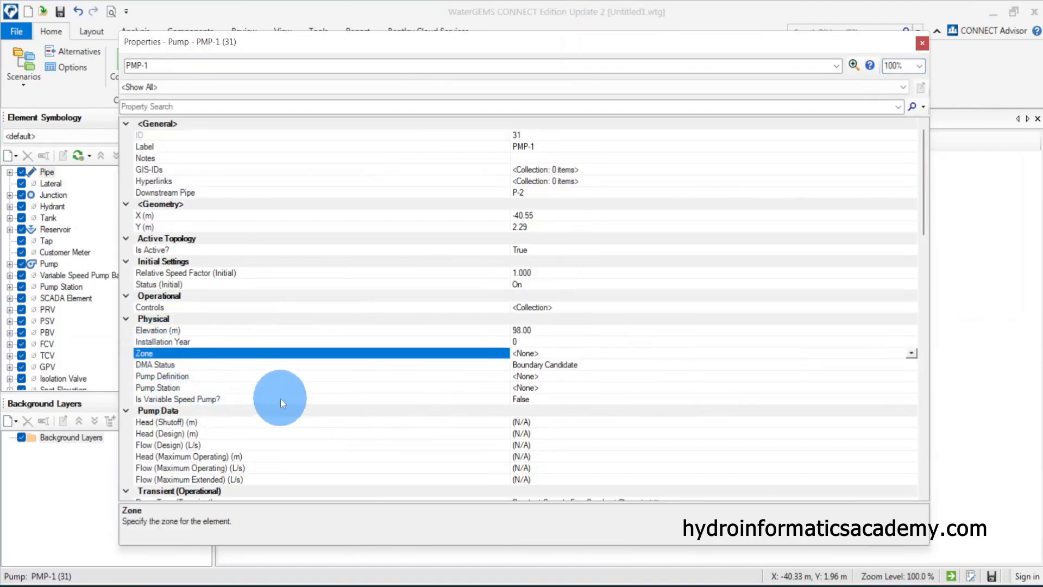
pyautogui.click(177, 377)
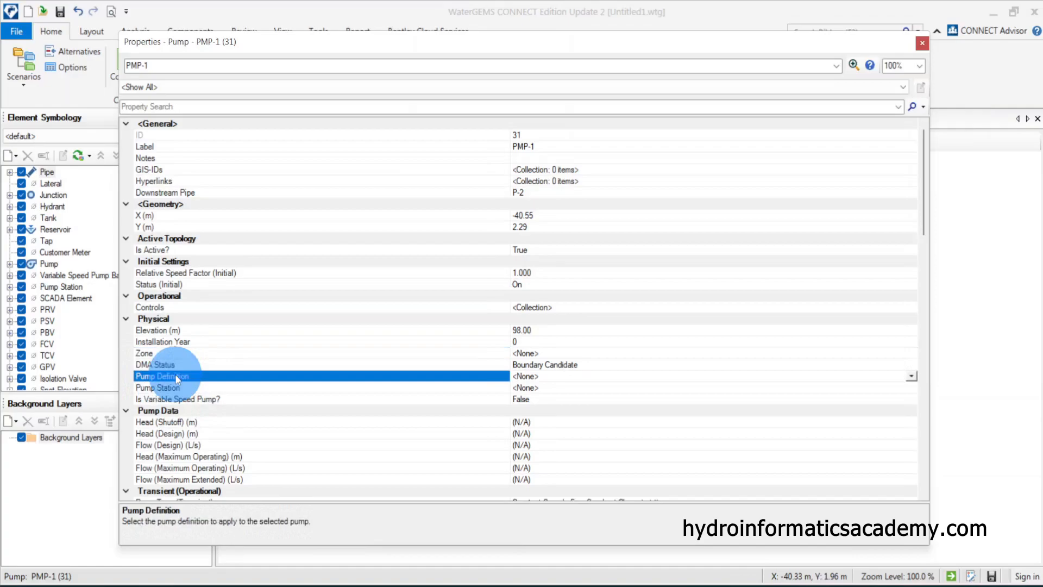
pyautogui.click(923, 43)
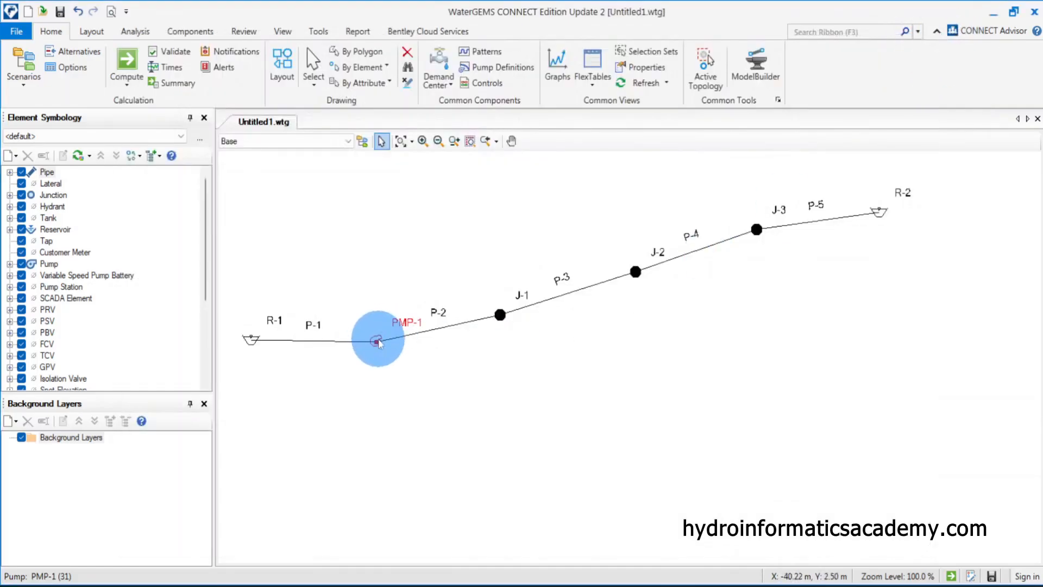
# Reopen PMP-1's properties and, from its pump definition field, create a new pump definition named pump1
pyautogui.doubleClick(376, 341)
pyautogui.click(173, 378)
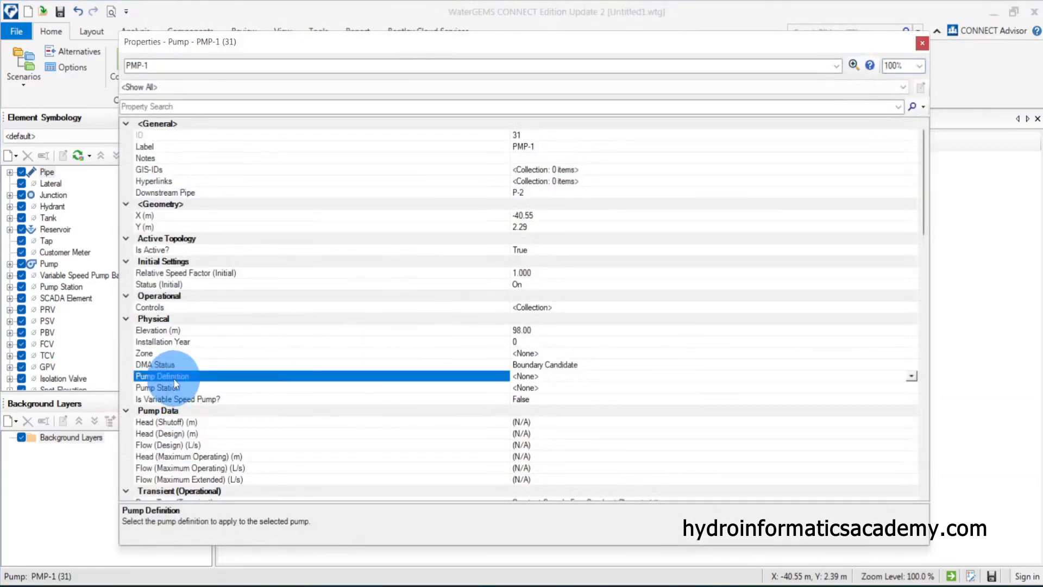
pyautogui.click(175, 364)
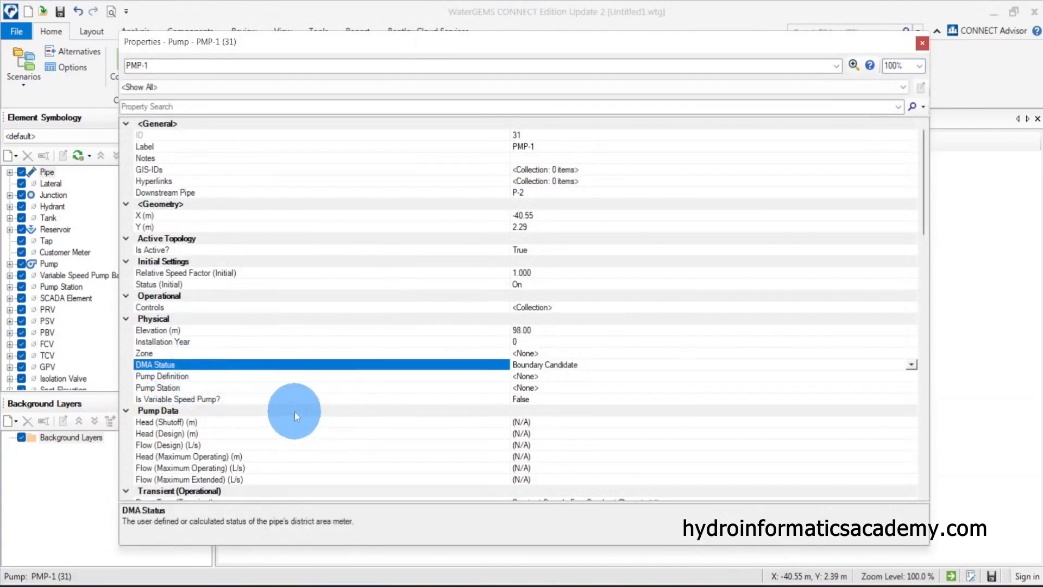
pyautogui.click(602, 377)
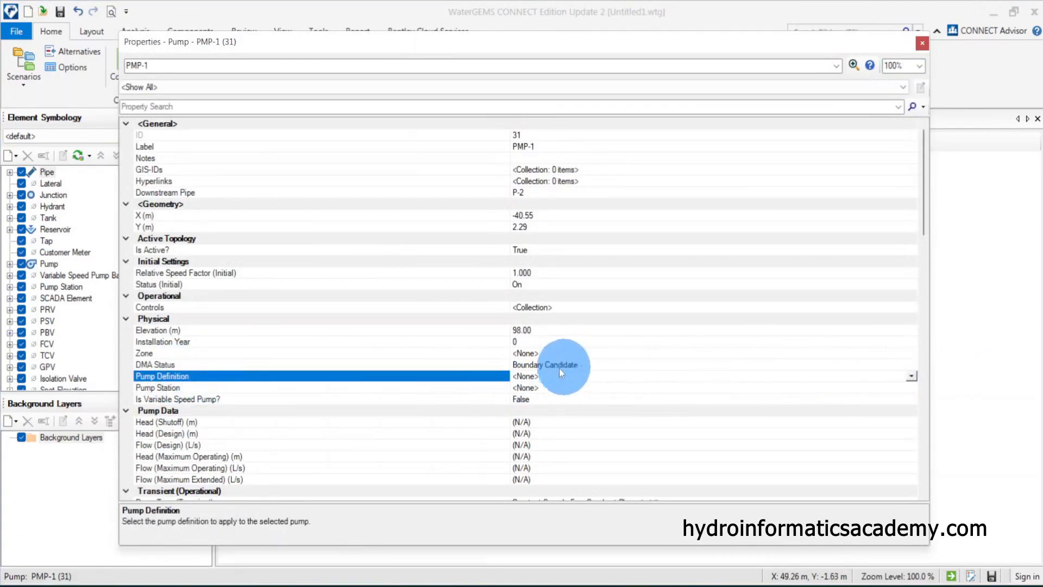
pyautogui.click(913, 376)
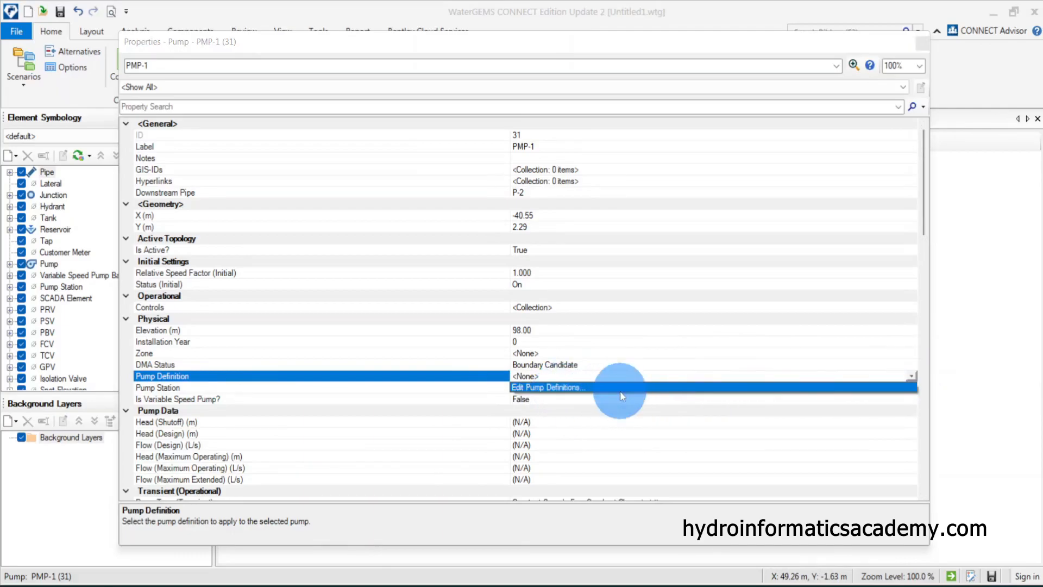
pyautogui.click(538, 392)
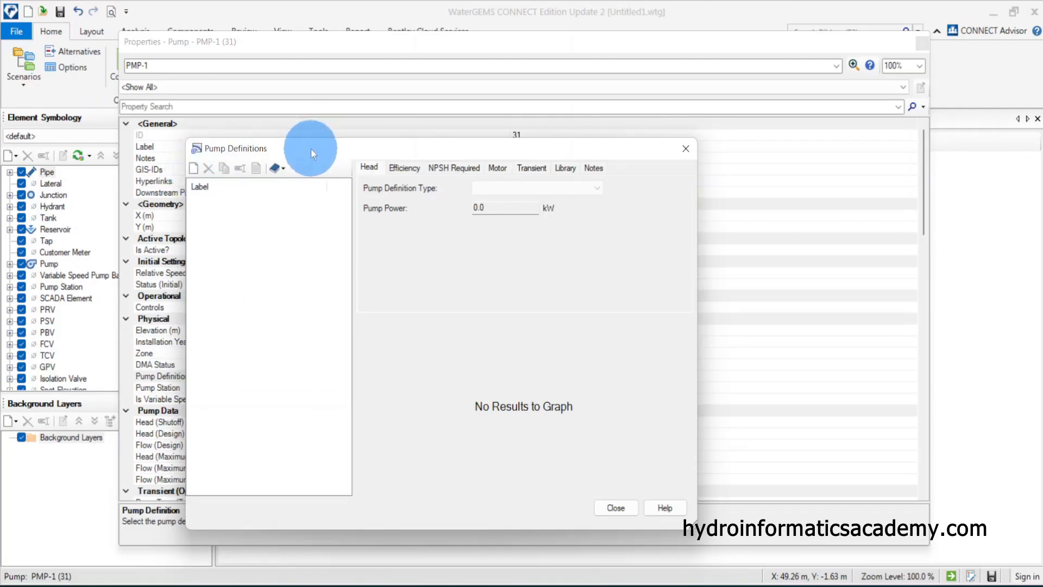
pyautogui.moveTo(311, 148); pyautogui.dragTo(546, 151)
pyautogui.click(429, 171)
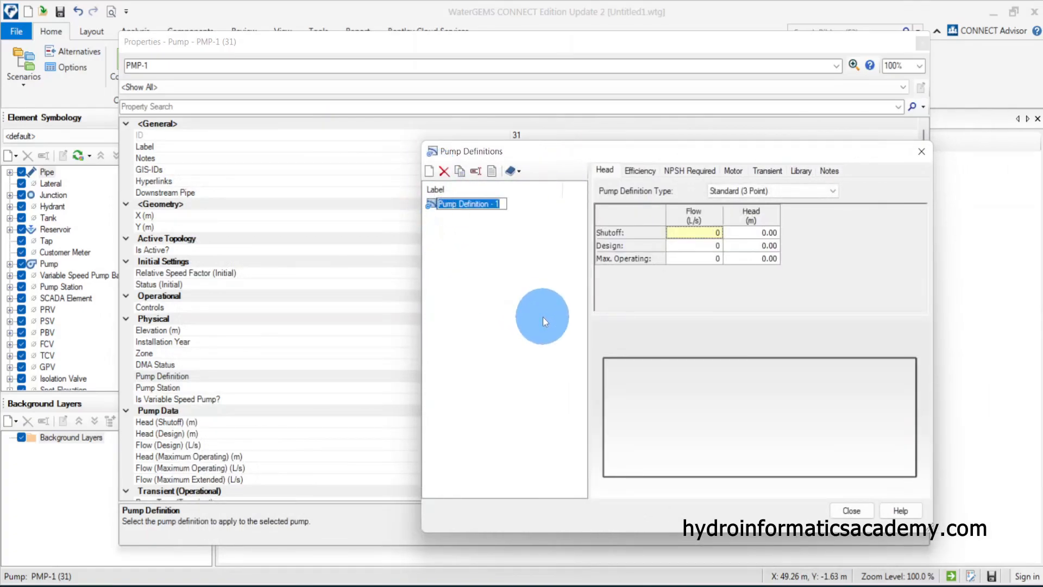
pyautogui.write('pump')
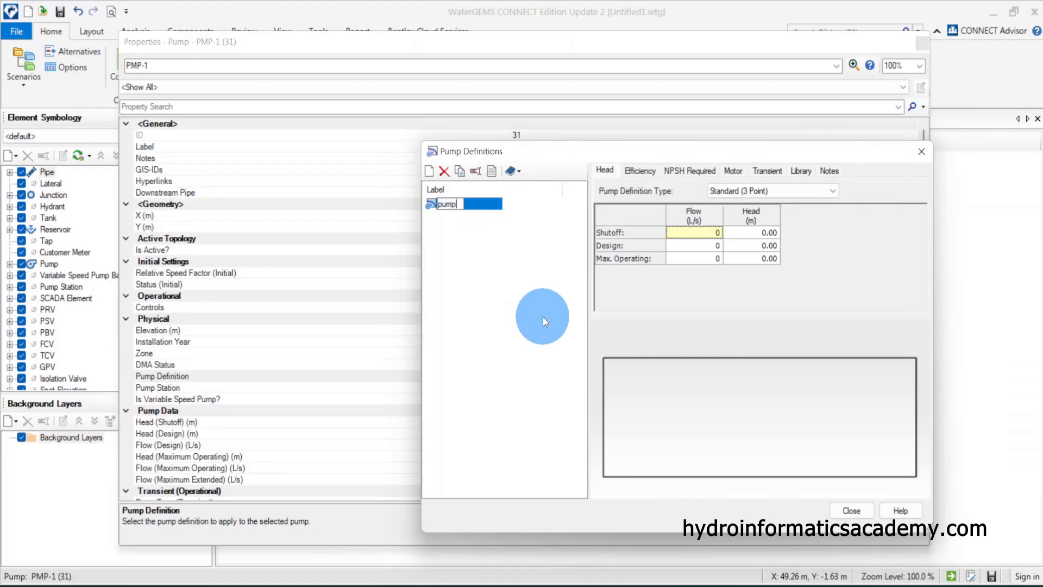
pyautogui.write('1')
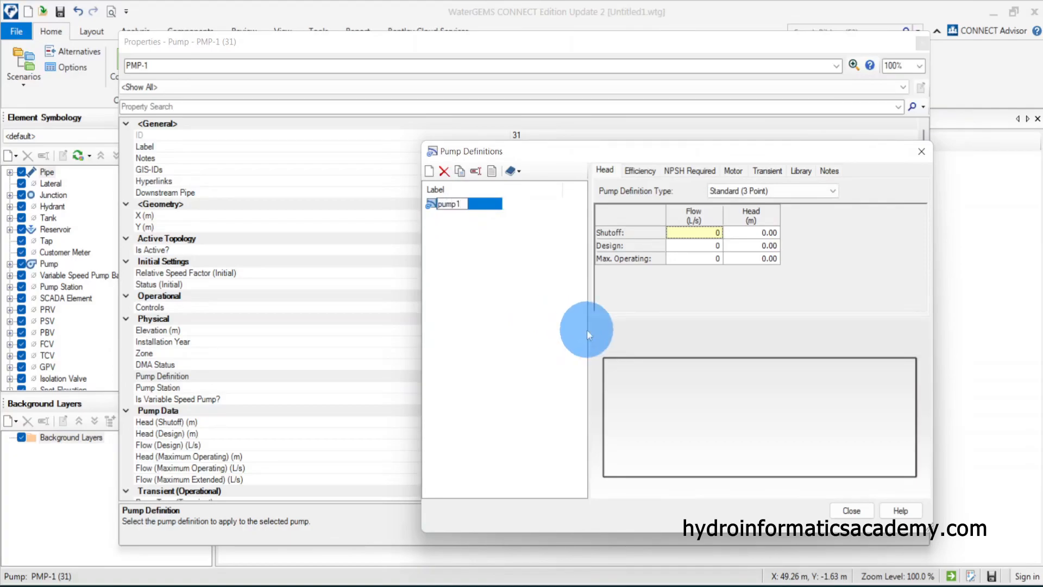
pyautogui.press('Return')
# Set pump1's pump definition type to Design Point (1 Point)
pyautogui.moveTo(735, 151); pyautogui.dragTo(523, 149)
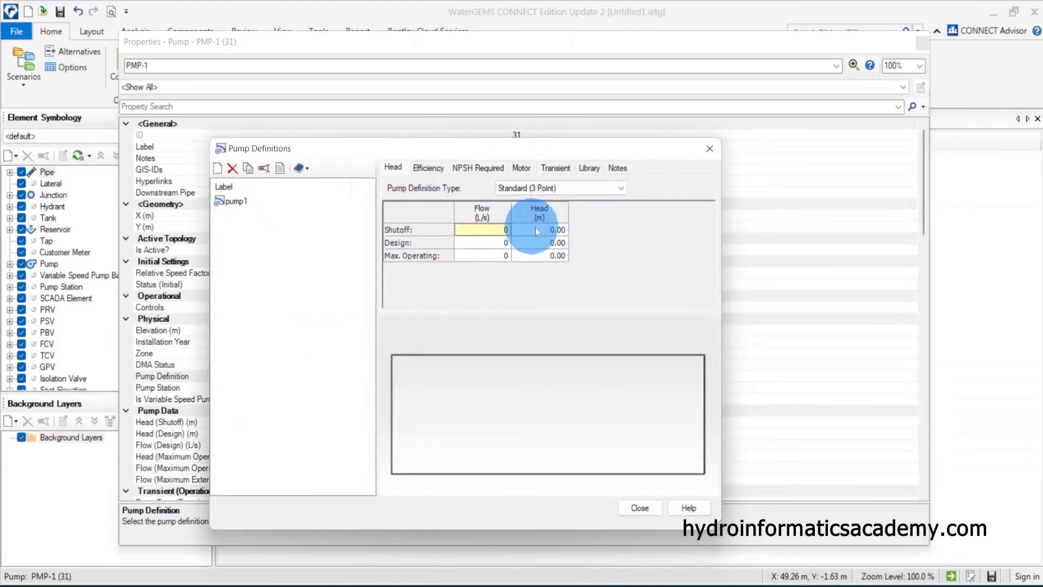
pyautogui.click(565, 188)
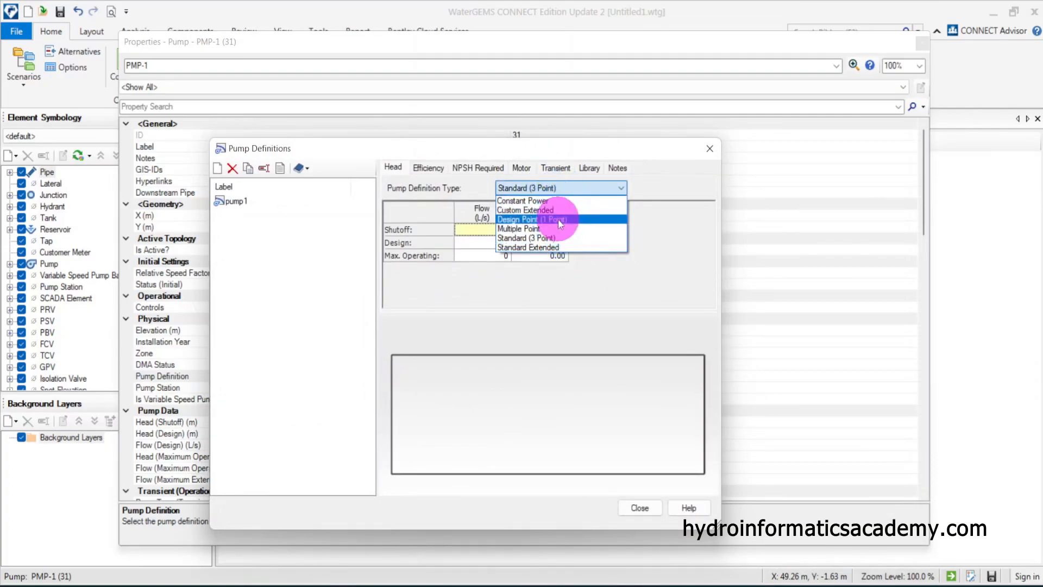
pyautogui.click(558, 219)
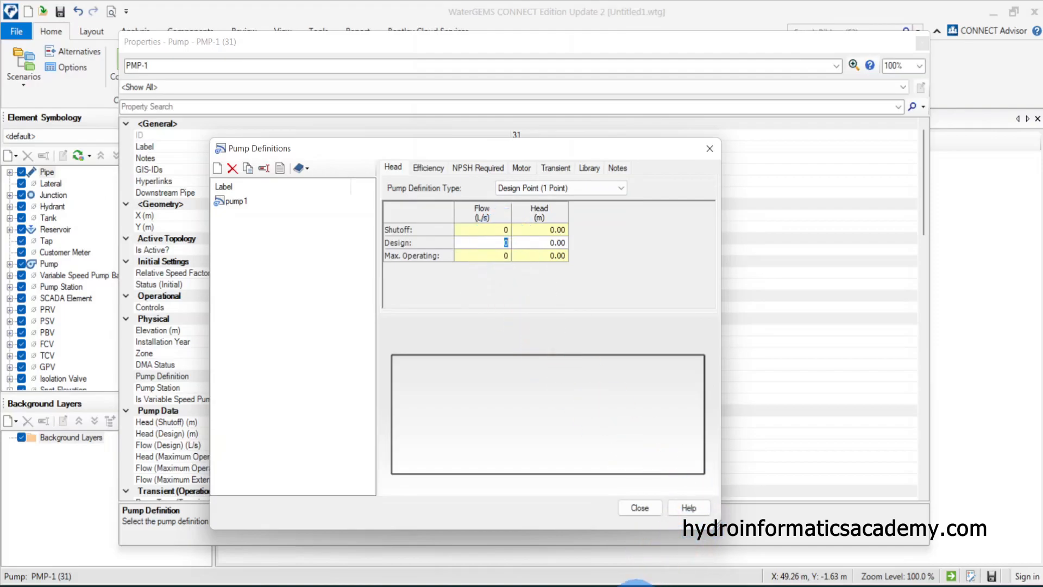
# Consult the hand-drawn sketch and set pump1's design flow to 4 L/s
pyautogui.click(635, 582)
pyautogui.moveTo(204, 420)
pyautogui.mouseDown()
pyautogui.moveTo(212, 507)
pyautogui.moveTo(239, 434)
pyautogui.mouseUp()
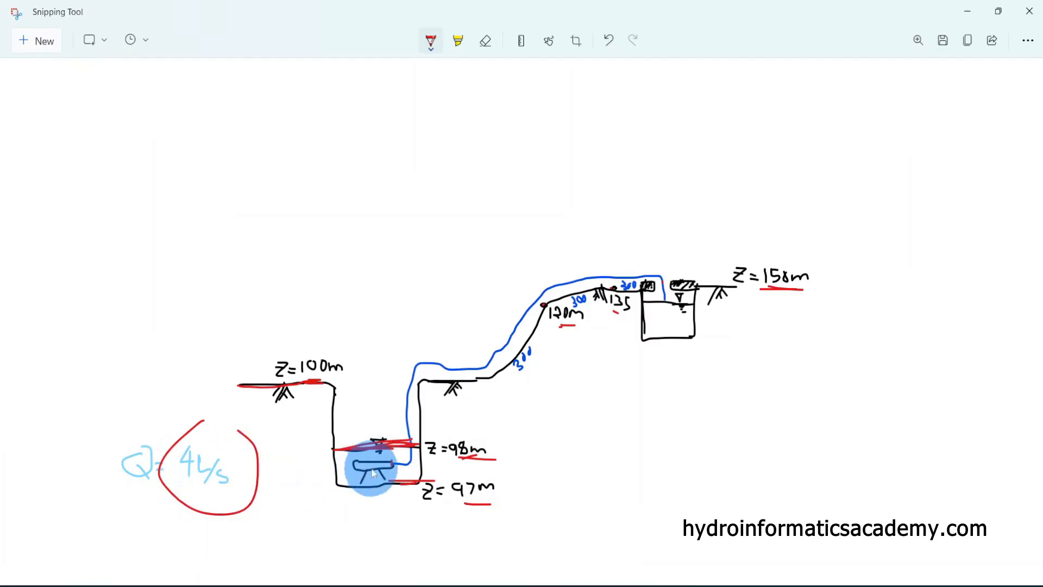
pyautogui.click(968, 11)
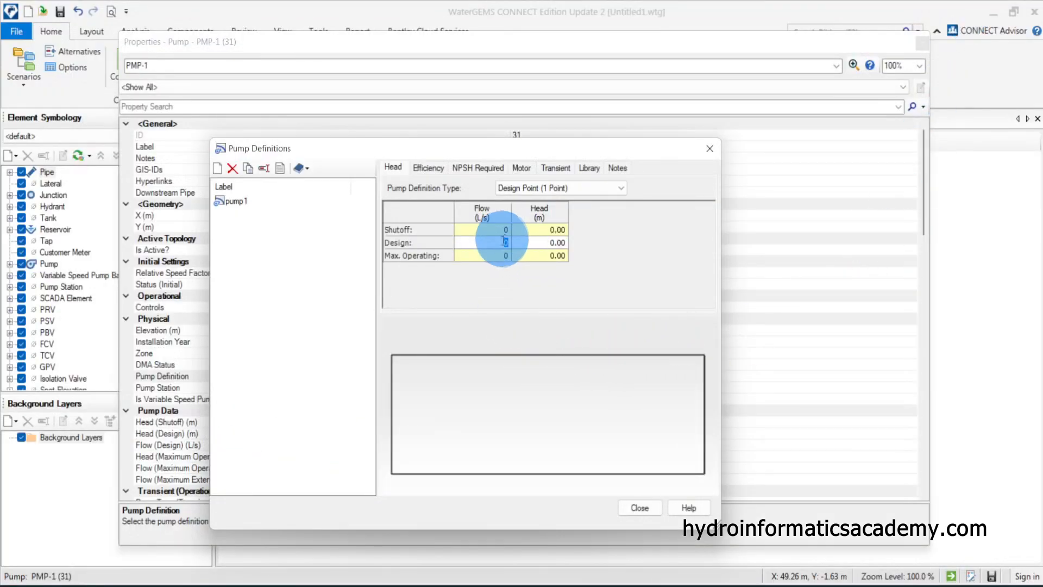
pyautogui.write('4')
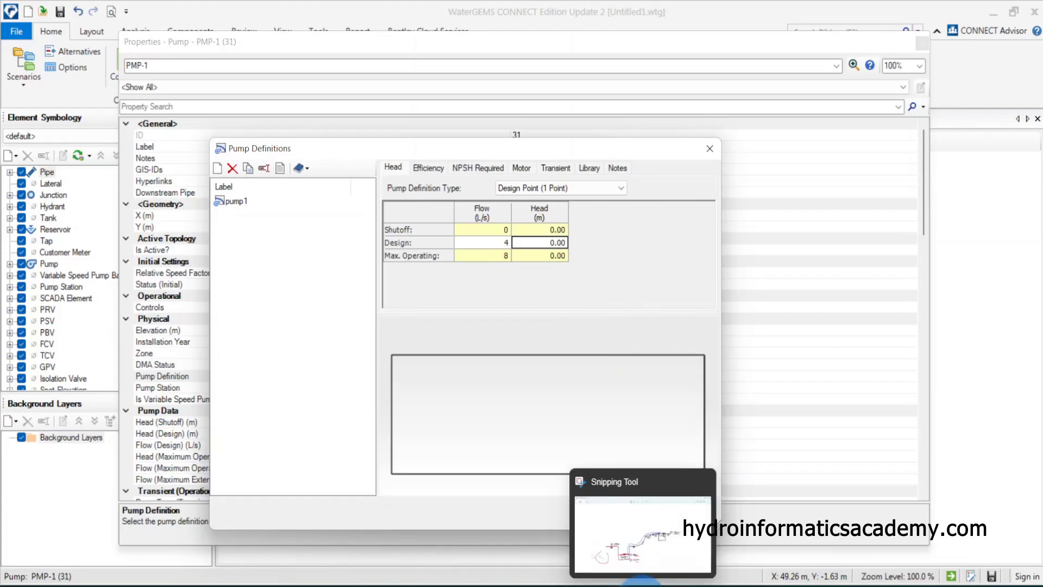
# In the Snipping Tool sketch, circle the 98 m and 158 m elevations and draw an arrow marking their height difference
pyautogui.click(636, 580)
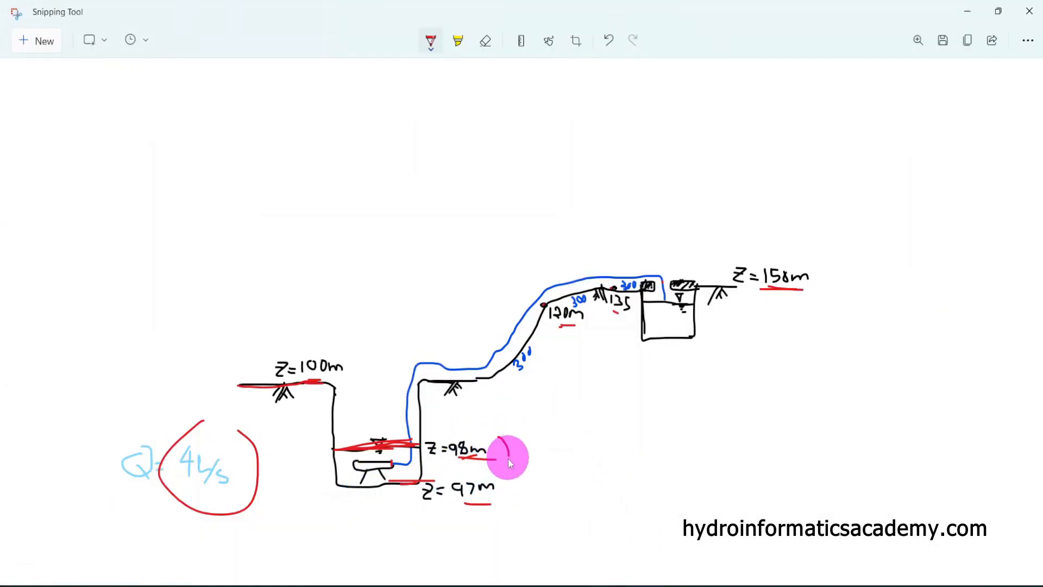
pyautogui.moveTo(454, 446); pyautogui.dragTo(483, 432)
pyautogui.moveTo(815, 251)
pyautogui.mouseDown()
pyautogui.moveTo(763, 302)
pyautogui.moveTo(840, 256)
pyautogui.mouseUp()
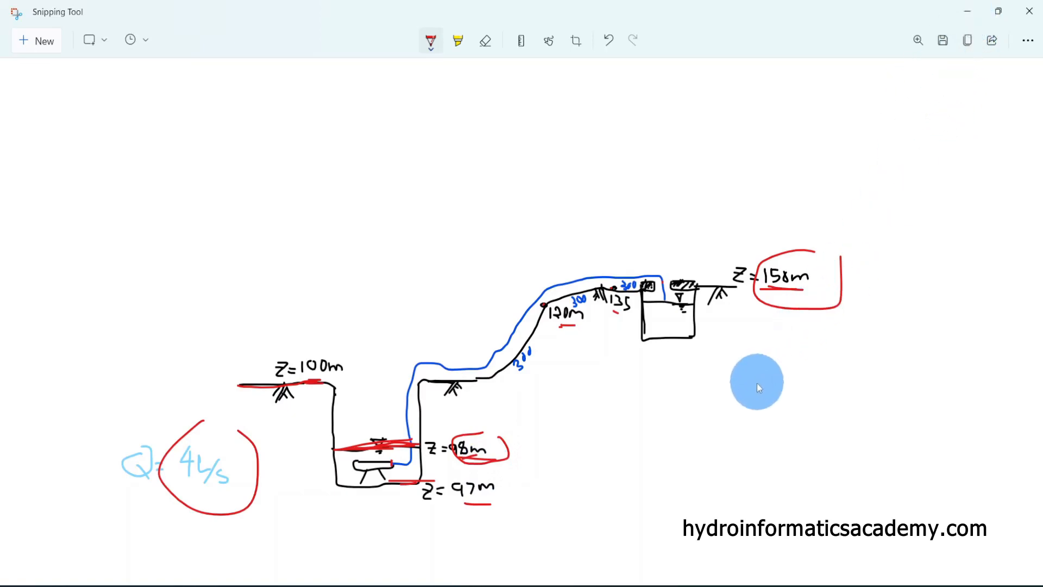
pyautogui.moveTo(751, 432); pyautogui.dragTo(797, 432)
pyautogui.moveTo(787, 328)
pyautogui.mouseDown()
pyautogui.moveTo(786, 411)
pyautogui.moveTo(784, 336)
pyautogui.moveTo(780, 345)
pyautogui.moveTo(799, 348)
pyautogui.mouseUp()
pyautogui.click(787, 315)
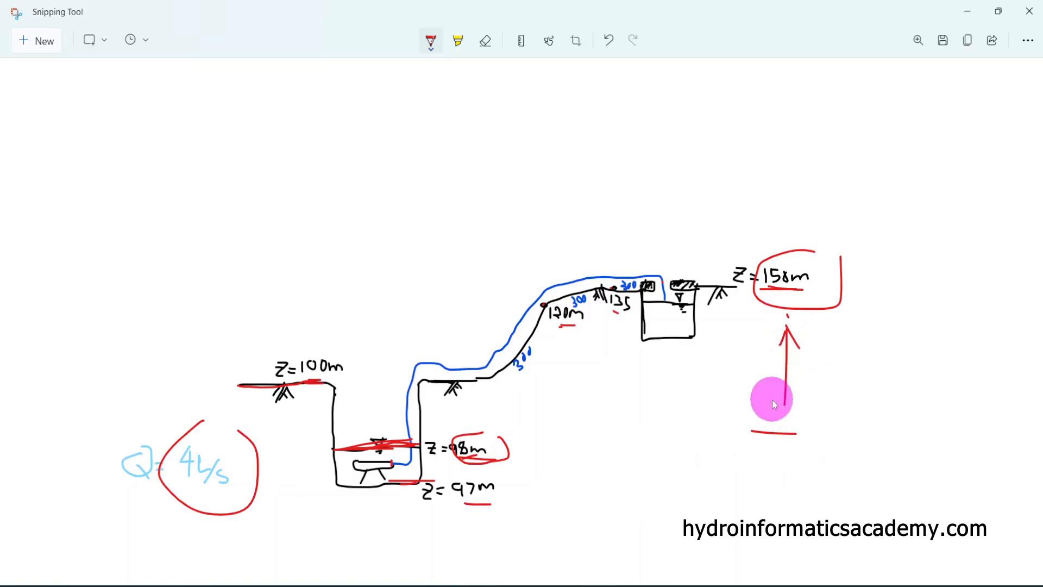
pyautogui.moveTo(773, 399); pyautogui.dragTo(796, 387)
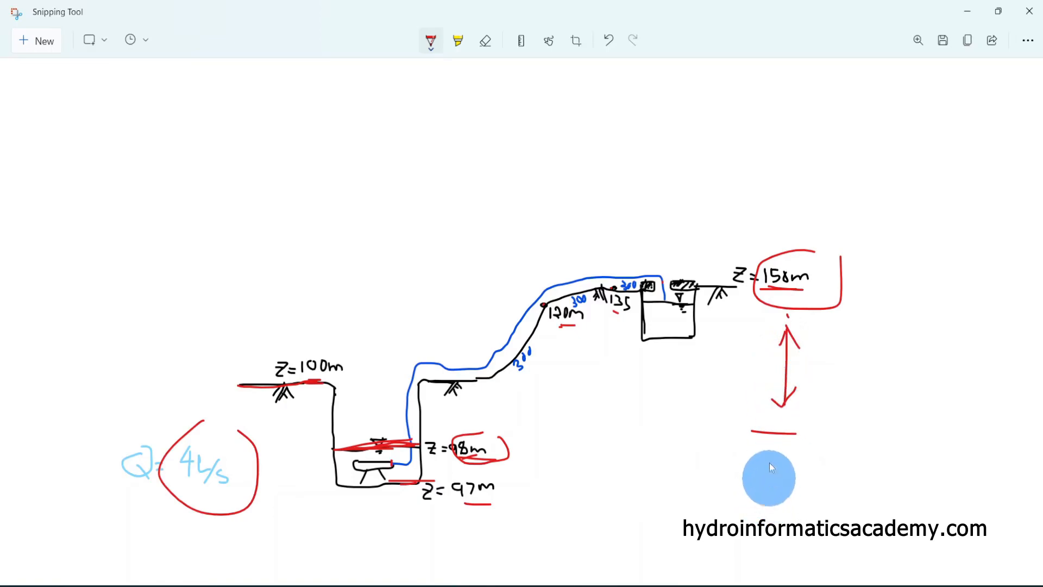
pyautogui.click(967, 12)
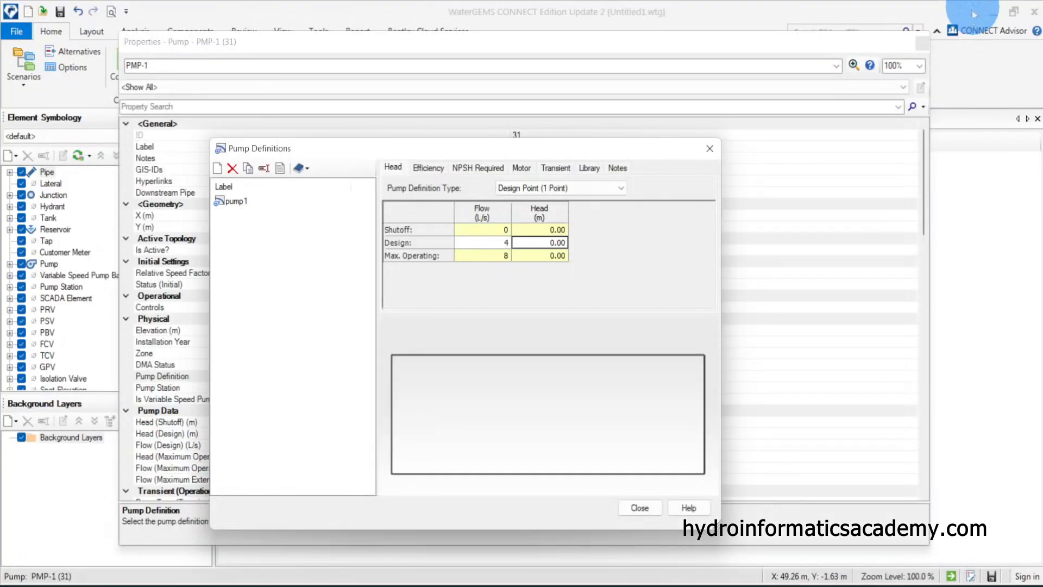
# Set pump1's design head to 52 m, close the definitions, and assign pump1 as PMP-1's pump definition
pyautogui.click(556, 244)
pyautogui.write('52')
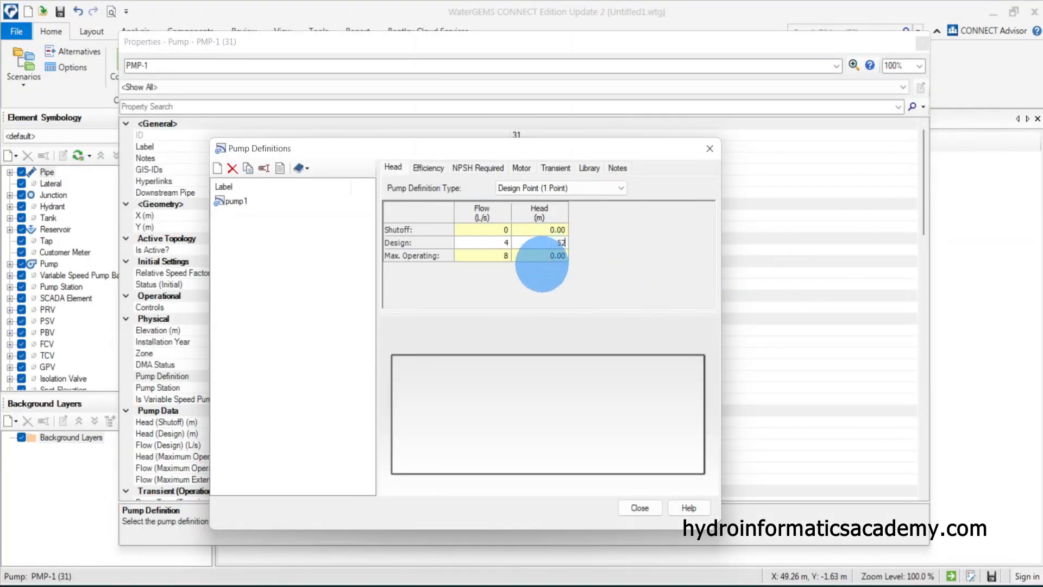
pyautogui.click(640, 508)
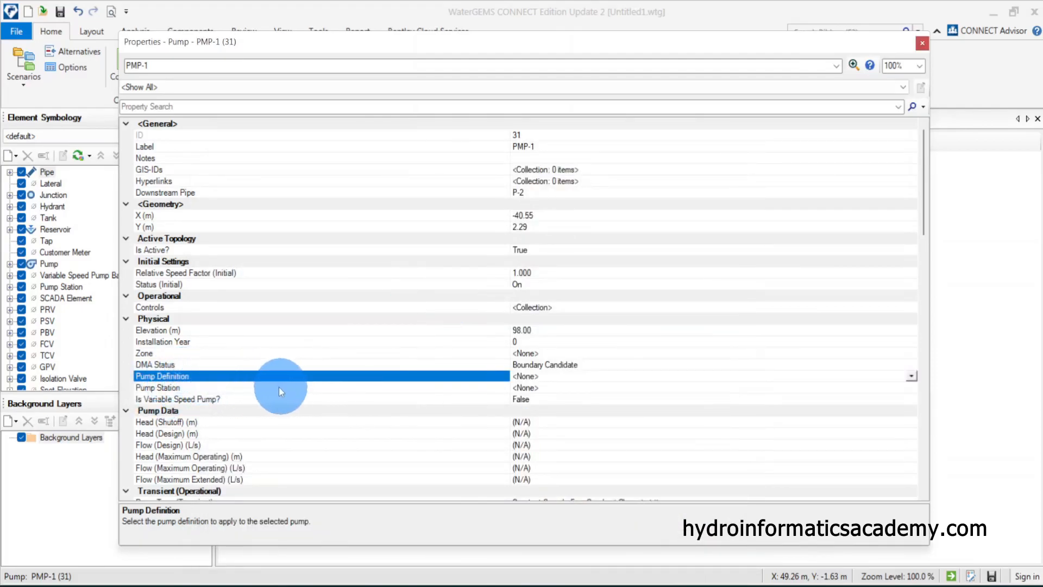
pyautogui.click(910, 376)
pyautogui.click(540, 398)
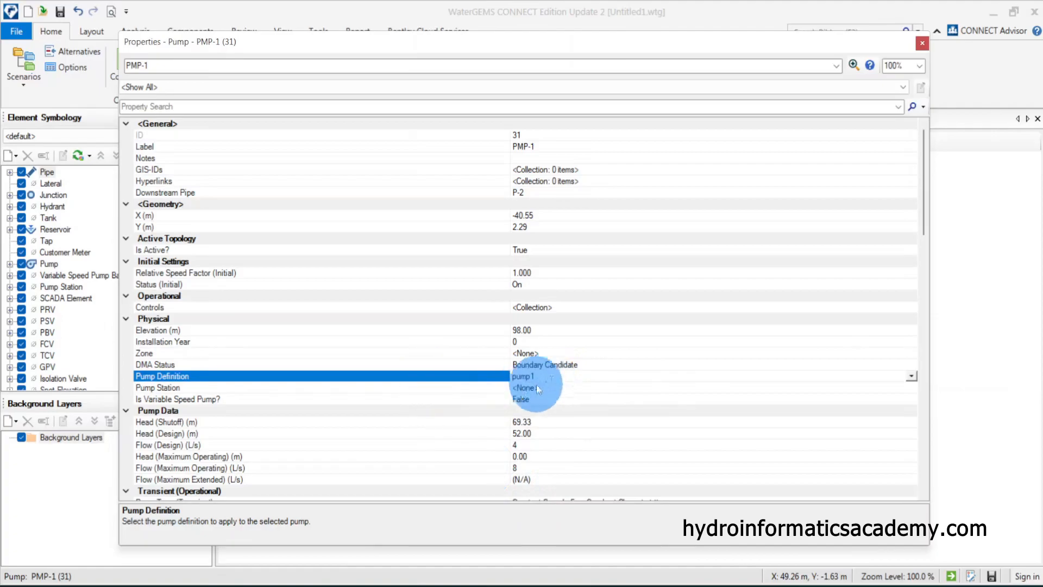
# Review PMP-1's pump data fields and close its properties
pyautogui.scroll(-2, 410, 412)
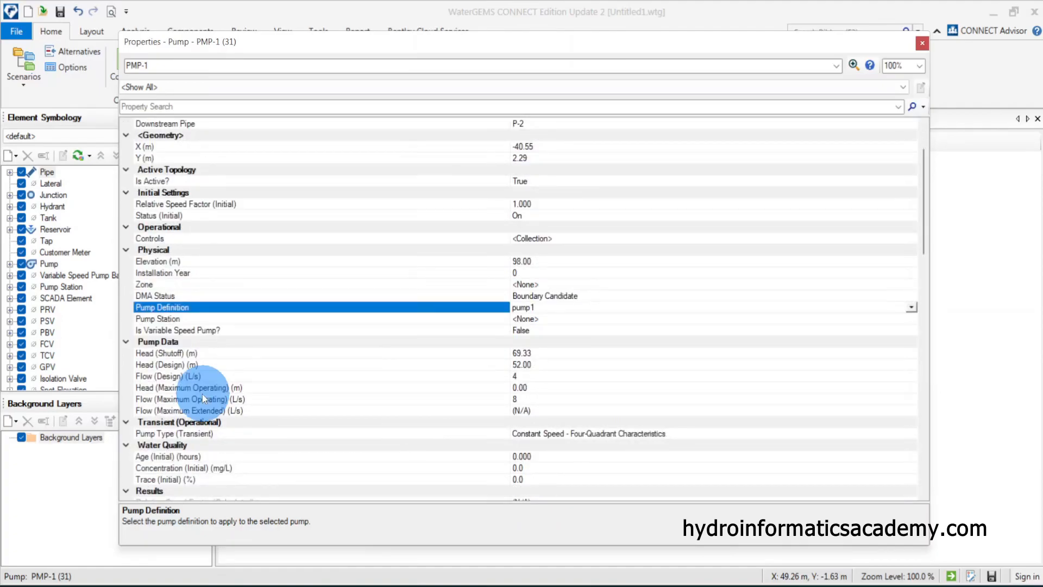
pyautogui.click(184, 354)
pyautogui.click(201, 374)
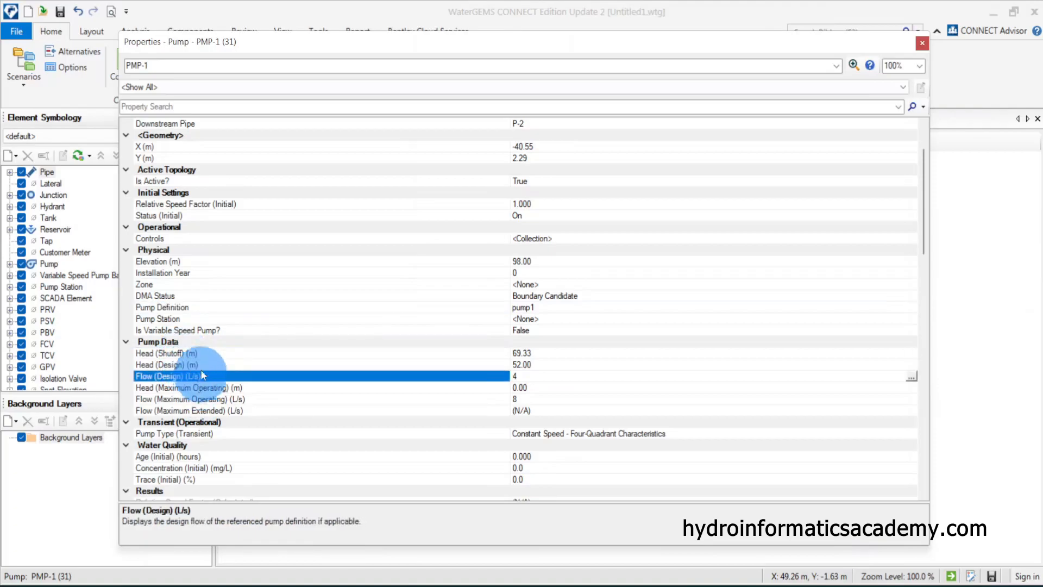
pyautogui.click(201, 365)
pyautogui.click(202, 388)
pyautogui.click(198, 410)
pyautogui.click(200, 399)
pyautogui.click(200, 355)
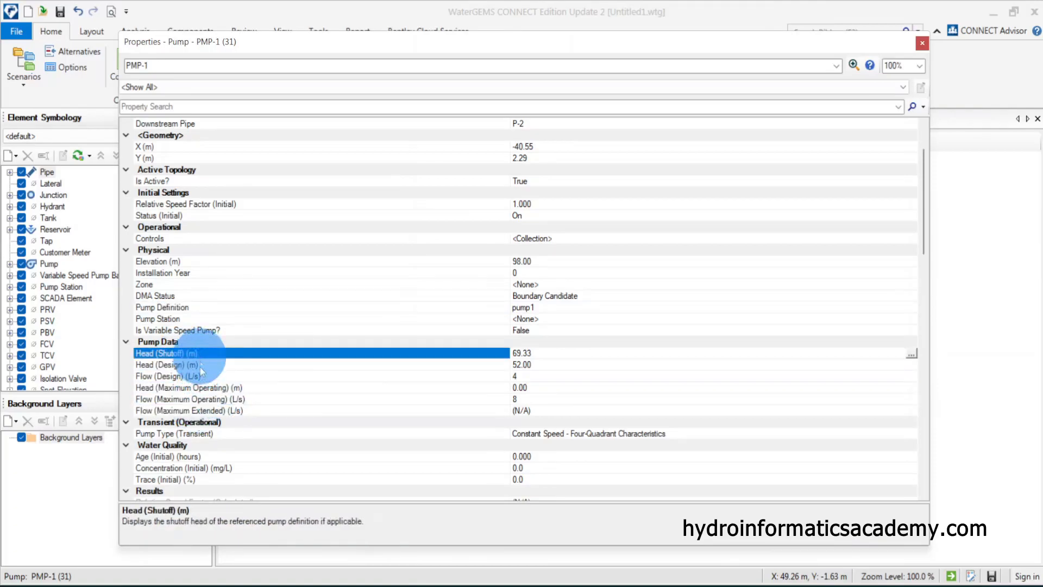
pyautogui.click(201, 374)
pyautogui.click(185, 353)
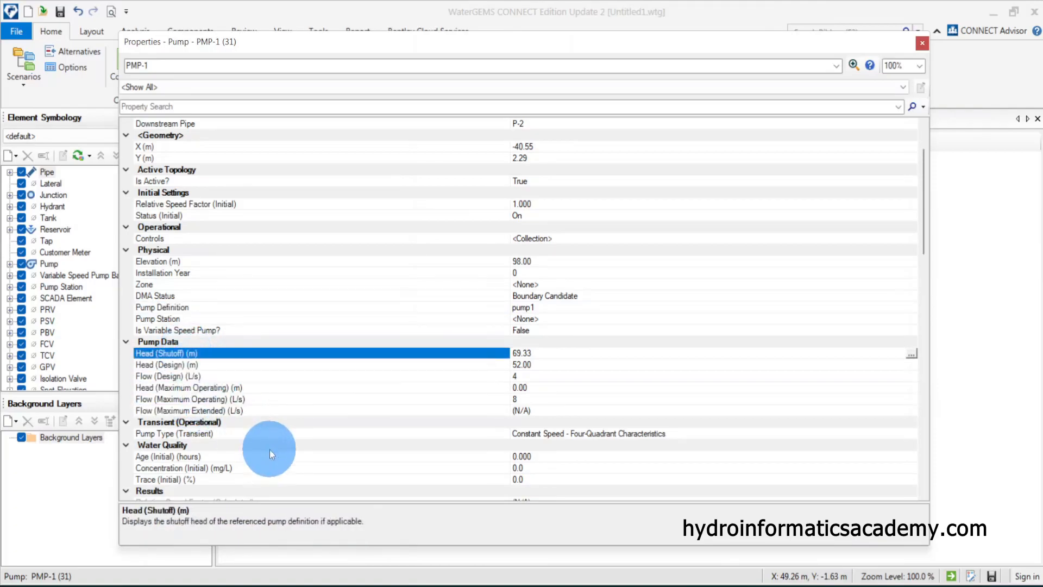
pyautogui.click(186, 367)
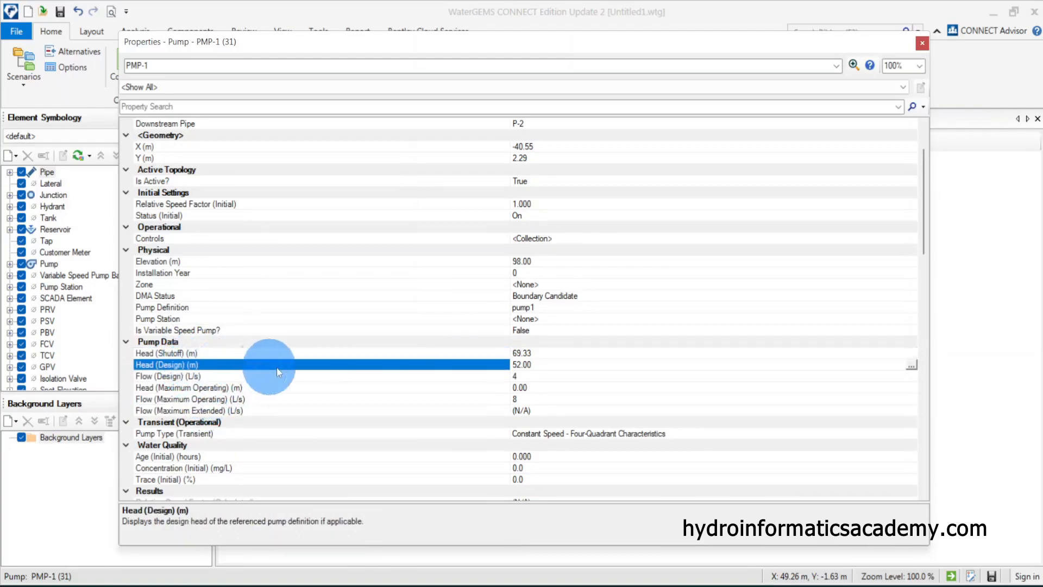
pyautogui.click(543, 366)
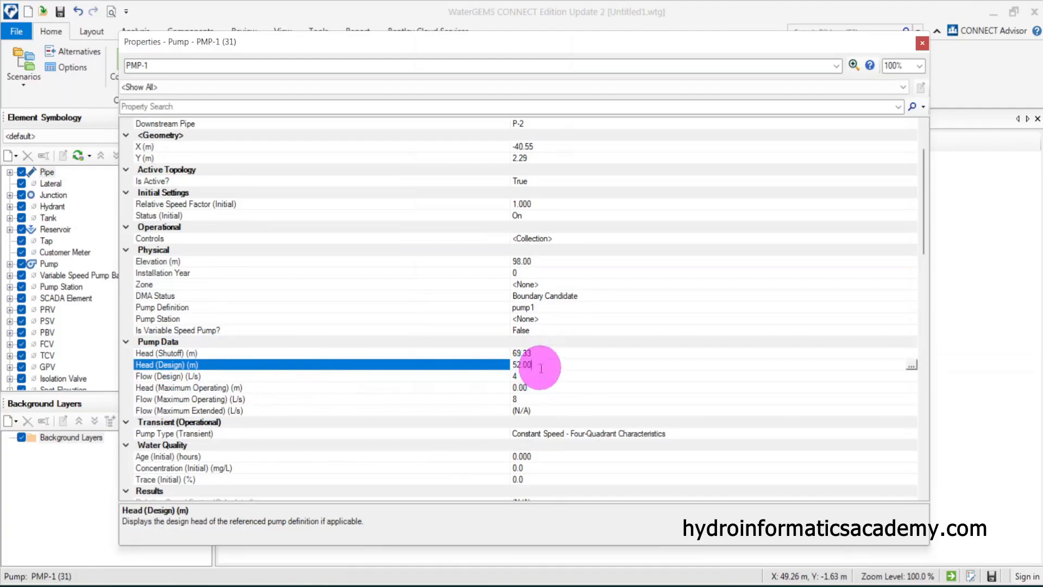
pyautogui.click(468, 375)
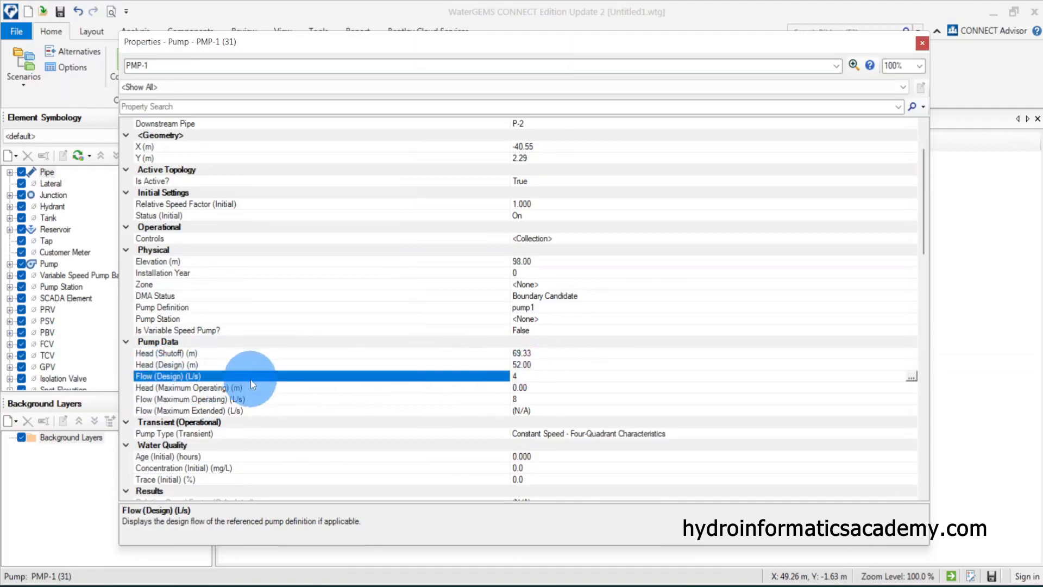
pyautogui.click(544, 376)
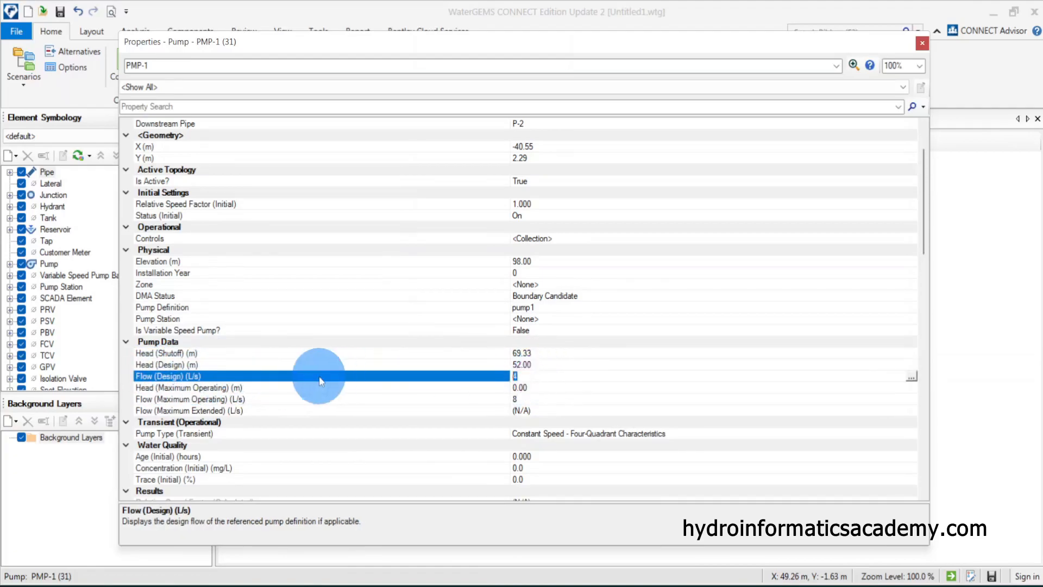
pyautogui.click(921, 43)
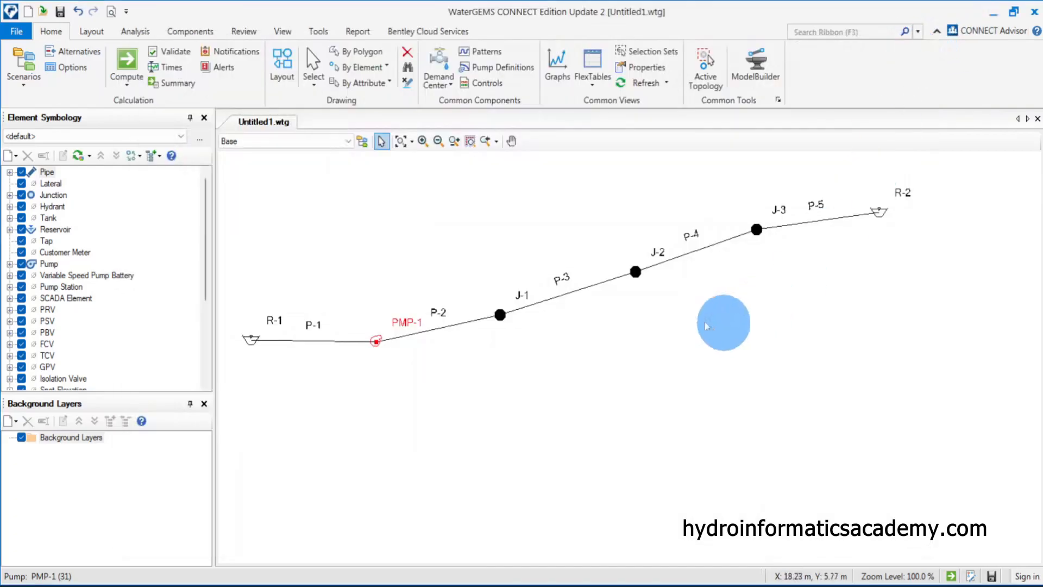
# Validate the network, run the computation, and review the calculation summary before closing it
pyautogui.click(168, 51)
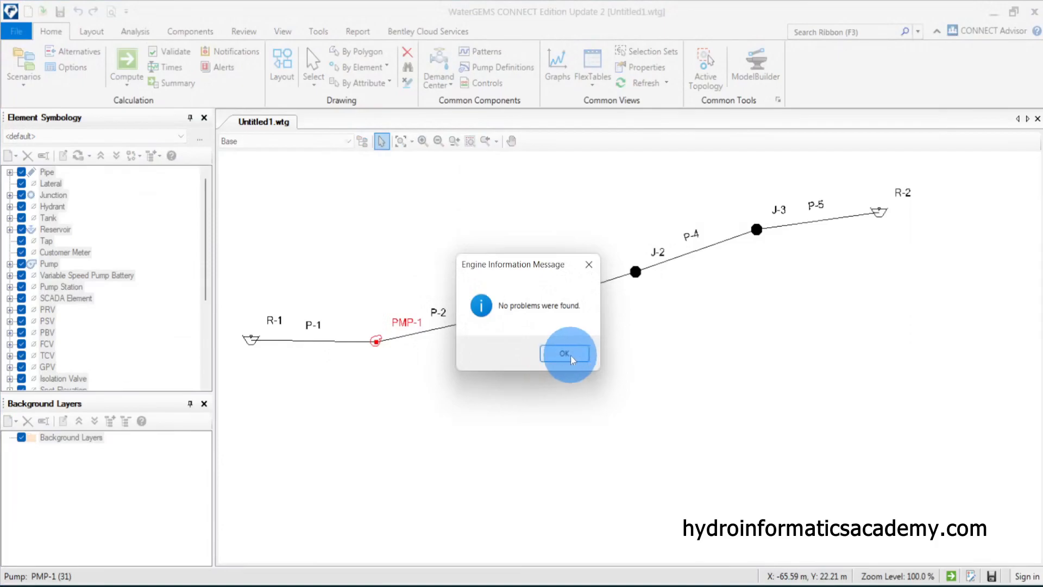
pyautogui.click(570, 355)
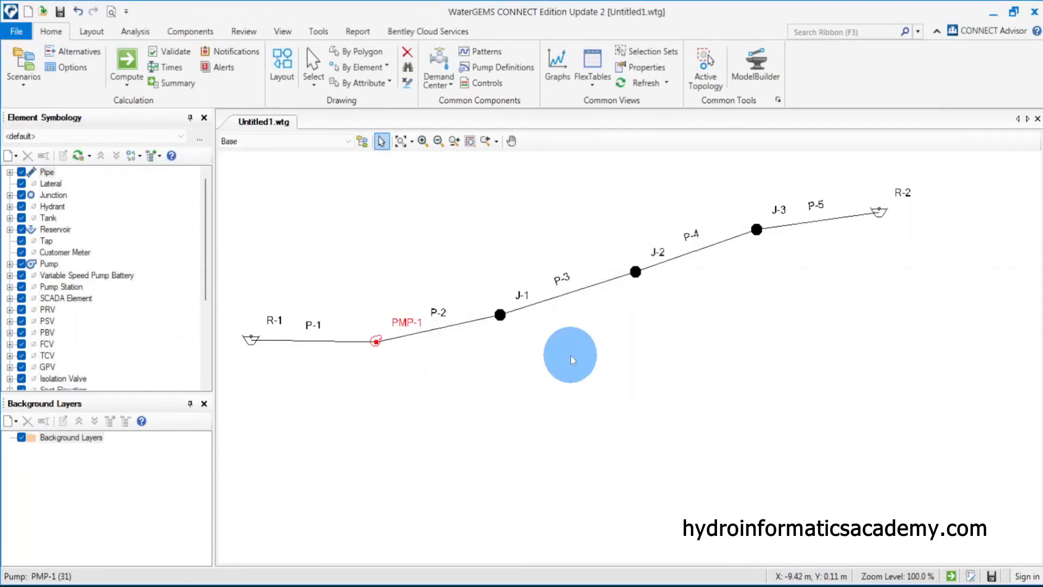
pyautogui.click(235, 361)
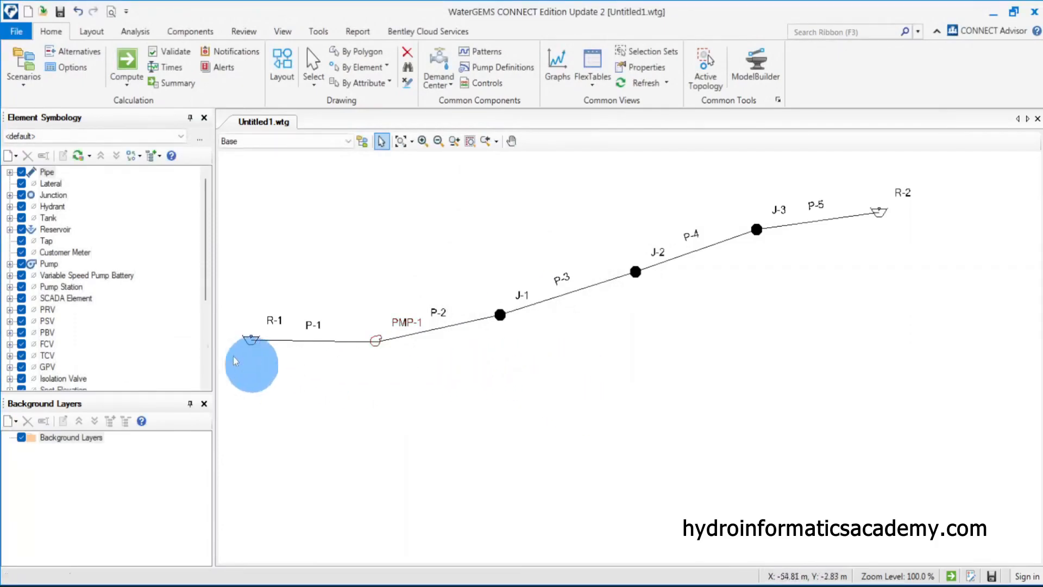
pyautogui.click(128, 59)
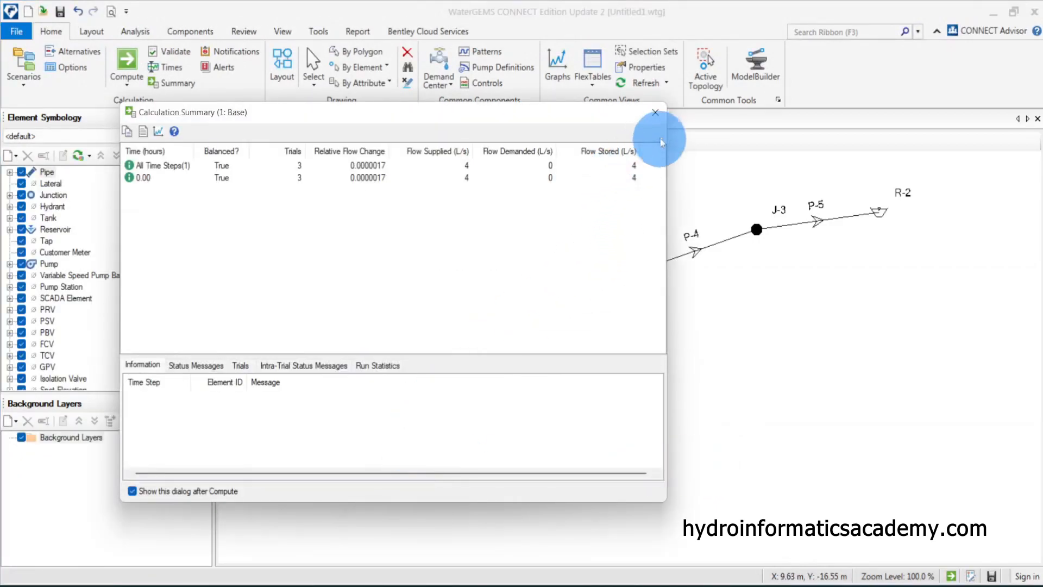
pyautogui.moveTo(615, 118); pyautogui.dragTo(644, 111)
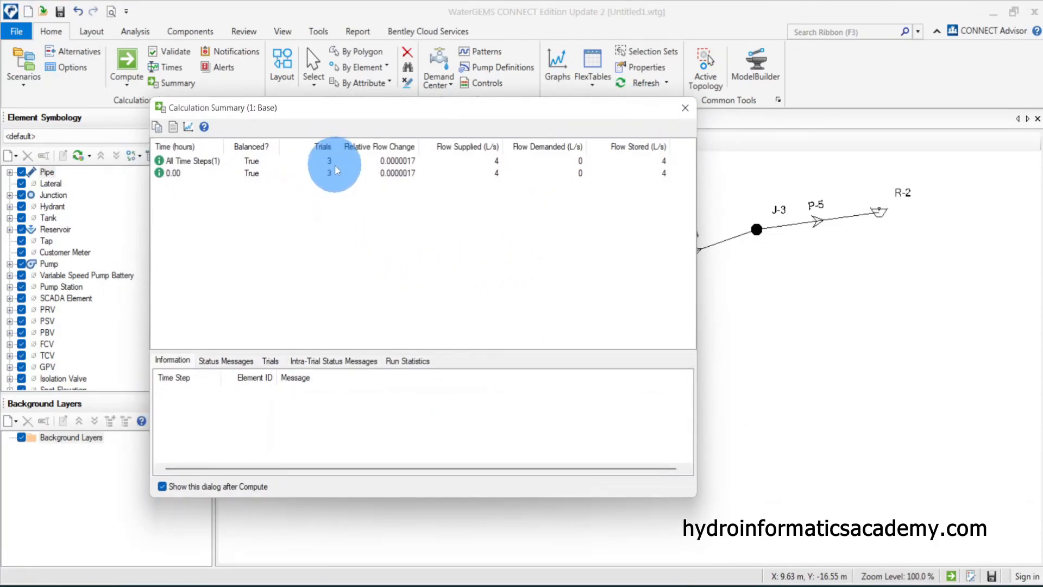
pyautogui.click(509, 169)
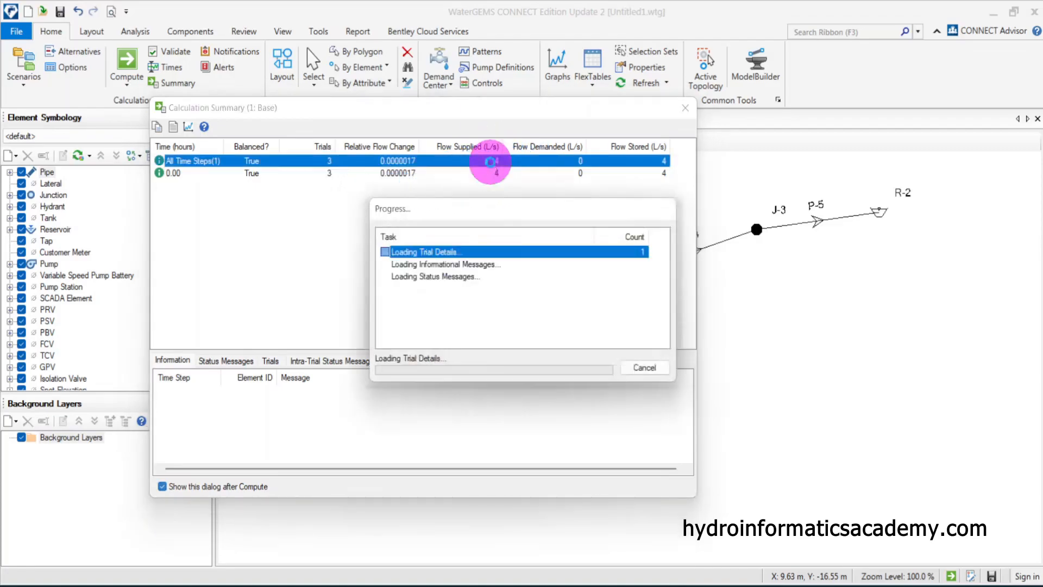
pyautogui.click(492, 184)
pyautogui.click(491, 163)
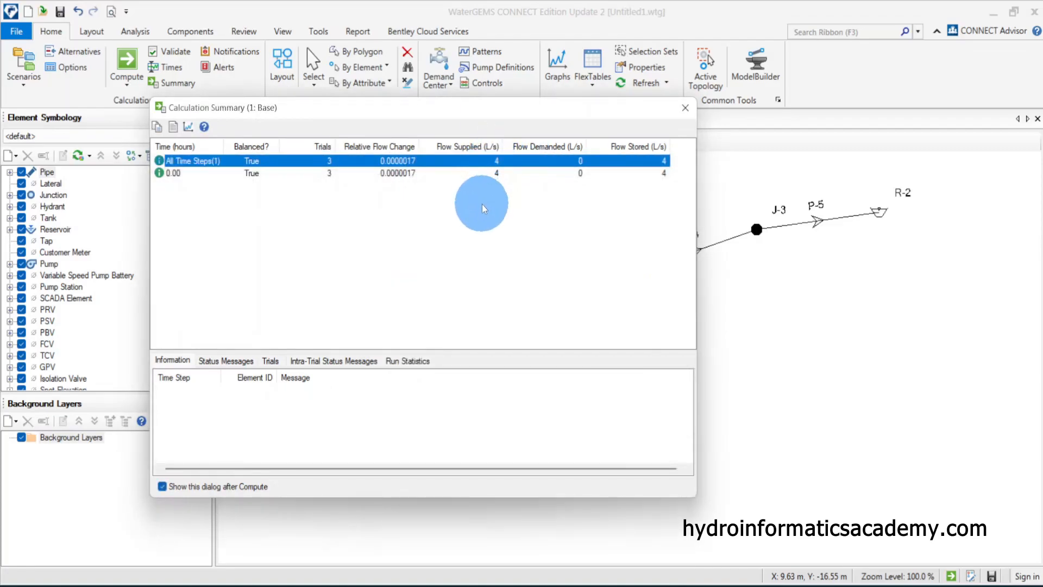
pyautogui.click(685, 109)
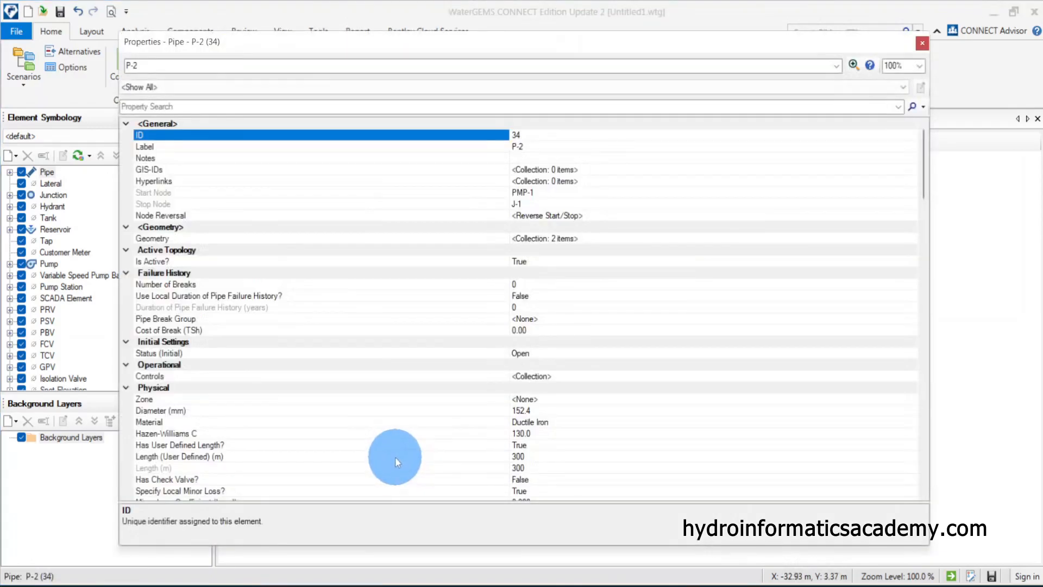
# In P-2's properties, set the flow result display precision to 2 decimal places, then close the properties
pyautogui.scroll(-1, 289, 372)
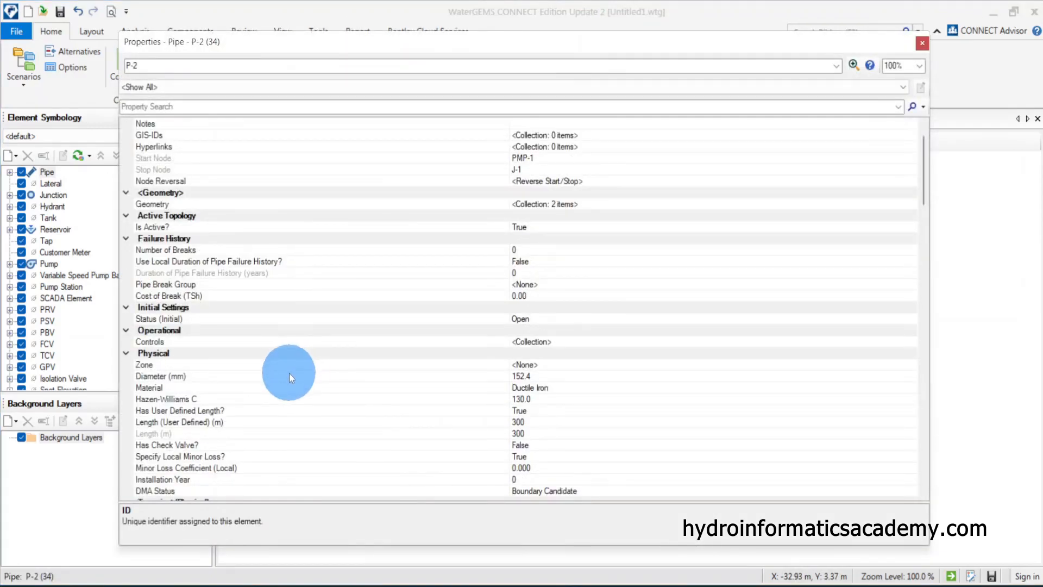
pyautogui.scroll(-5, 296, 383)
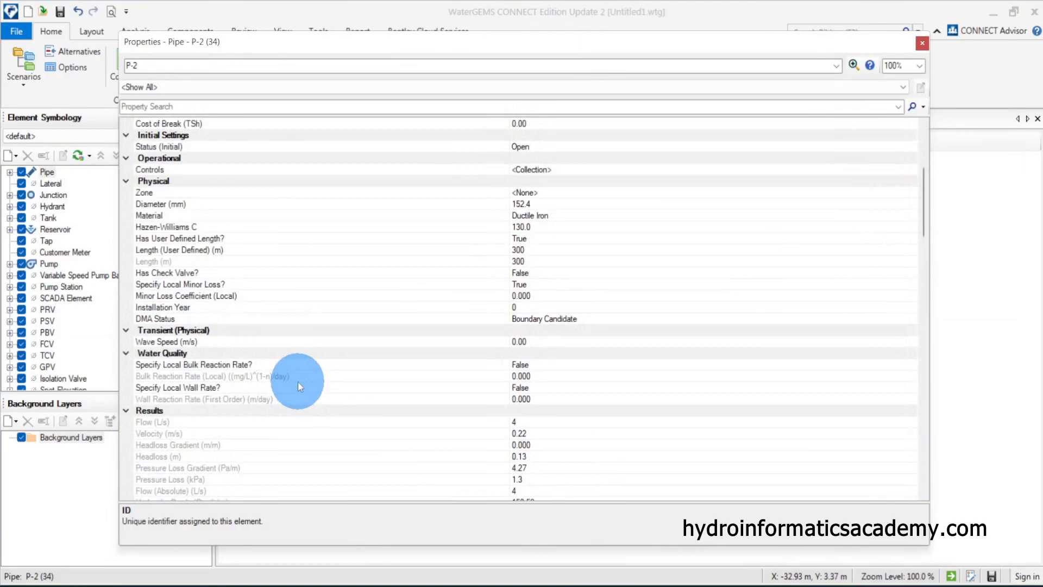
pyautogui.scroll(-4, 297, 382)
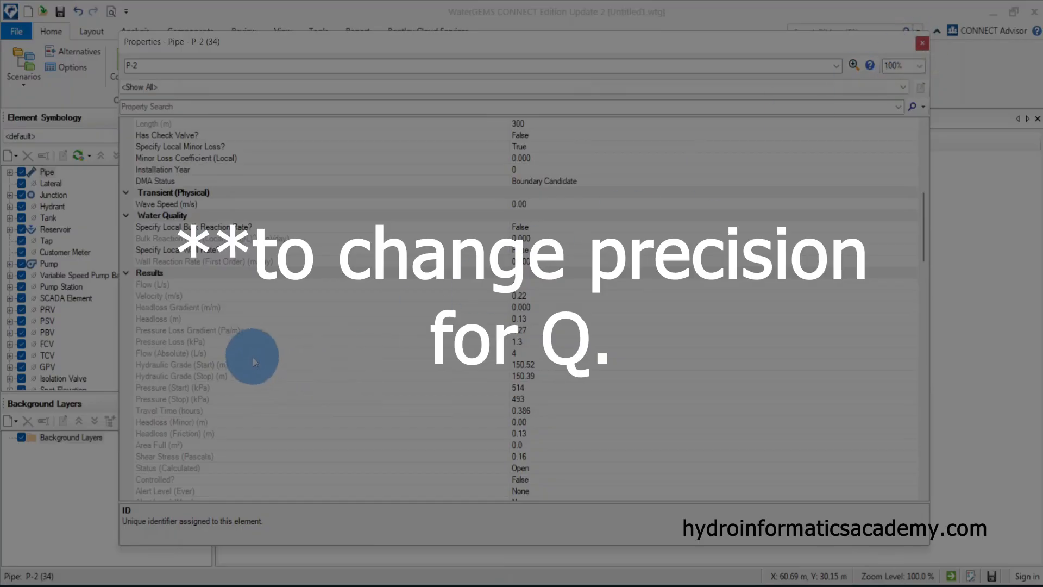
pyautogui.click(160, 284)
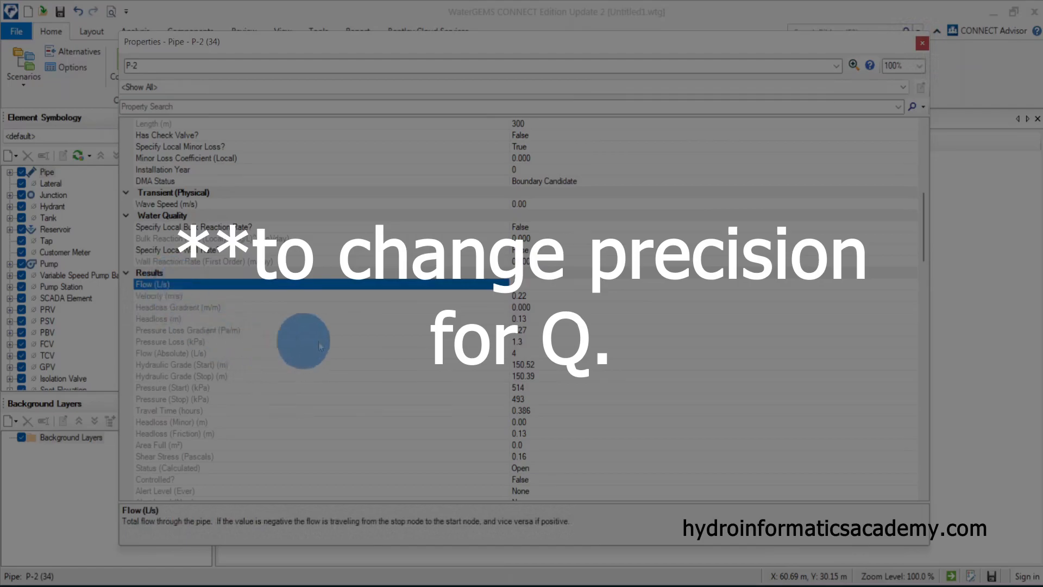
pyautogui.rightClick(462, 287)
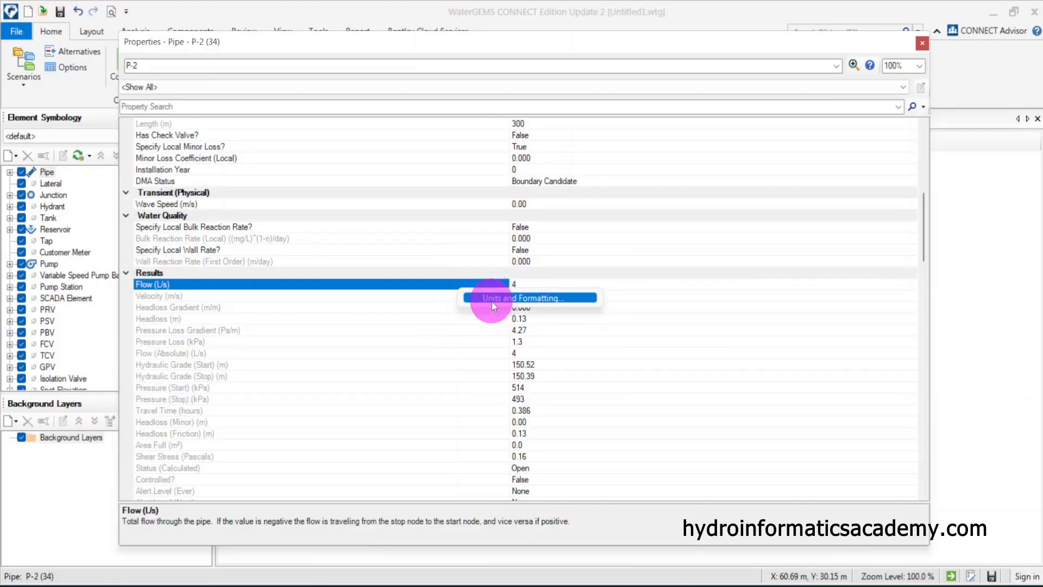
pyautogui.click(496, 299)
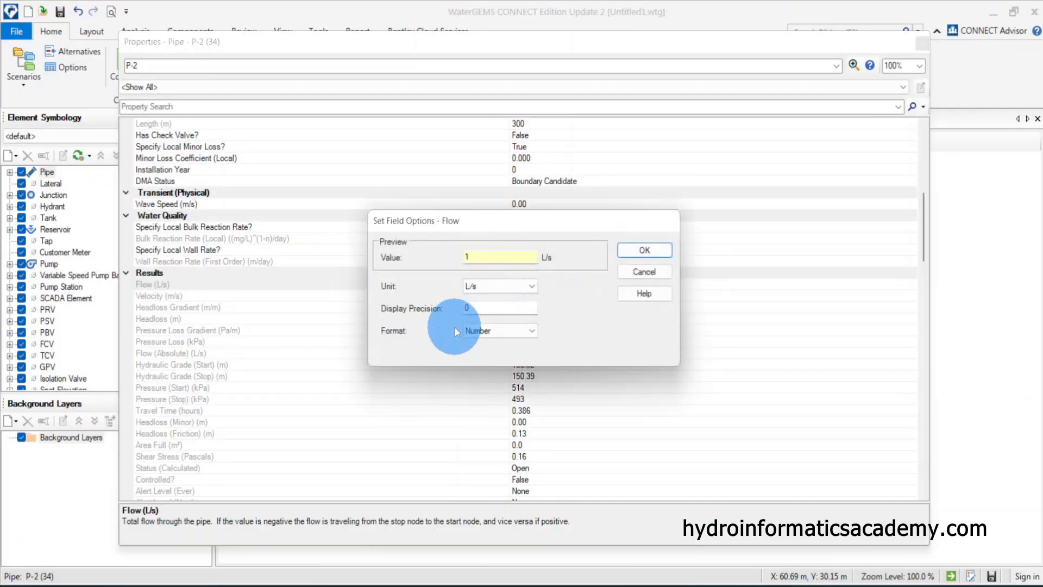
pyautogui.doubleClick(490, 313)
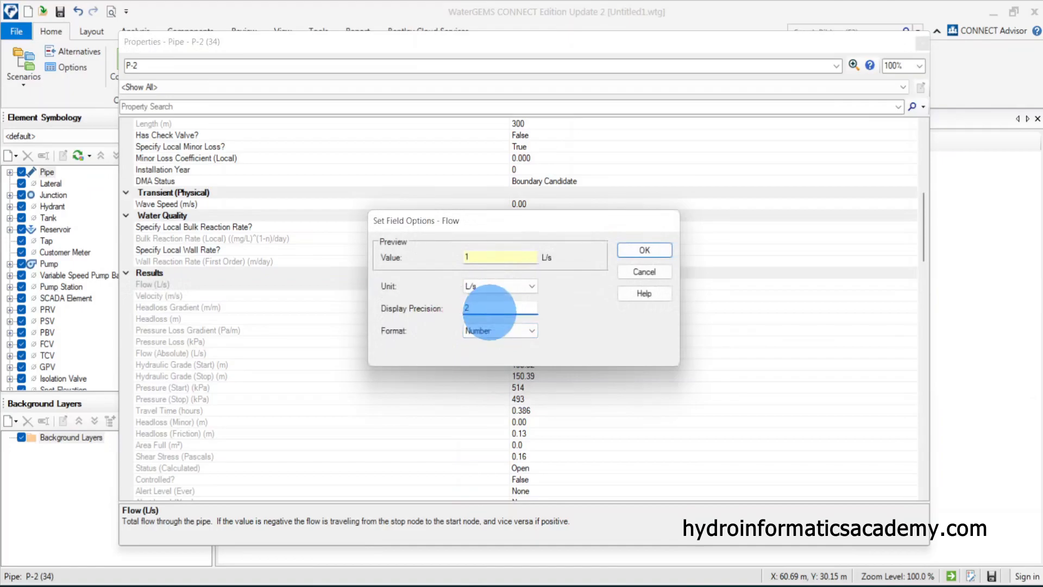
pyautogui.click(645, 250)
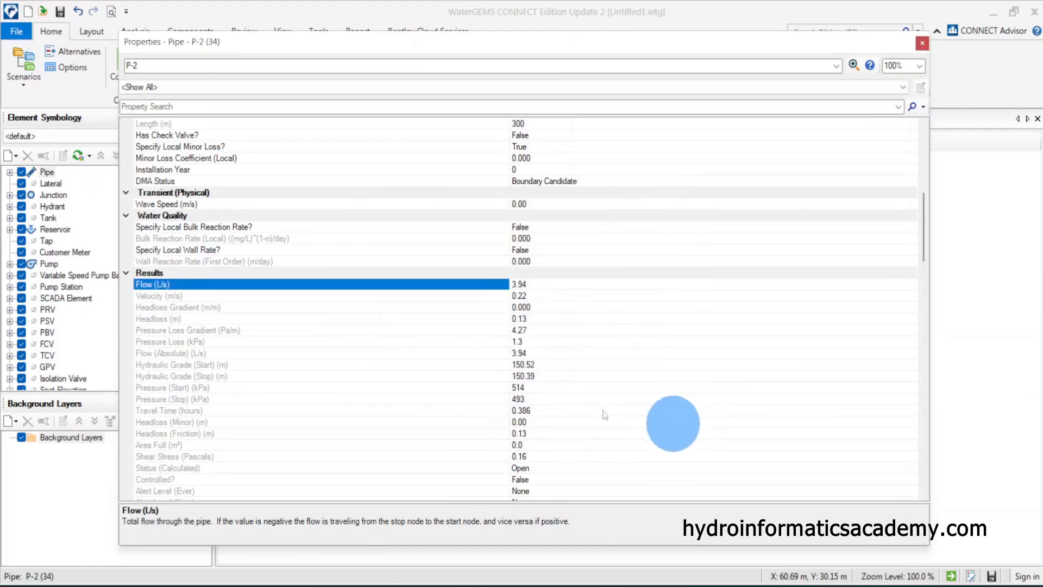
pyautogui.click(921, 43)
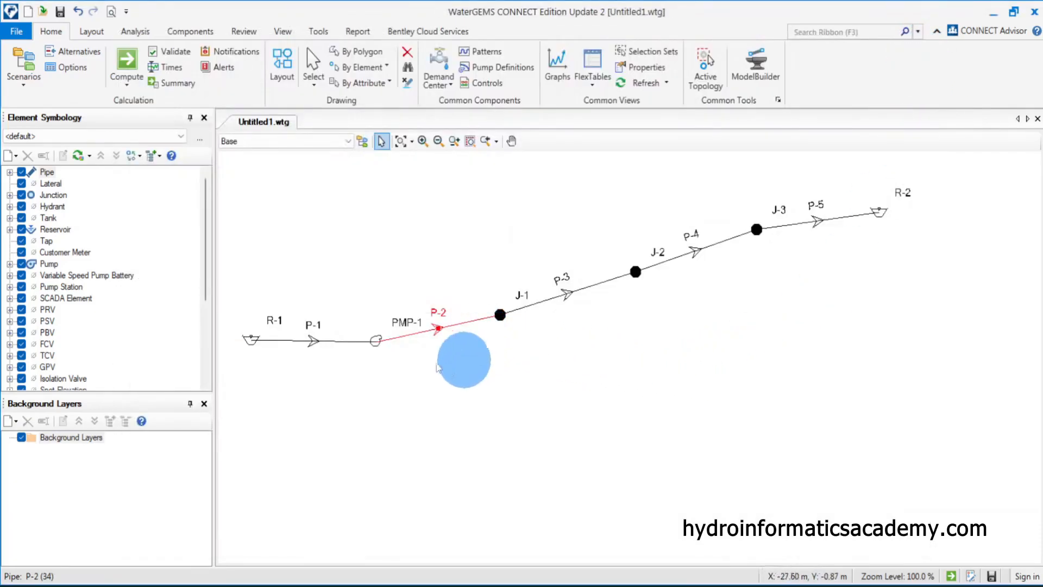
# Add a pipe annotation showing Results Flow with a Y offset of -2 m and apply it
pyautogui.click(46, 172)
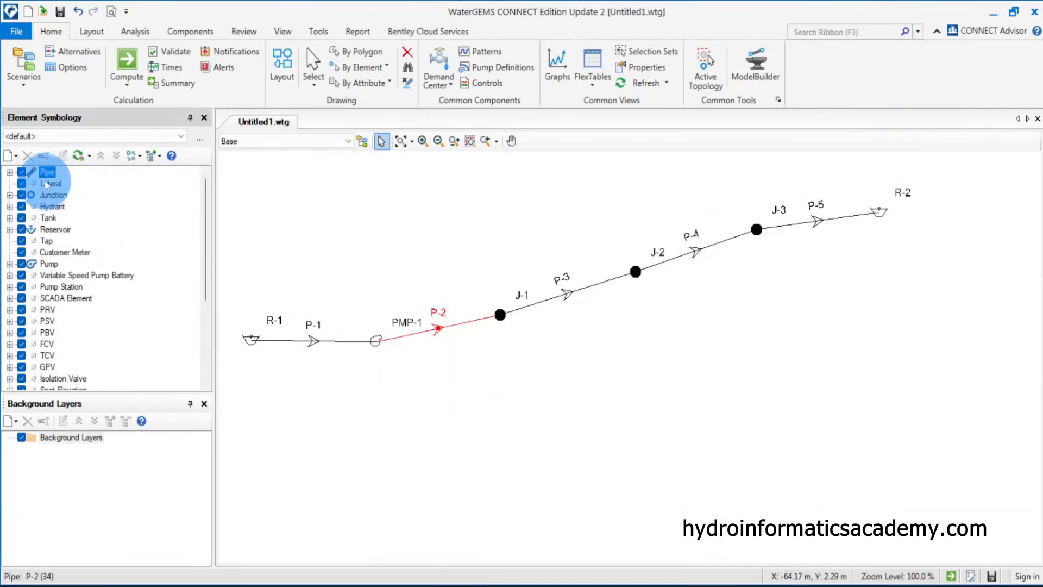
pyautogui.rightClick(49, 172)
pyautogui.moveTo(72, 184)
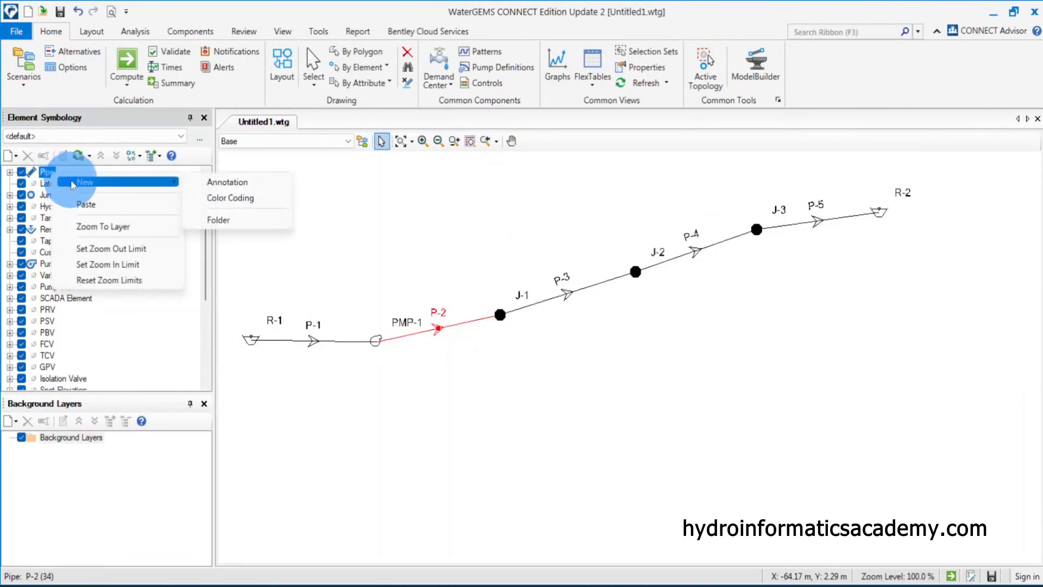
pyautogui.click(233, 182)
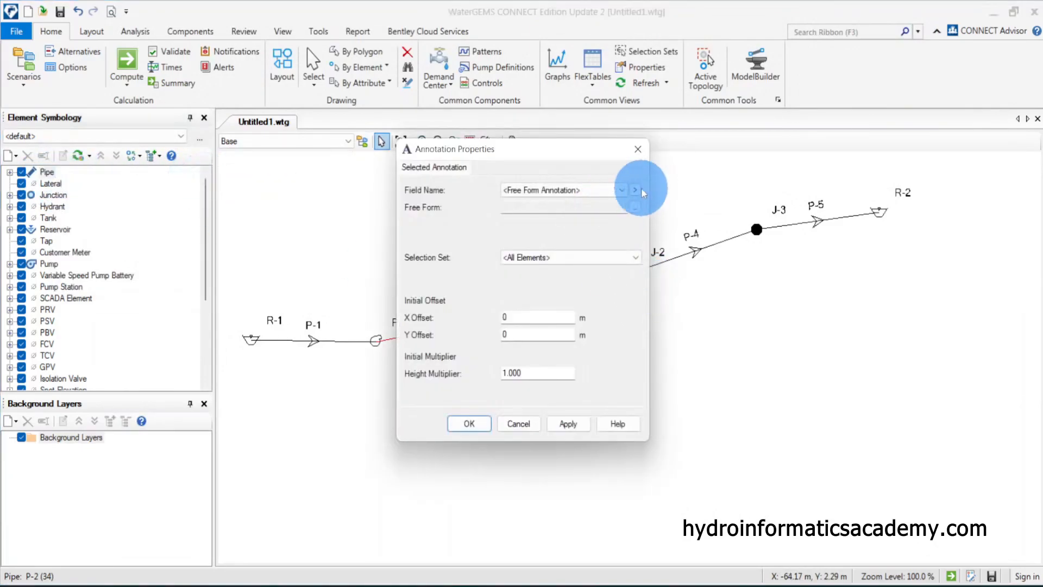
pyautogui.click(635, 190)
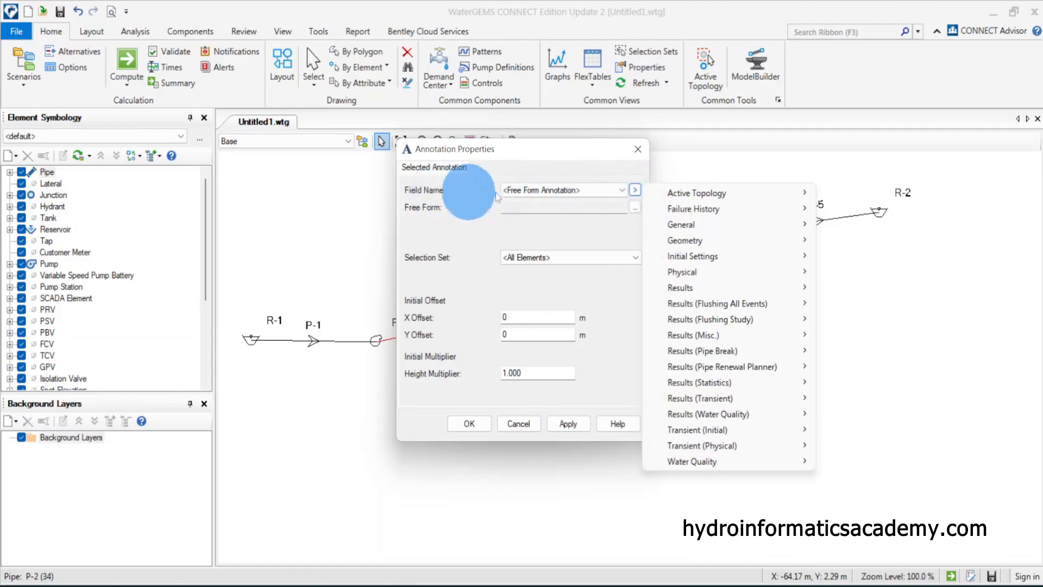
pyautogui.moveTo(793, 287)
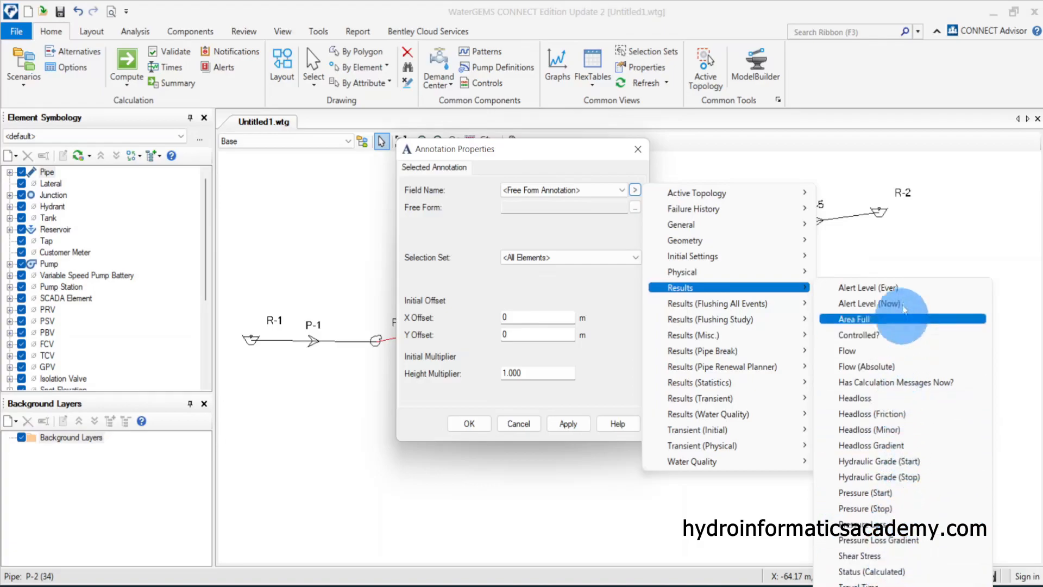
pyautogui.click(869, 352)
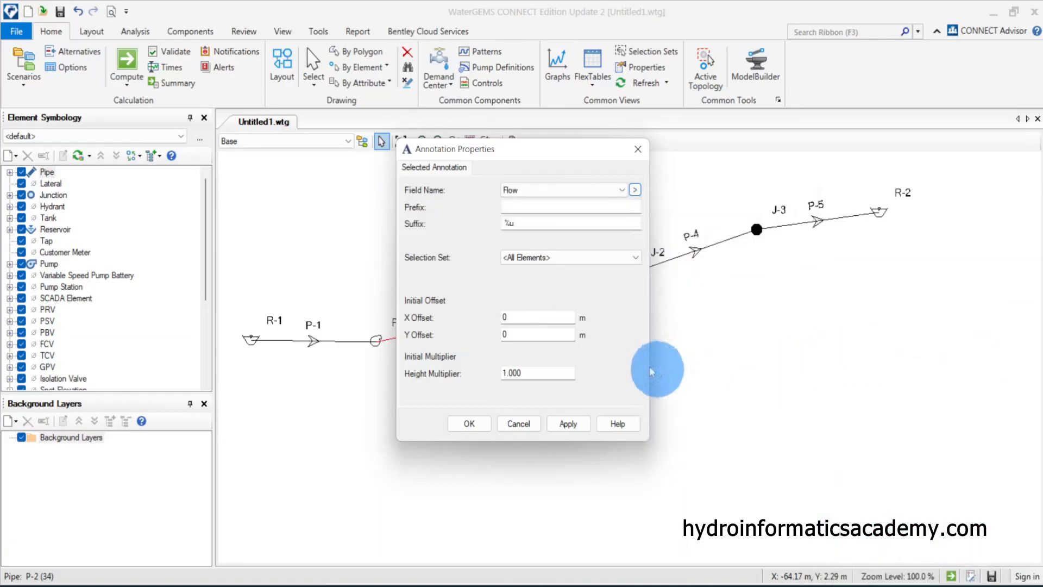
pyautogui.click(568, 424)
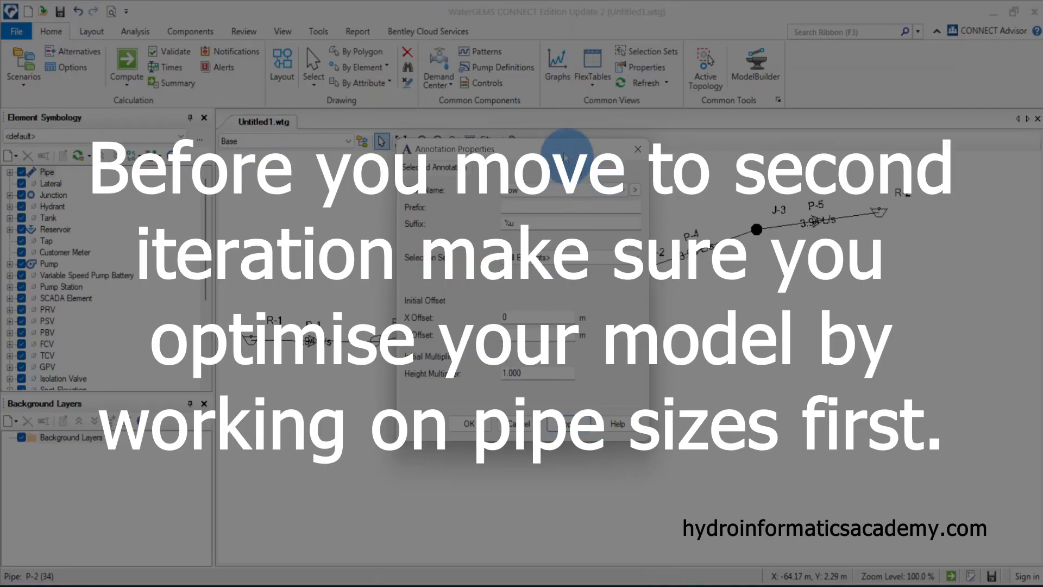
pyautogui.moveTo(560, 147)
pyautogui.mouseDown()
pyautogui.moveTo(199, 190)
pyautogui.moveTo(233, 173)
pyautogui.mouseUp()
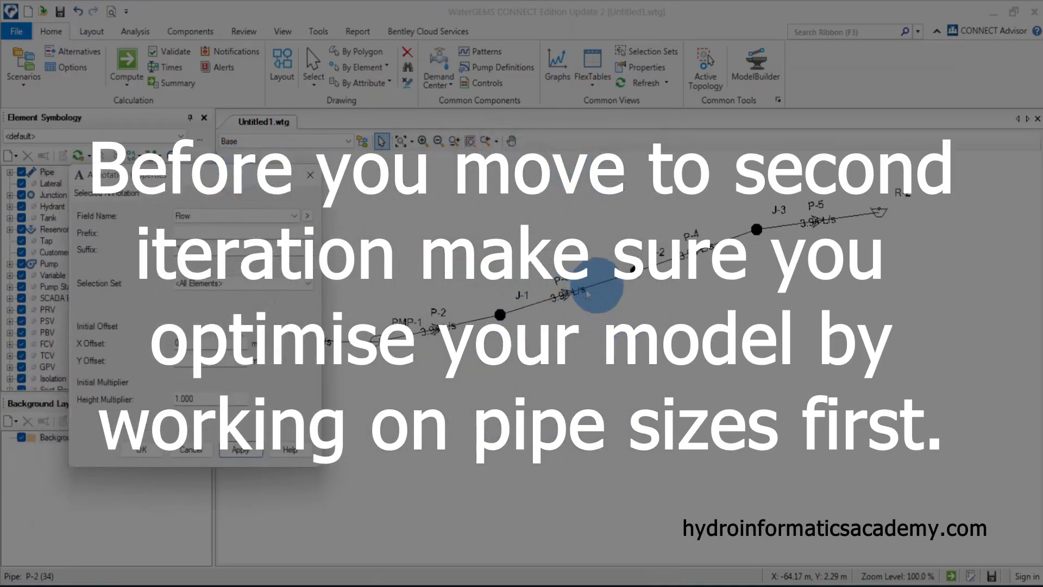
pyautogui.click(192, 362)
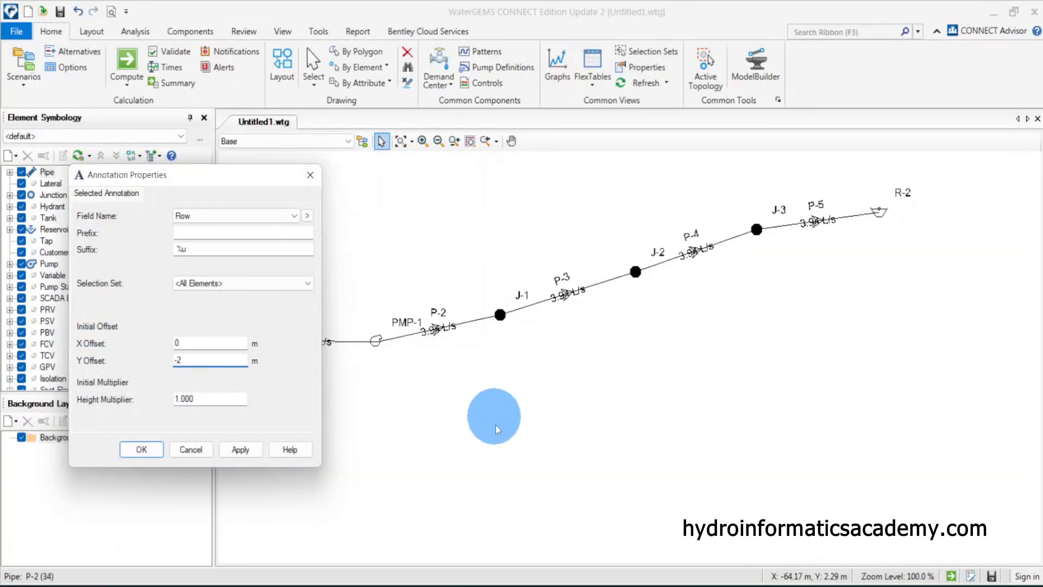
pyautogui.click(240, 454)
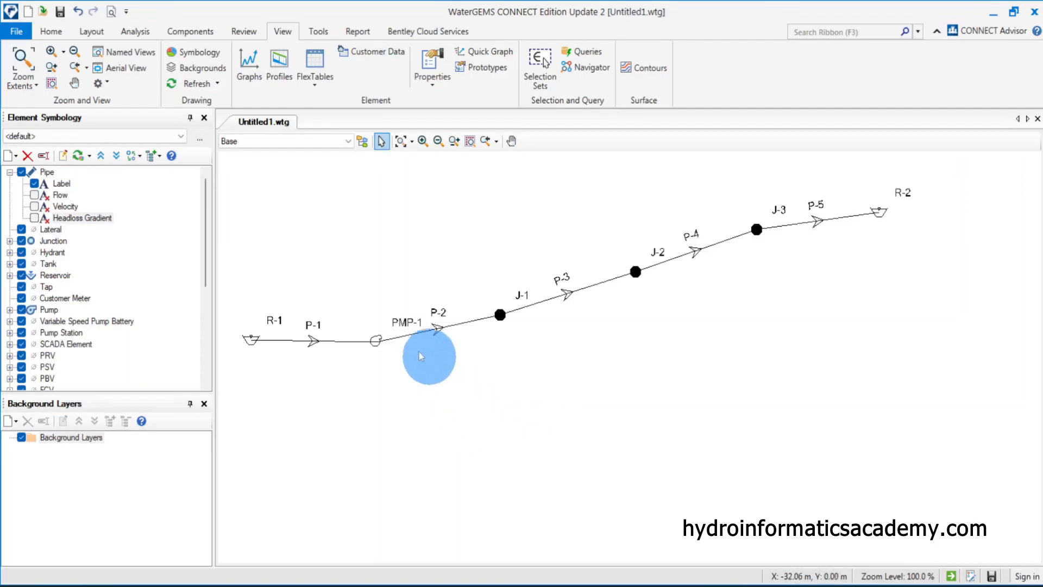
# Open PMP-1's pump definition, set pump1's design head to 55 m, and close the definitions and properties
pyautogui.doubleClick(376, 340)
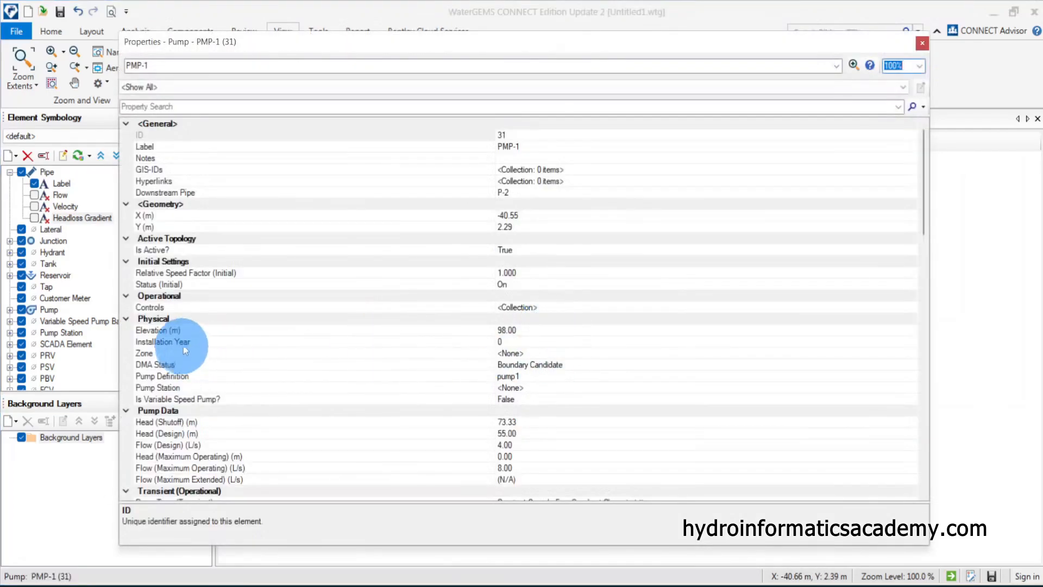
pyautogui.click(185, 344)
pyautogui.click(198, 330)
pyautogui.scroll(-3, 322, 418)
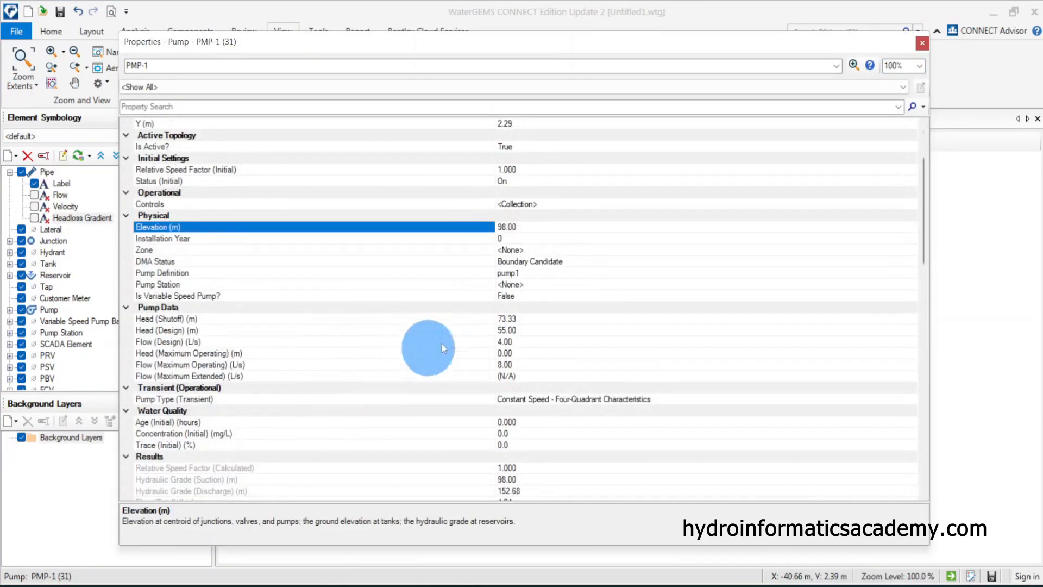
pyautogui.click(405, 272)
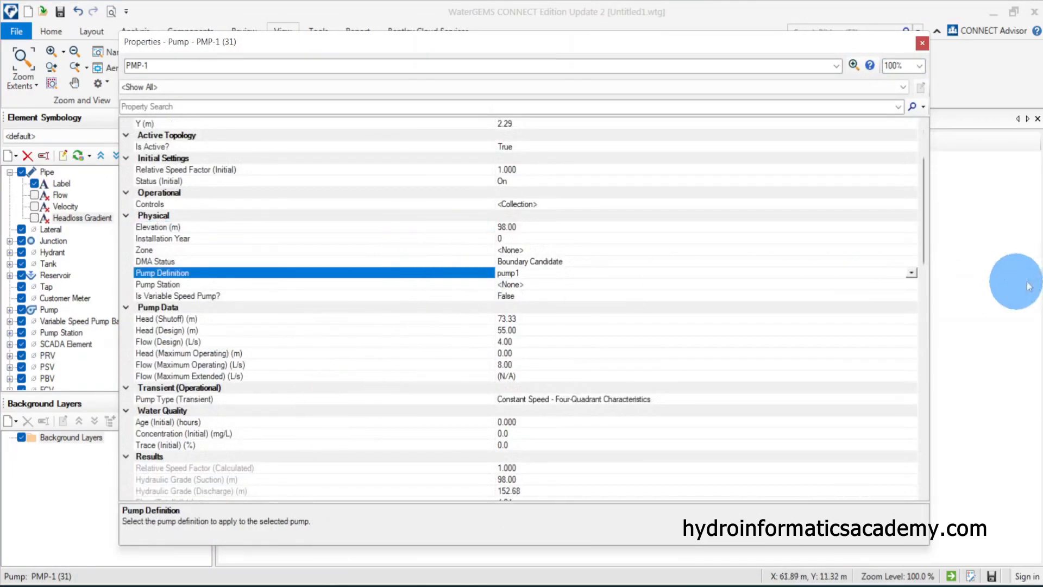
pyautogui.click(911, 273)
pyautogui.click(800, 291)
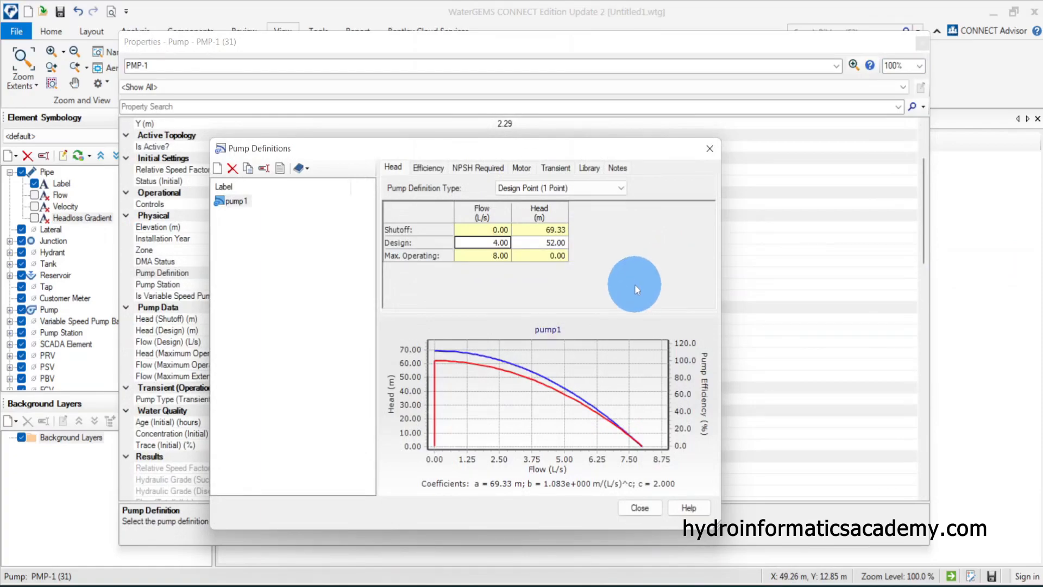
pyautogui.click(550, 244)
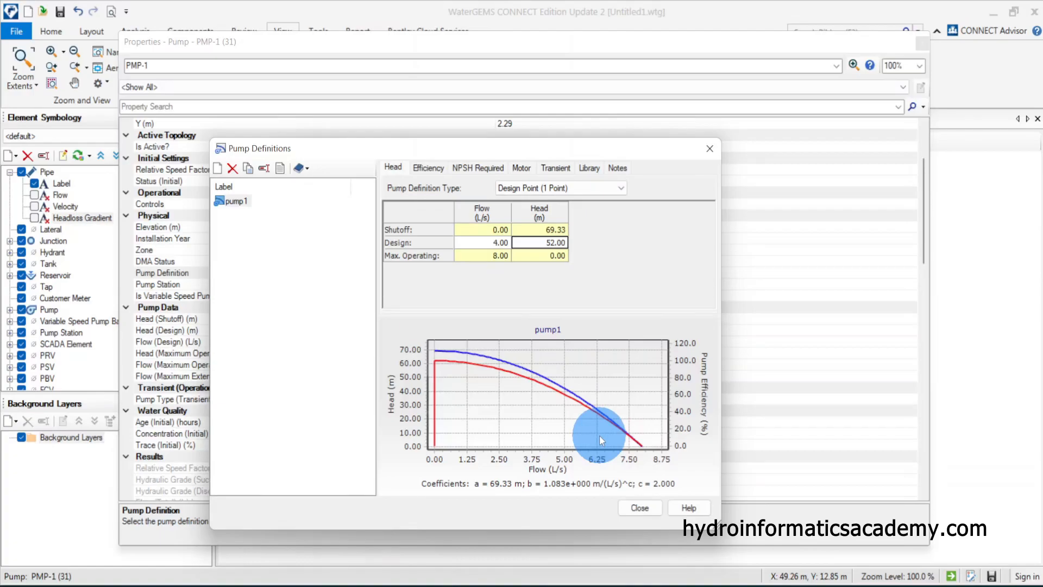
pyautogui.write('55')
pyautogui.click(639, 508)
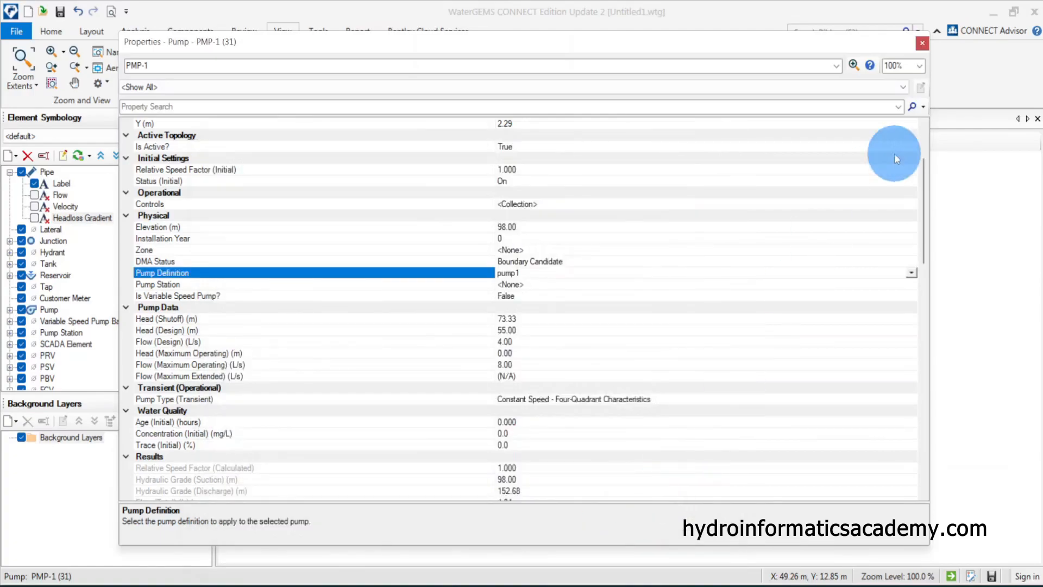
pyautogui.click(922, 43)
pyautogui.click(461, 233)
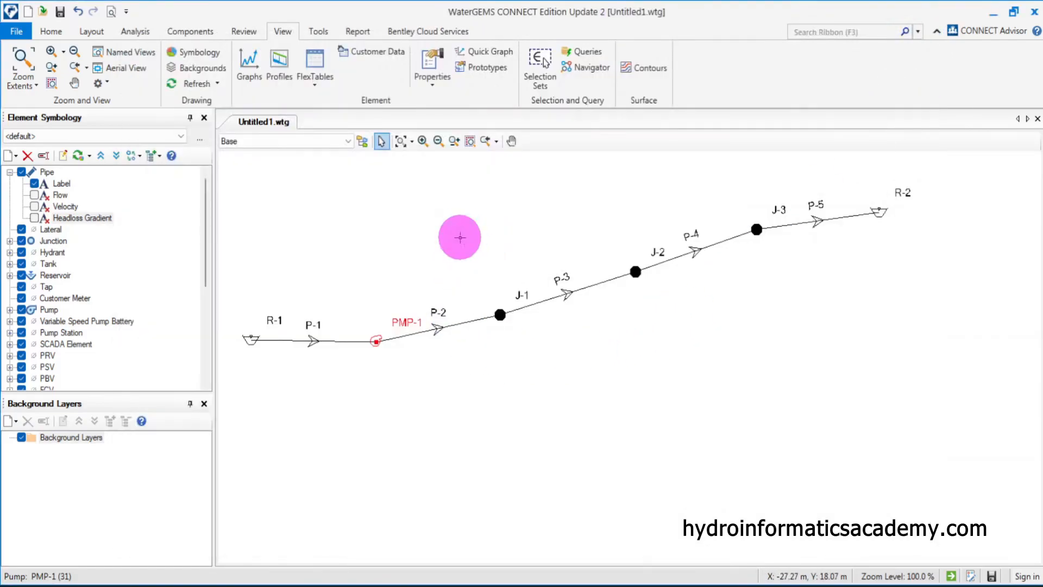
pyautogui.click(93, 31)
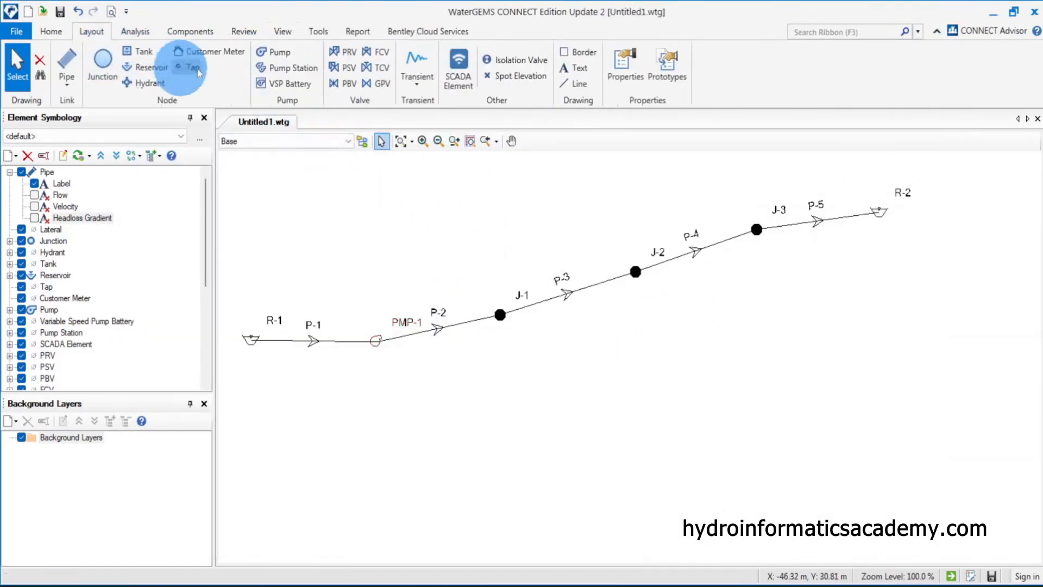
# In the pipe FlexTable, set the diameters of P-2, P-3, P-4 and P-5 to 110 mm, then close the table
pyautogui.click(244, 31)
pyautogui.click(49, 33)
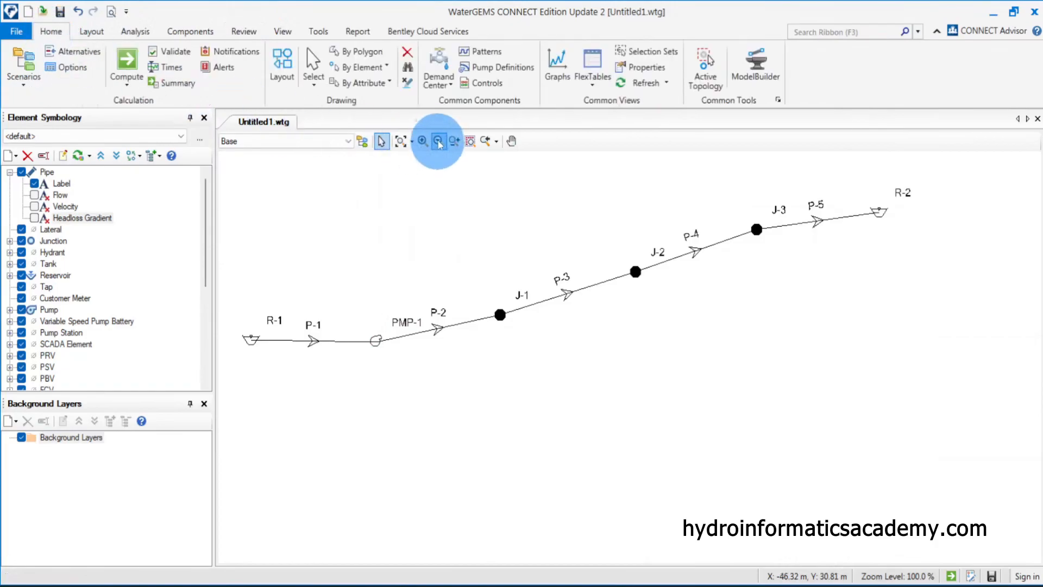
pyautogui.click(592, 68)
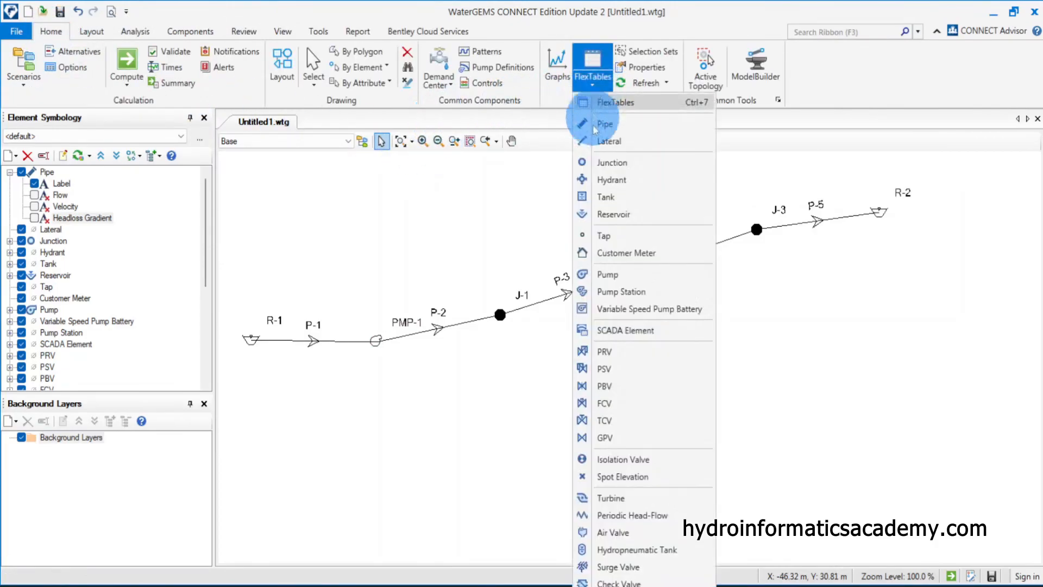
pyautogui.click(627, 125)
pyautogui.click(470, 220)
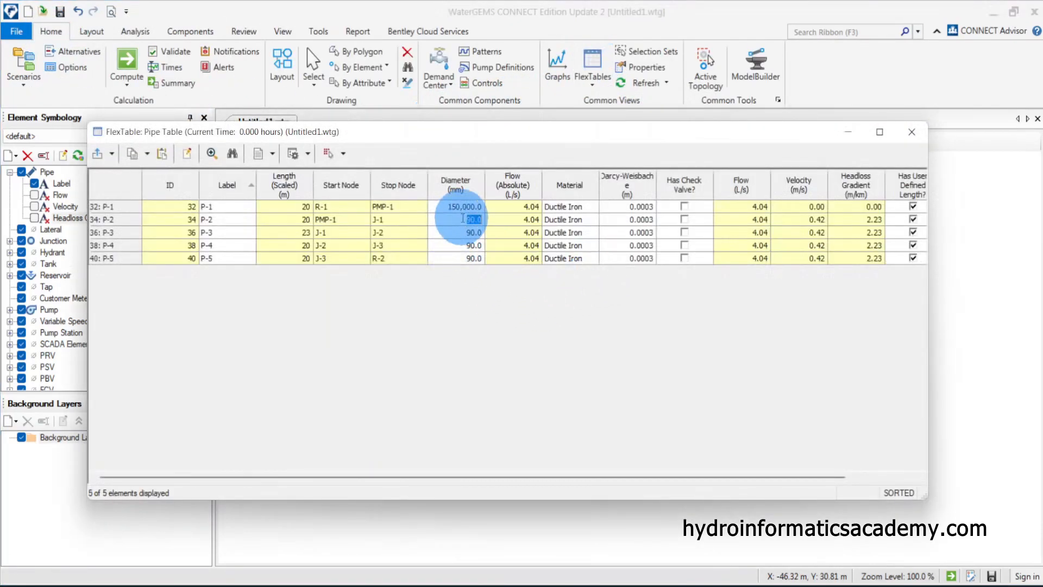
pyautogui.write('110')
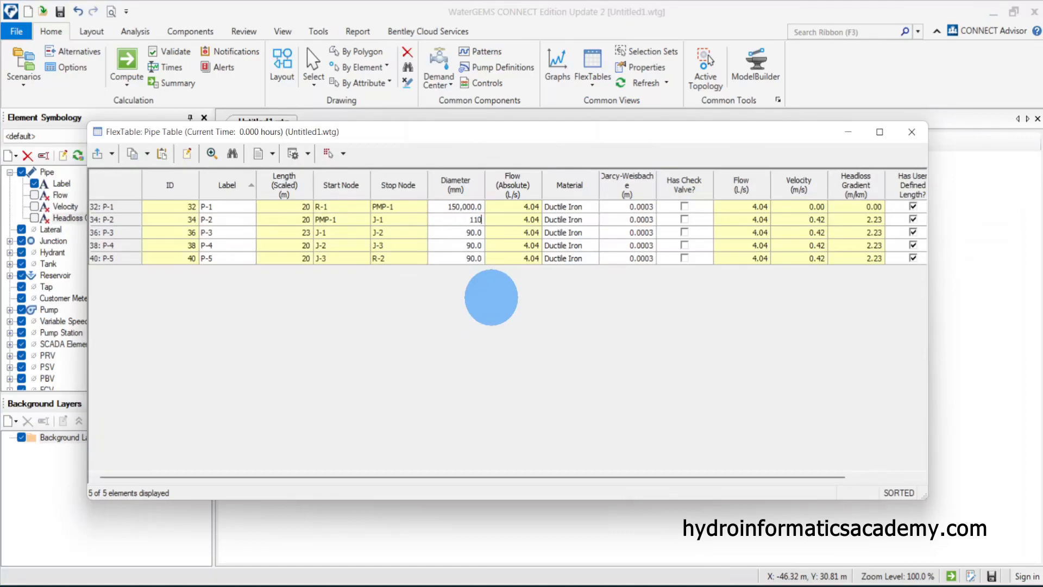
pyautogui.press('Return')
pyautogui.write('110')
pyautogui.press('Return')
pyautogui.write('110')
pyautogui.press('Return')
pyautogui.write('1')
pyautogui.click(469, 245)
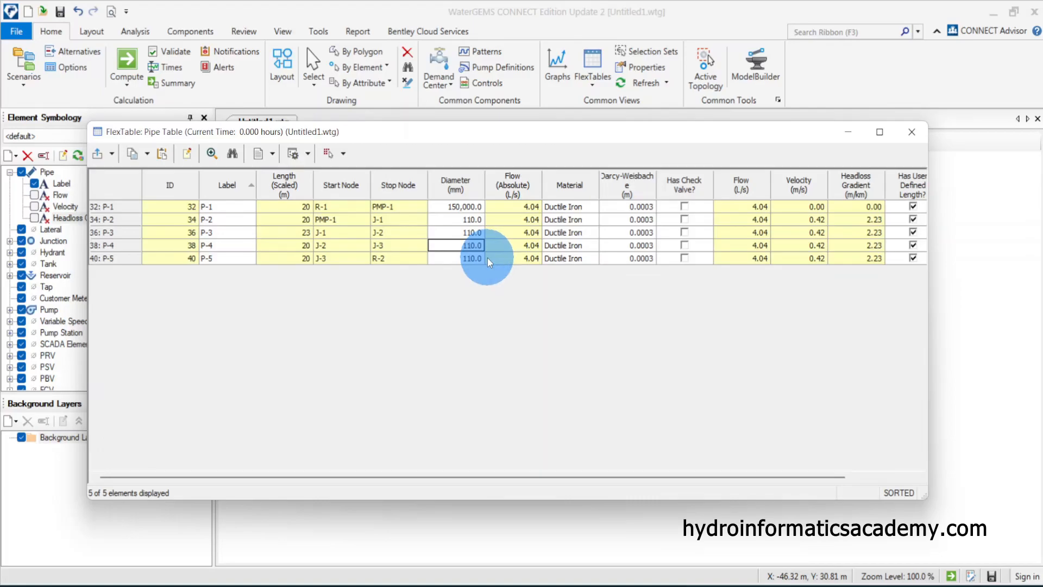
pyautogui.click(912, 133)
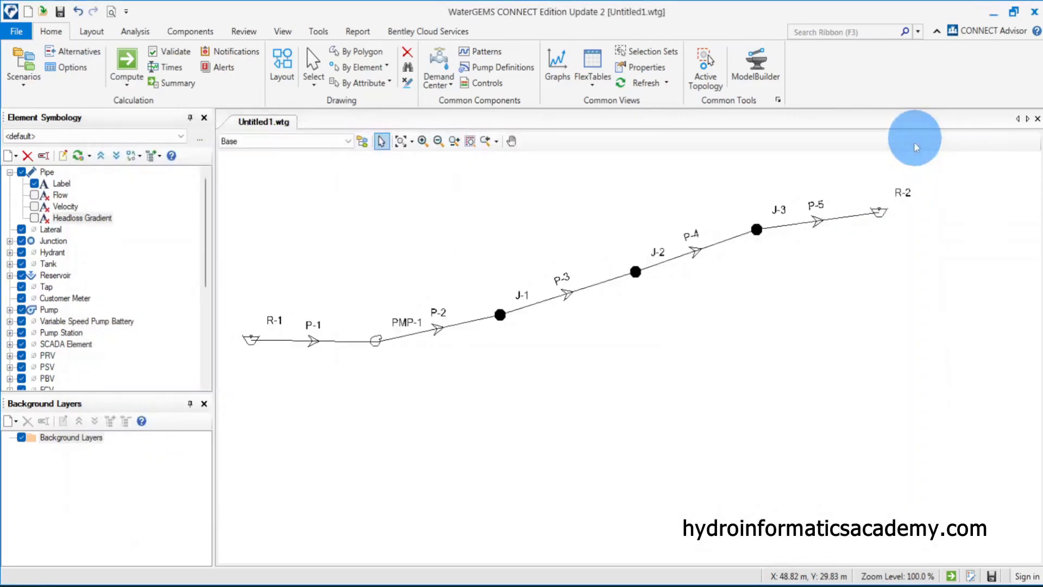
# Recompute the network with the new pipe diameters
pyautogui.click(524, 386)
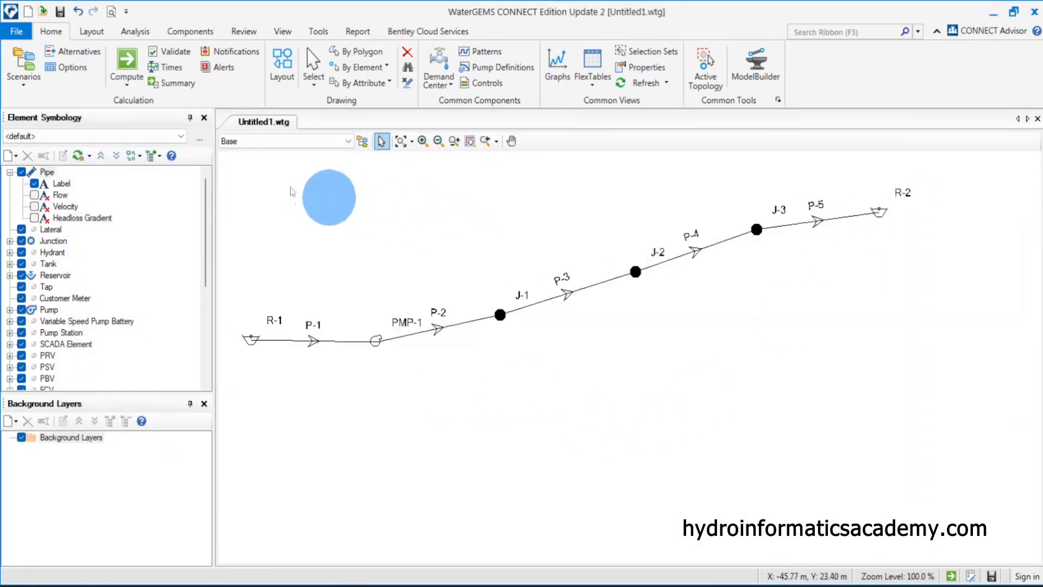
pyautogui.click(127, 63)
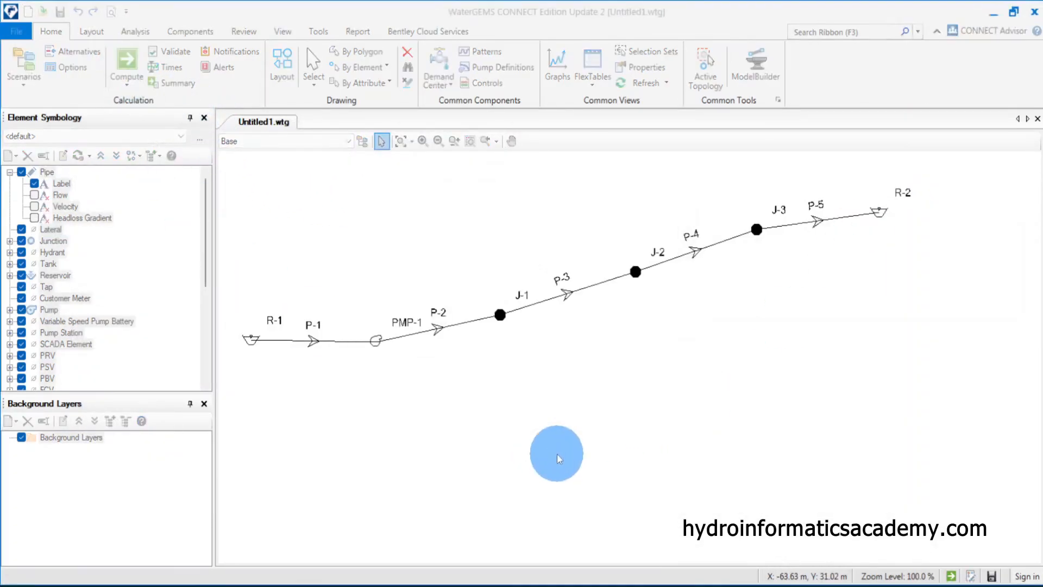
pyautogui.click(684, 104)
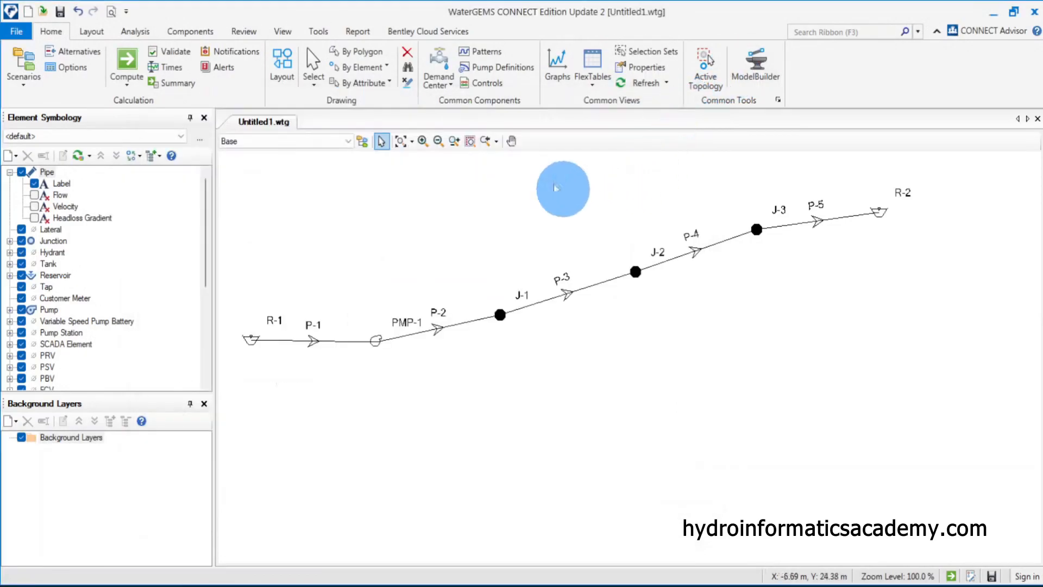
# Display the pipe Flow annotations, then swap them for Velocity annotations to review the results
pyautogui.click(34, 195)
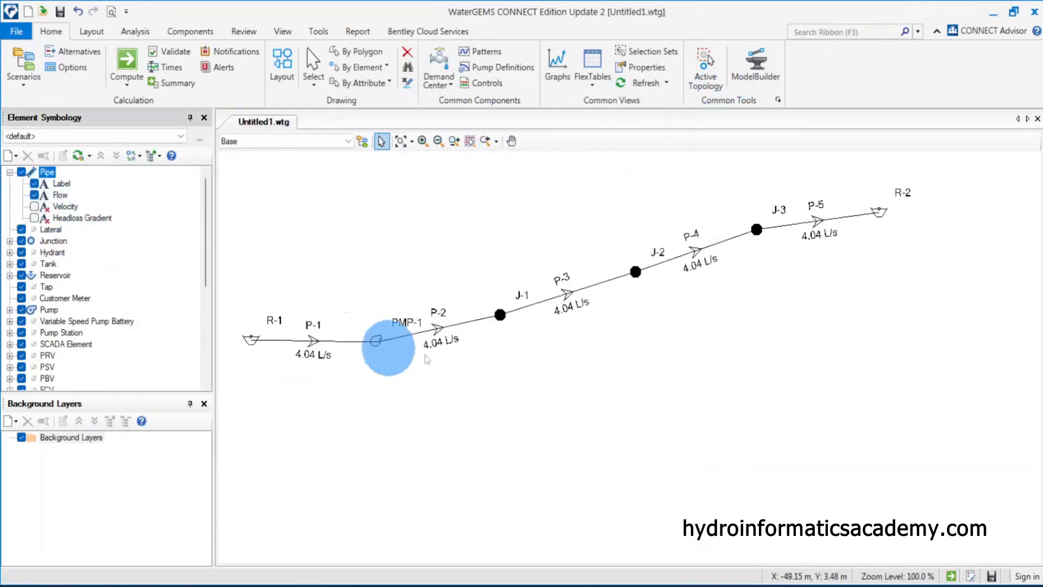
pyautogui.click(438, 369)
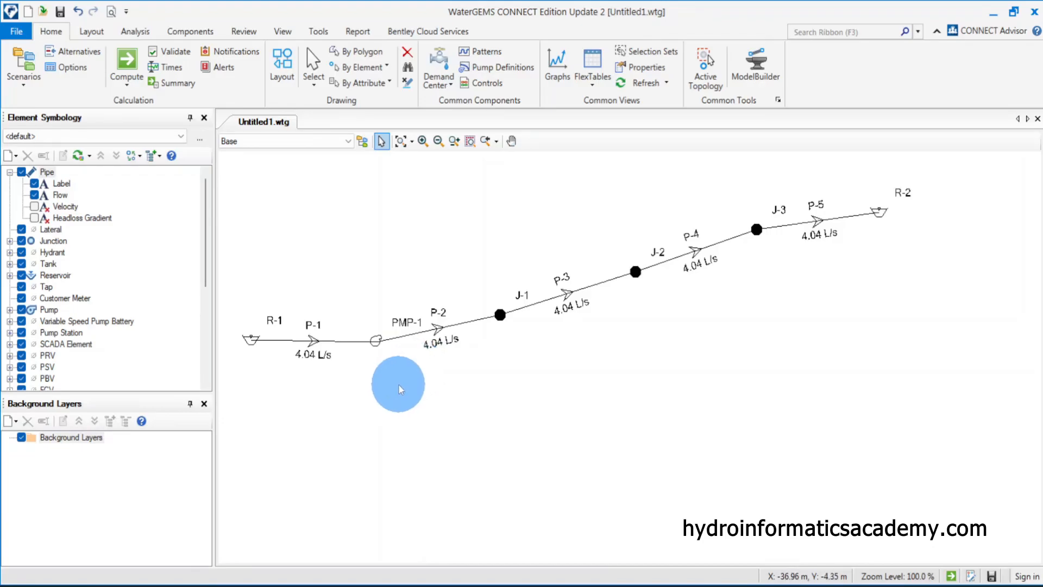
pyautogui.click(34, 195)
pyautogui.click(34, 206)
pyautogui.click(551, 409)
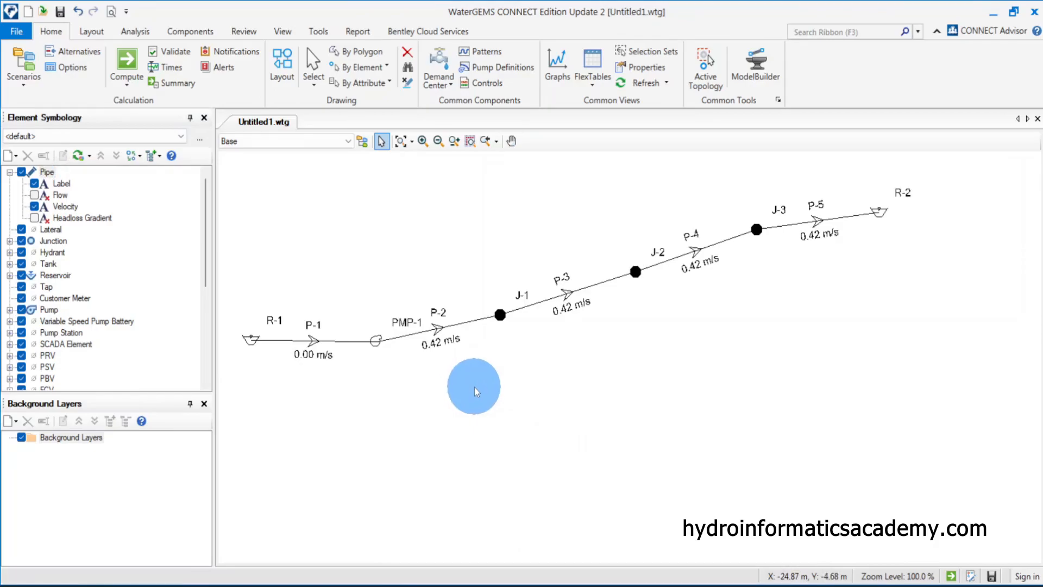
# Swap the pipe annotations to Headloss Gradient, then turn them off and restore the Flow annotations
pyautogui.click(35, 206)
pyautogui.click(34, 217)
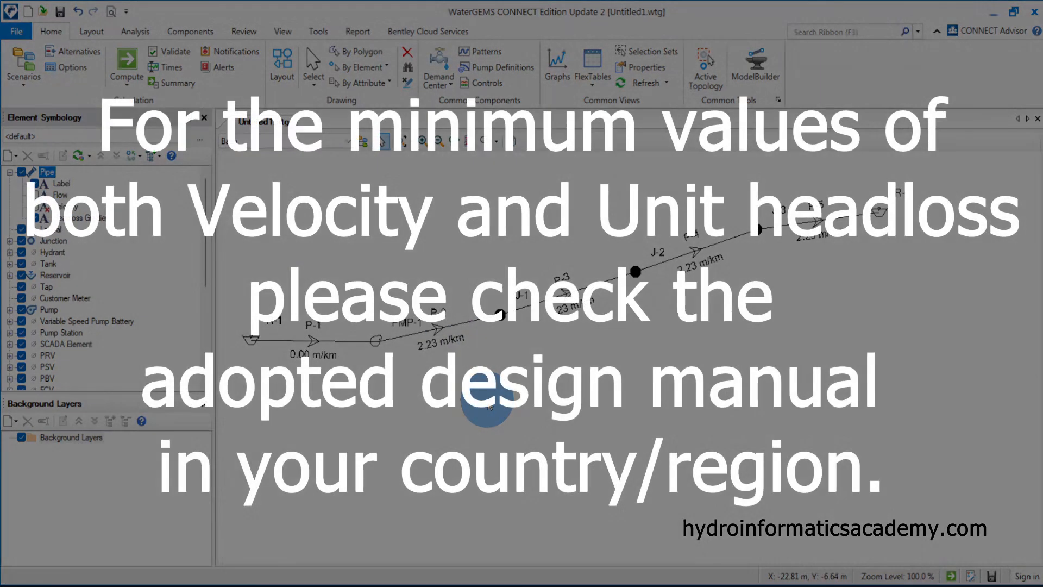
pyautogui.click(487, 402)
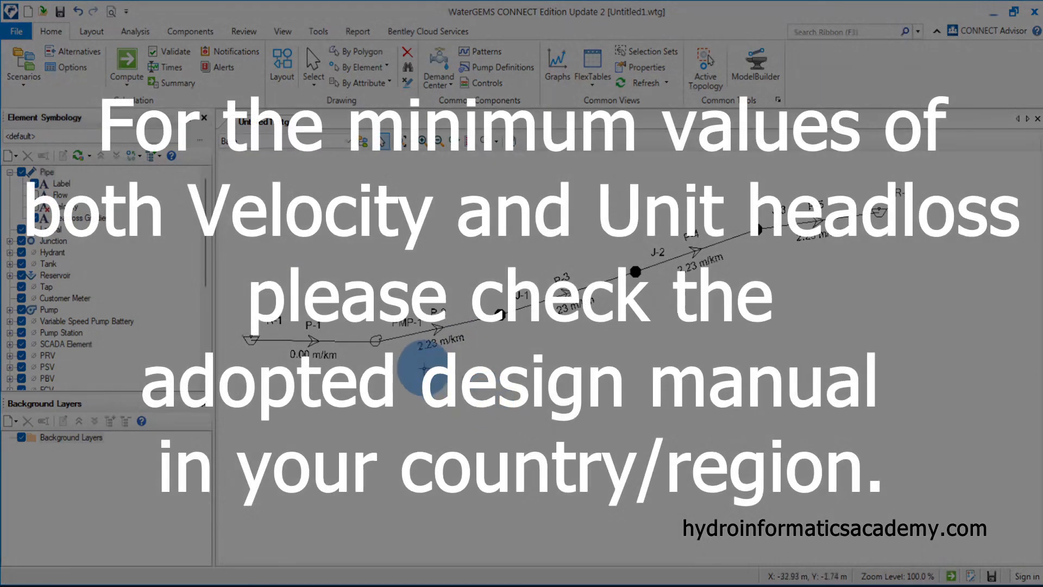
pyautogui.click(36, 219)
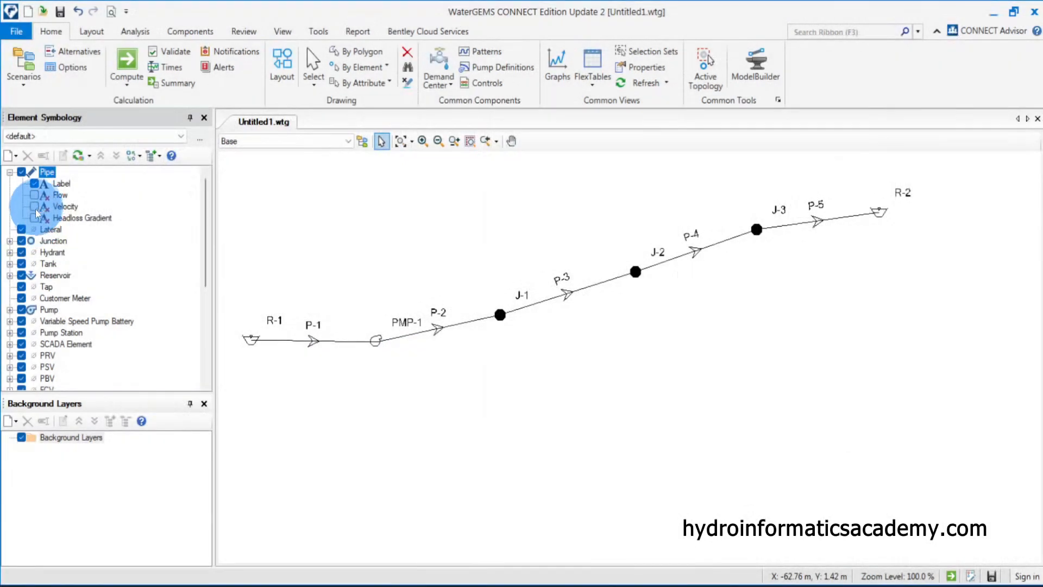
pyautogui.click(35, 207)
pyautogui.click(35, 207)
pyautogui.click(36, 196)
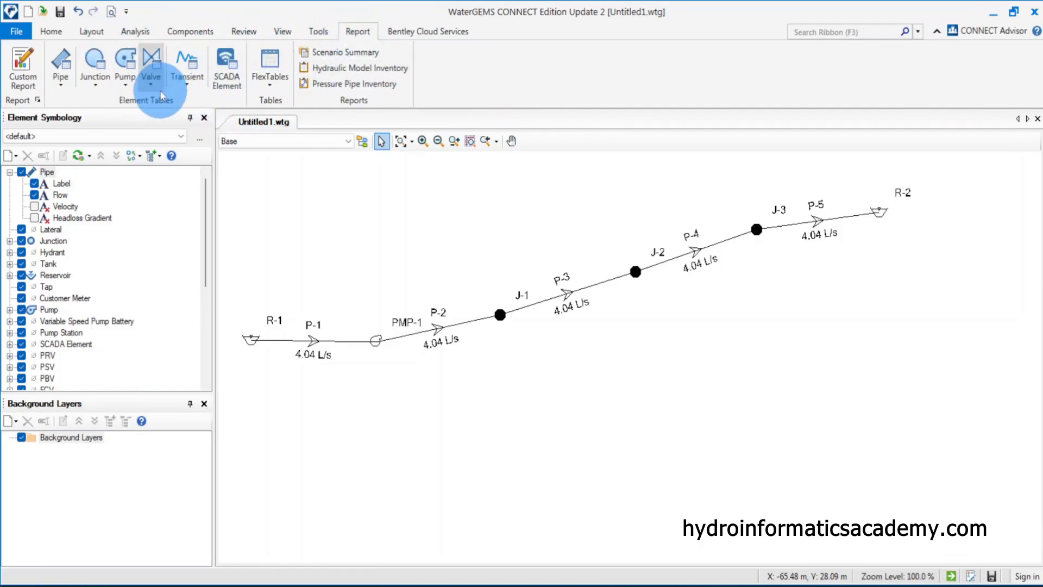
pyautogui.click(129, 95)
pyautogui.click(134, 106)
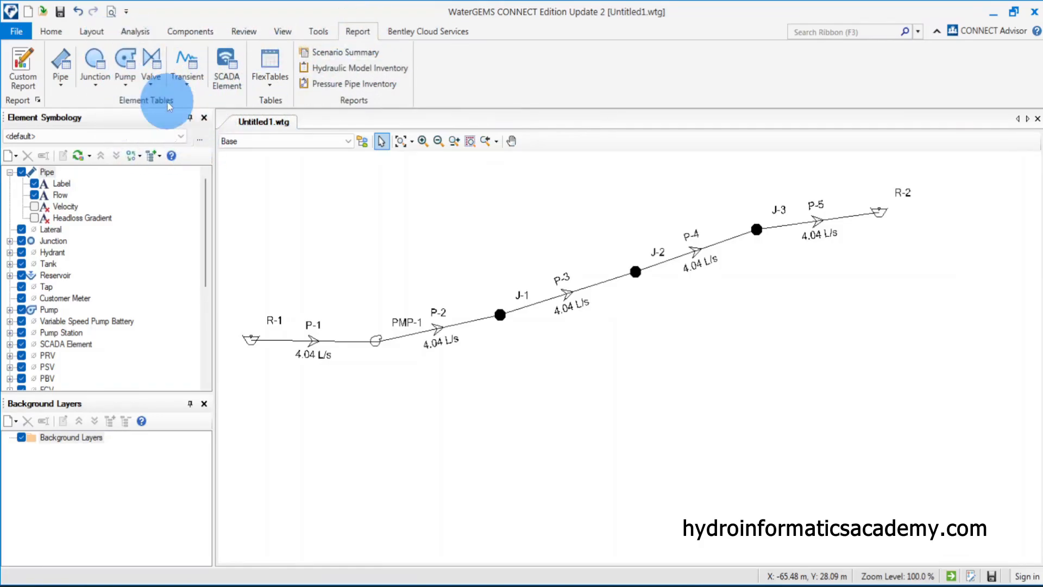